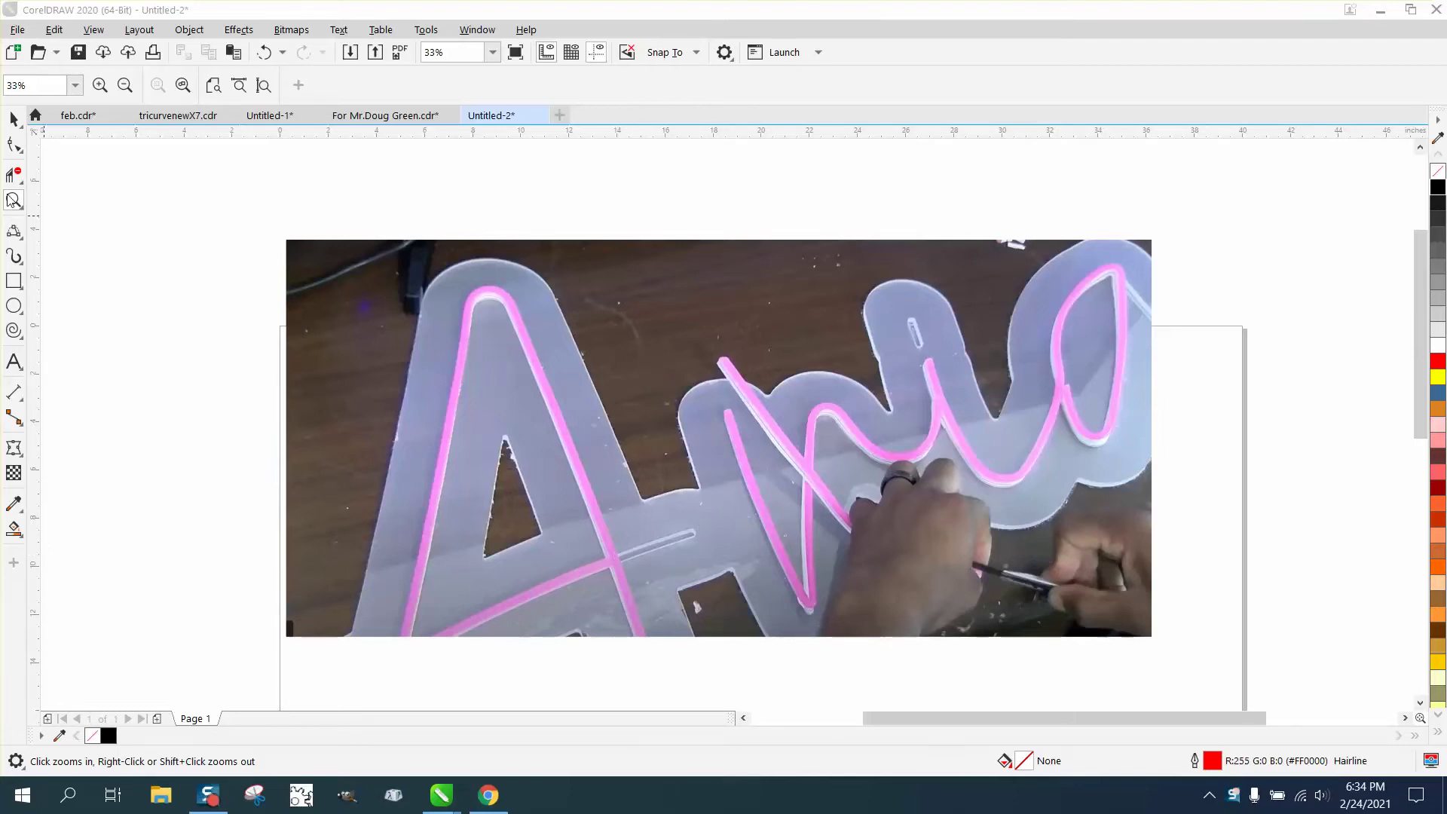
- Zoom in on the e's loop and select the red centerline's node at the loop's top
right_click(389, 255)
left_click_drag(211, 450, 456, 538)
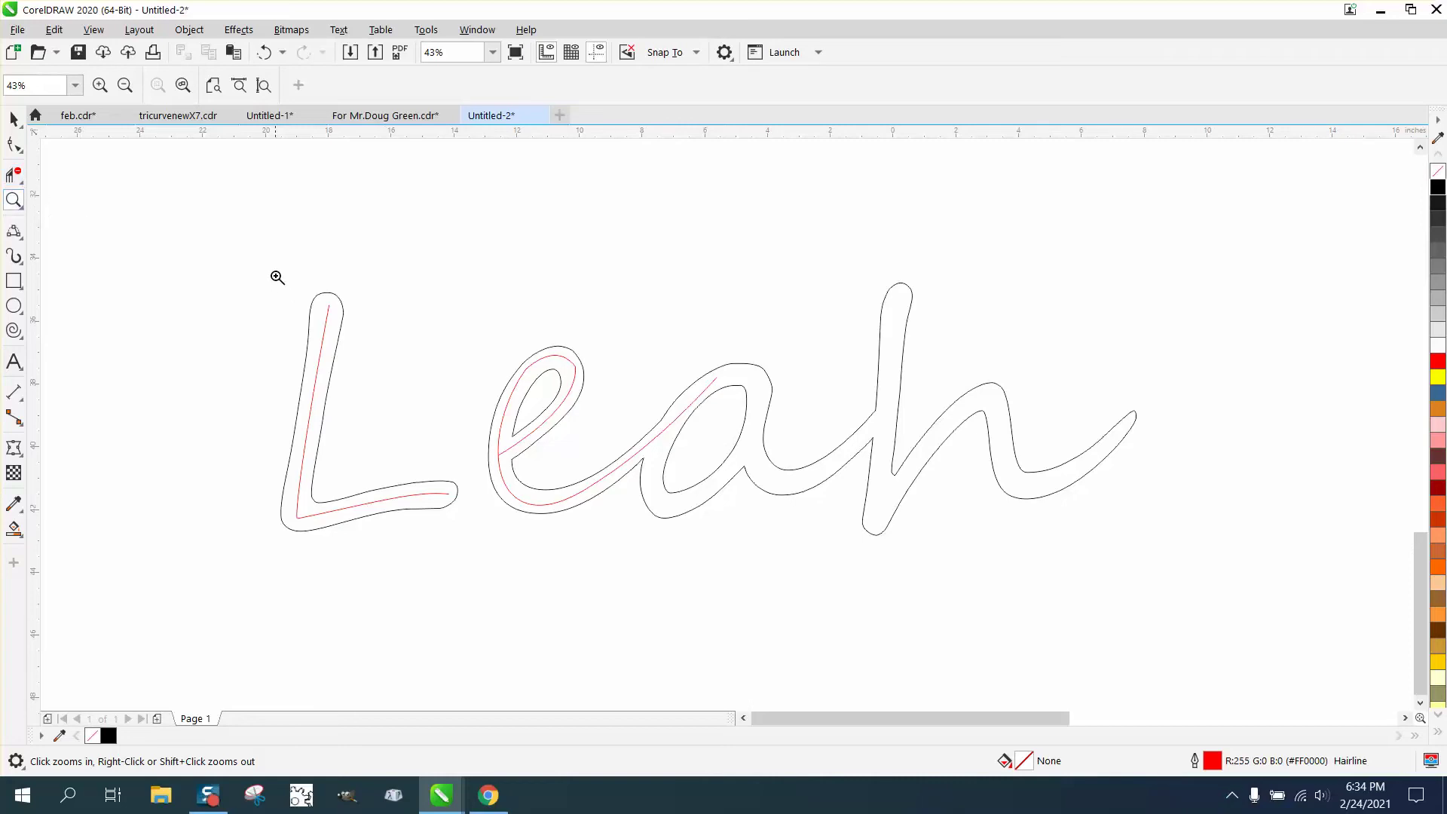
left_click_drag(233, 269, 904, 559)
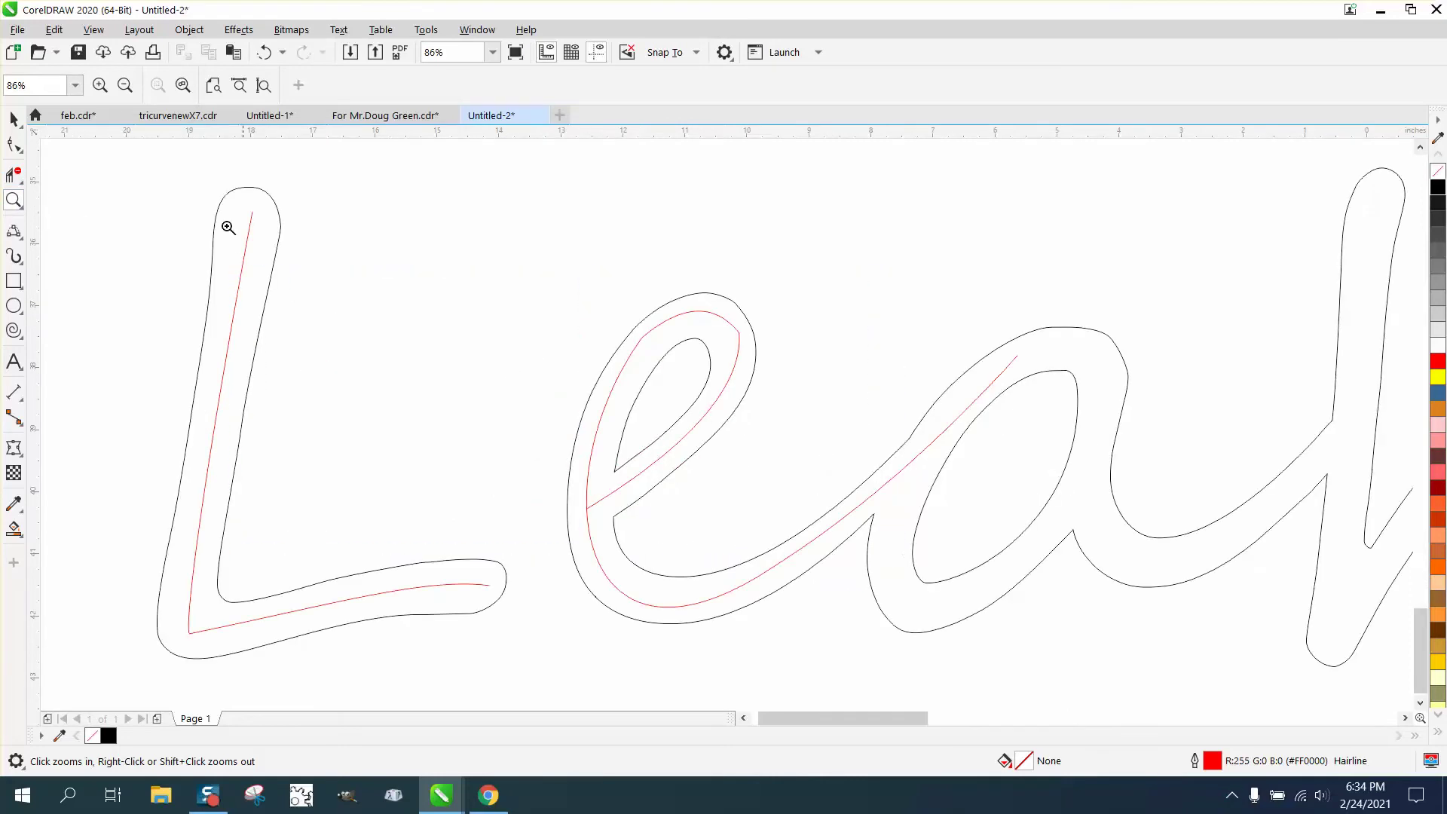
key("space")
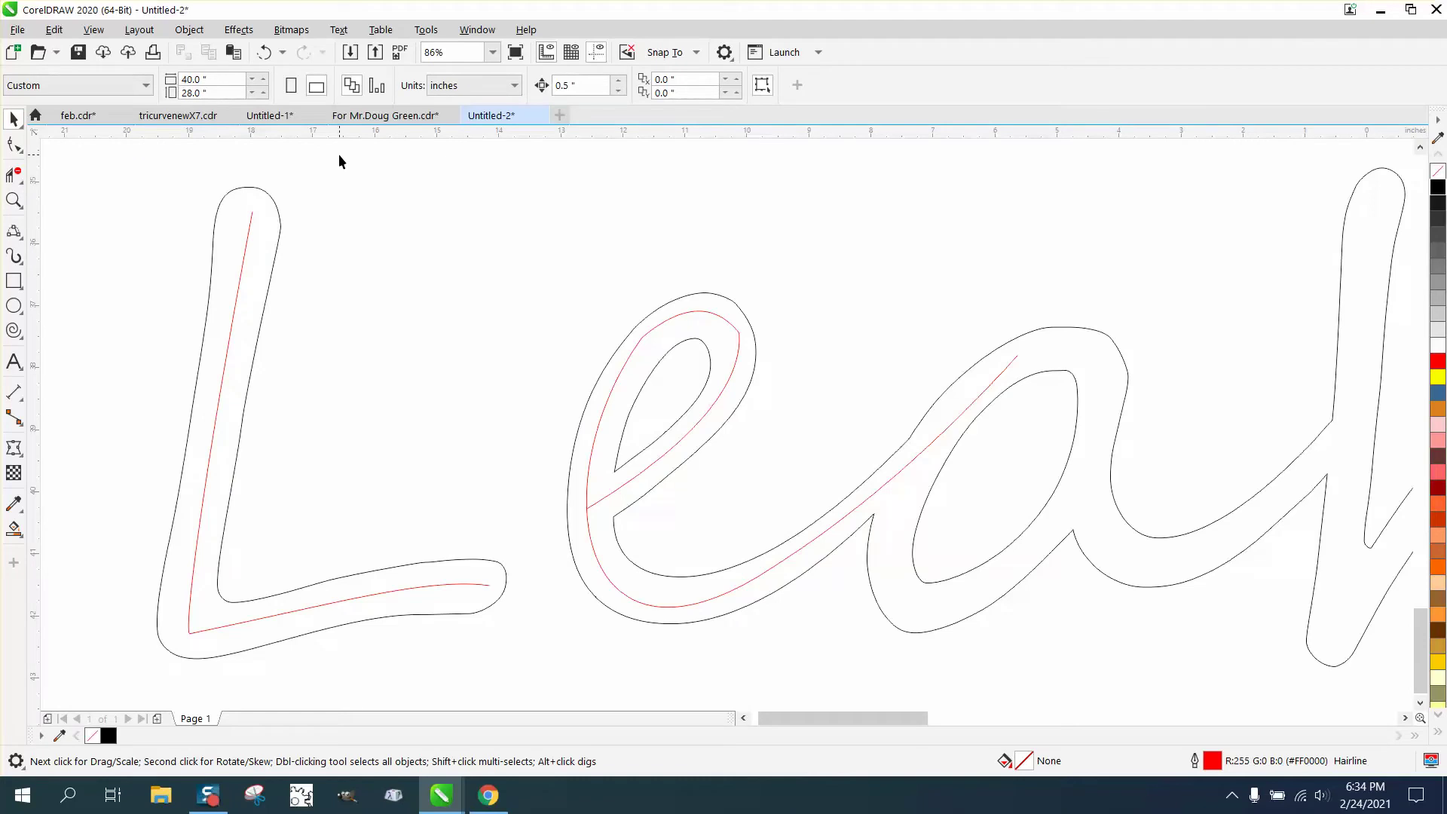
scroll(432, 170, "down", 4)
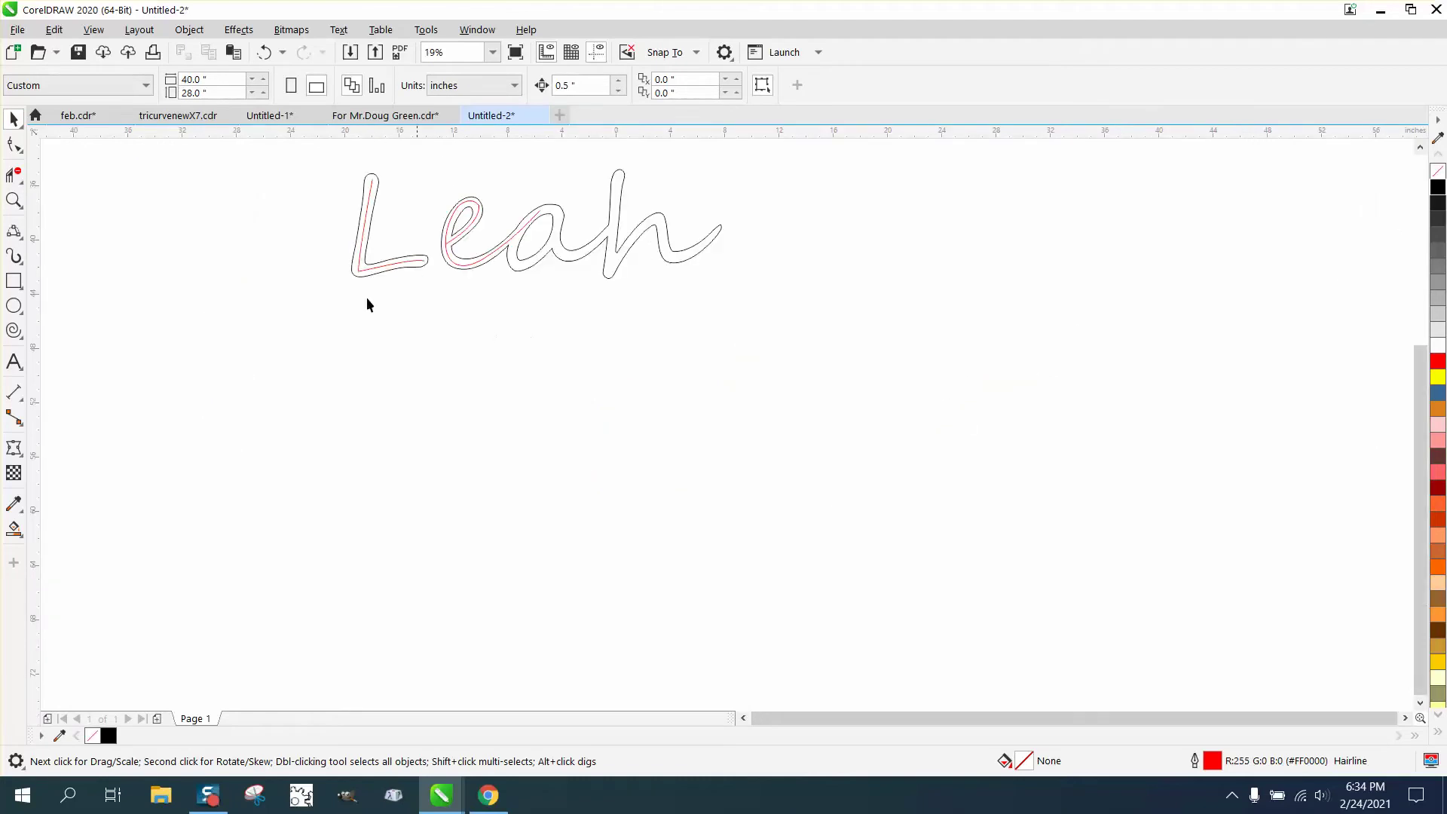
left_click(13, 200)
left_click_drag(328, 153, 799, 346)
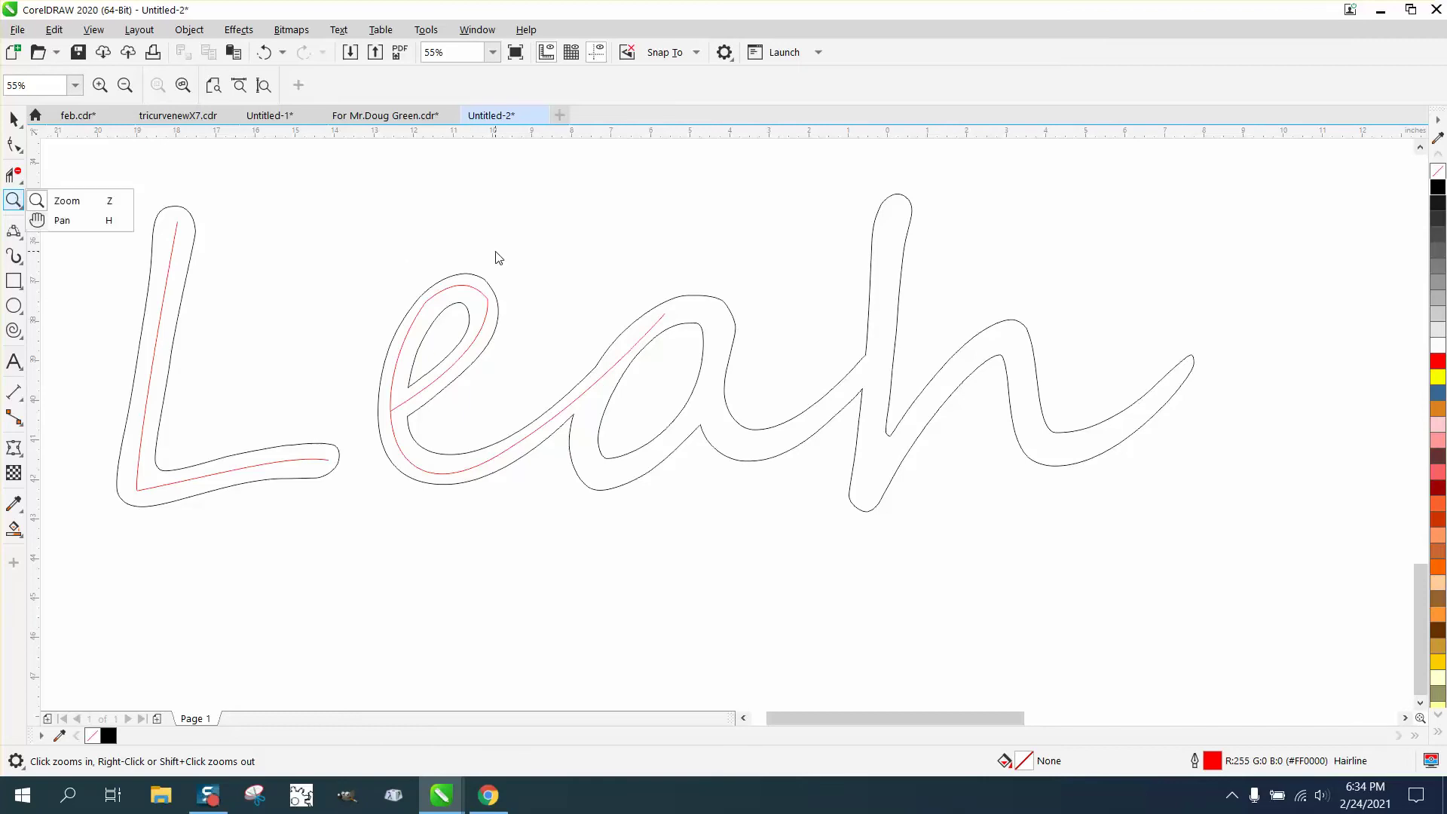
left_click(443, 256)
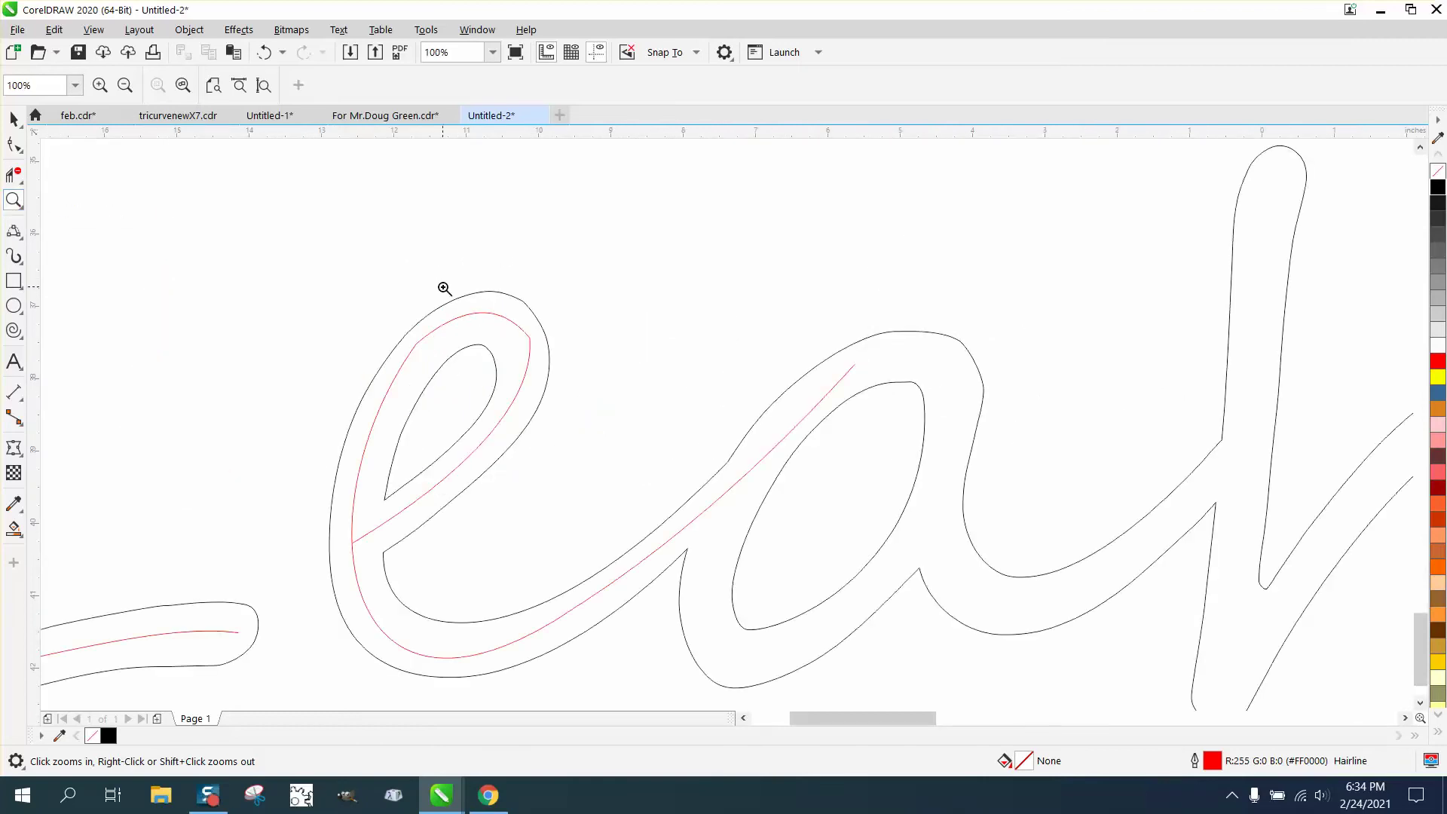
left_click_drag(443, 289, 604, 394)
left_click(14, 144)
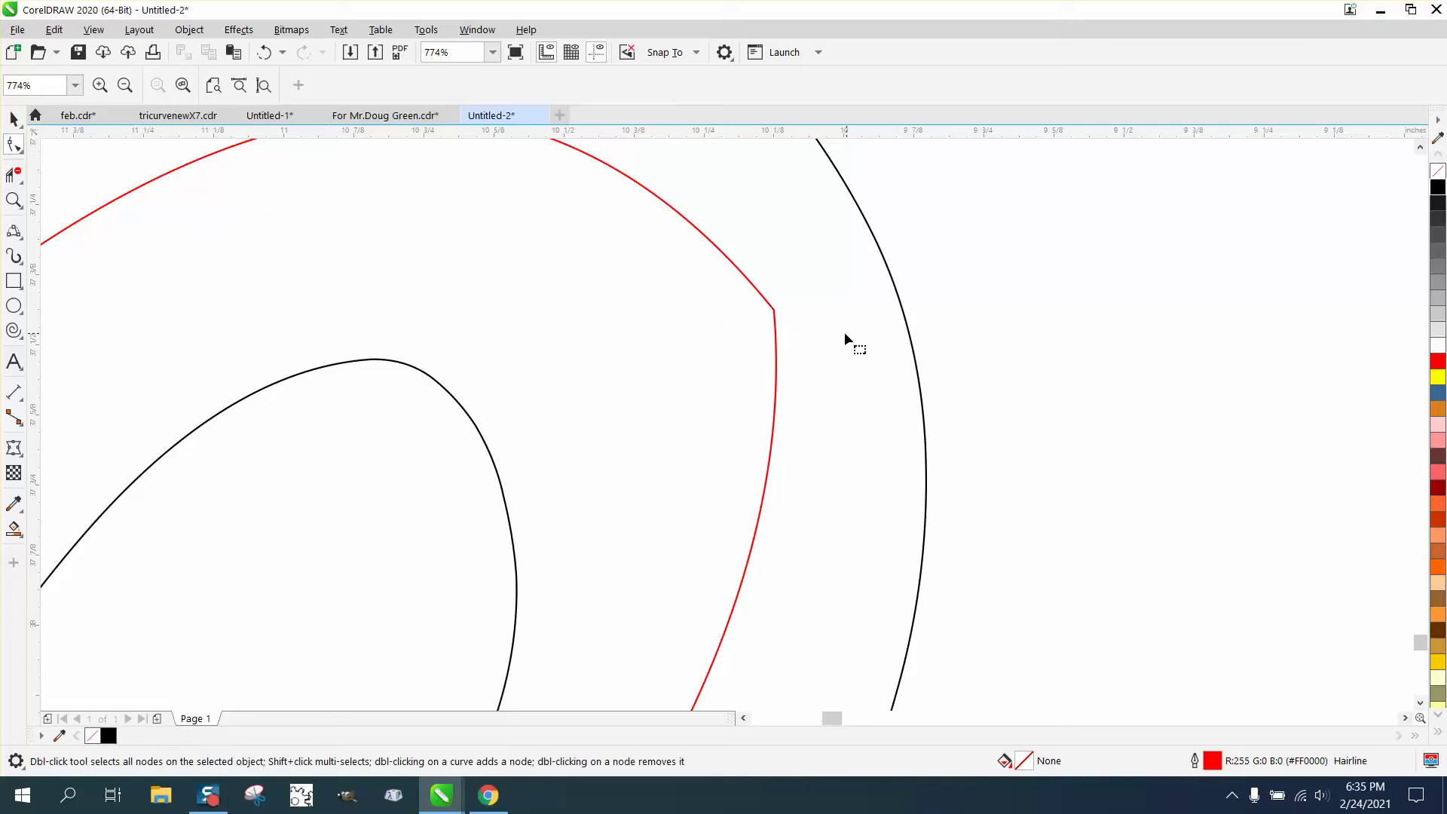
left_click(780, 317)
scroll(787, 327, "down", 2)
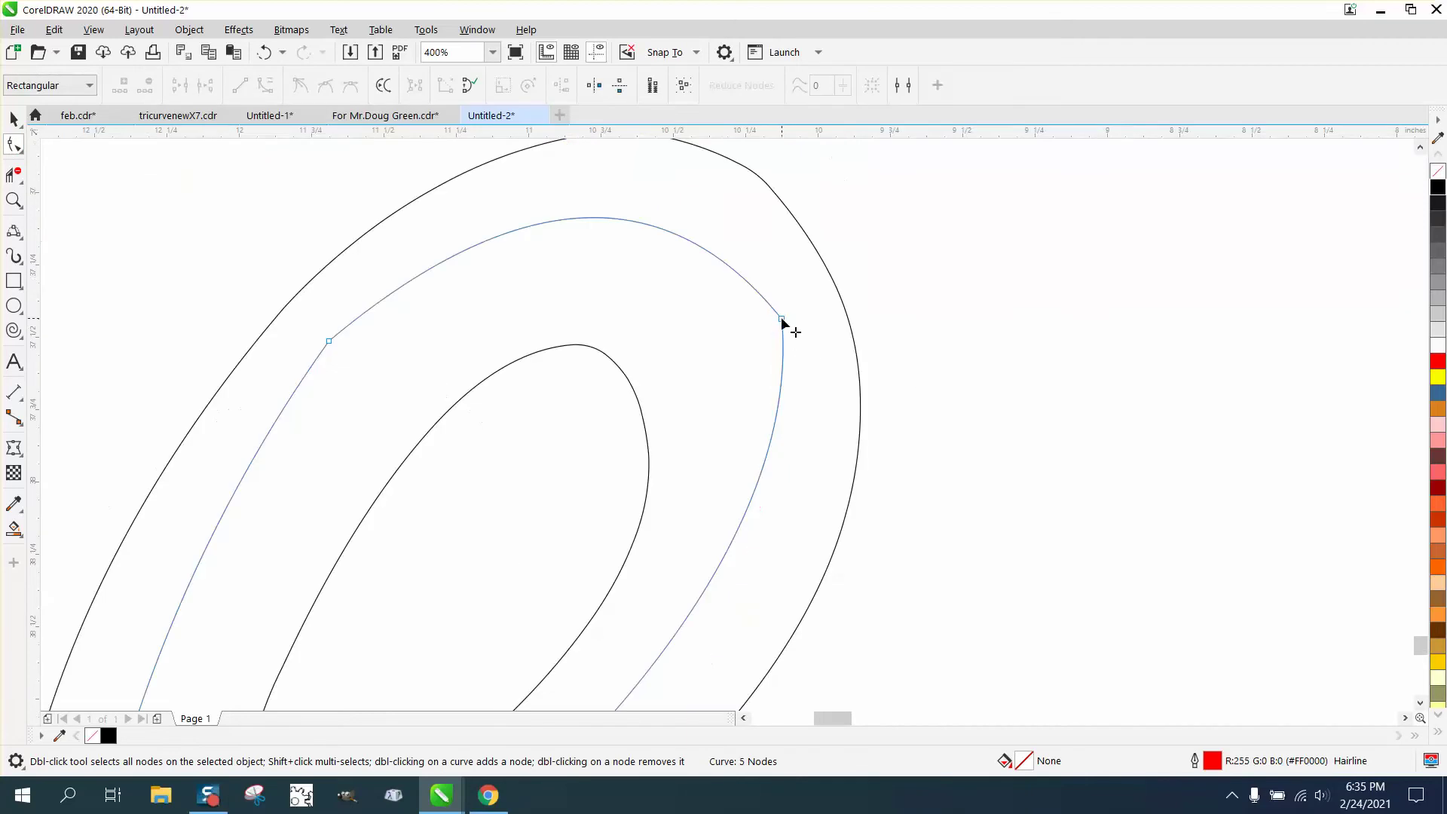
left_click(781, 319)
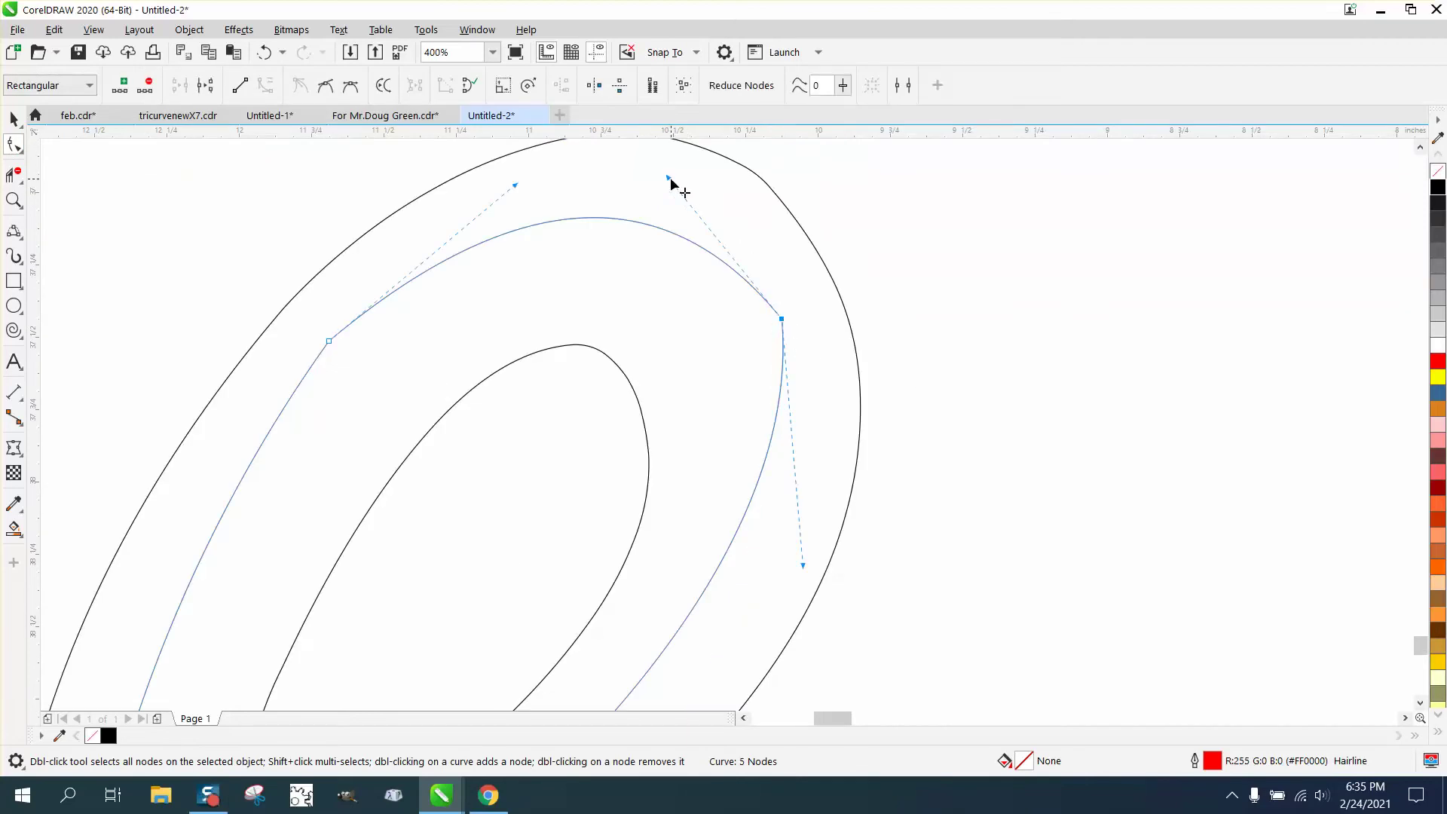
- Reshape the red curve's bends at the top and left of the e so it stays centered
left_click_drag(671, 185, 713, 174)
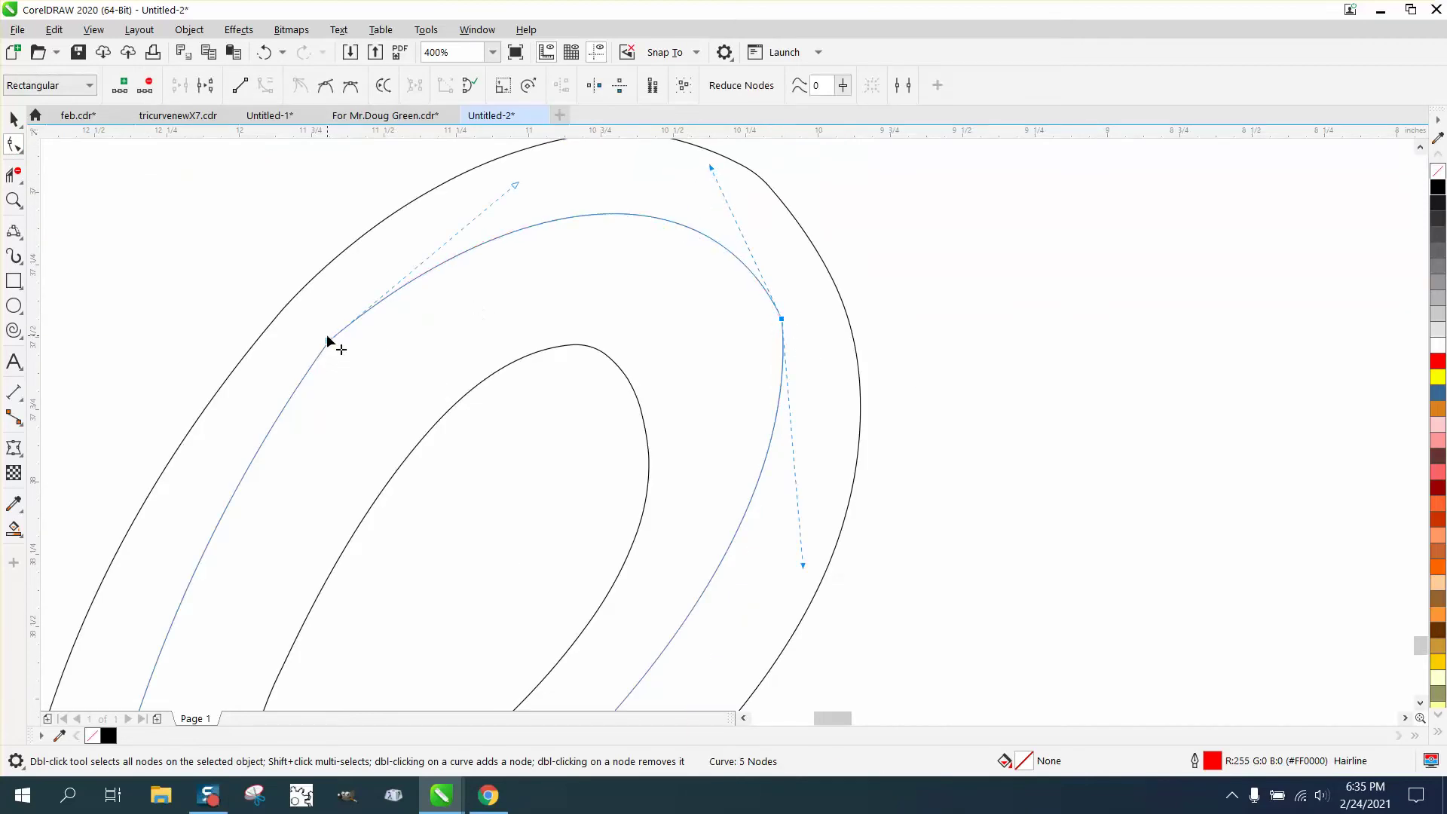
left_click_drag(327, 339, 336, 351)
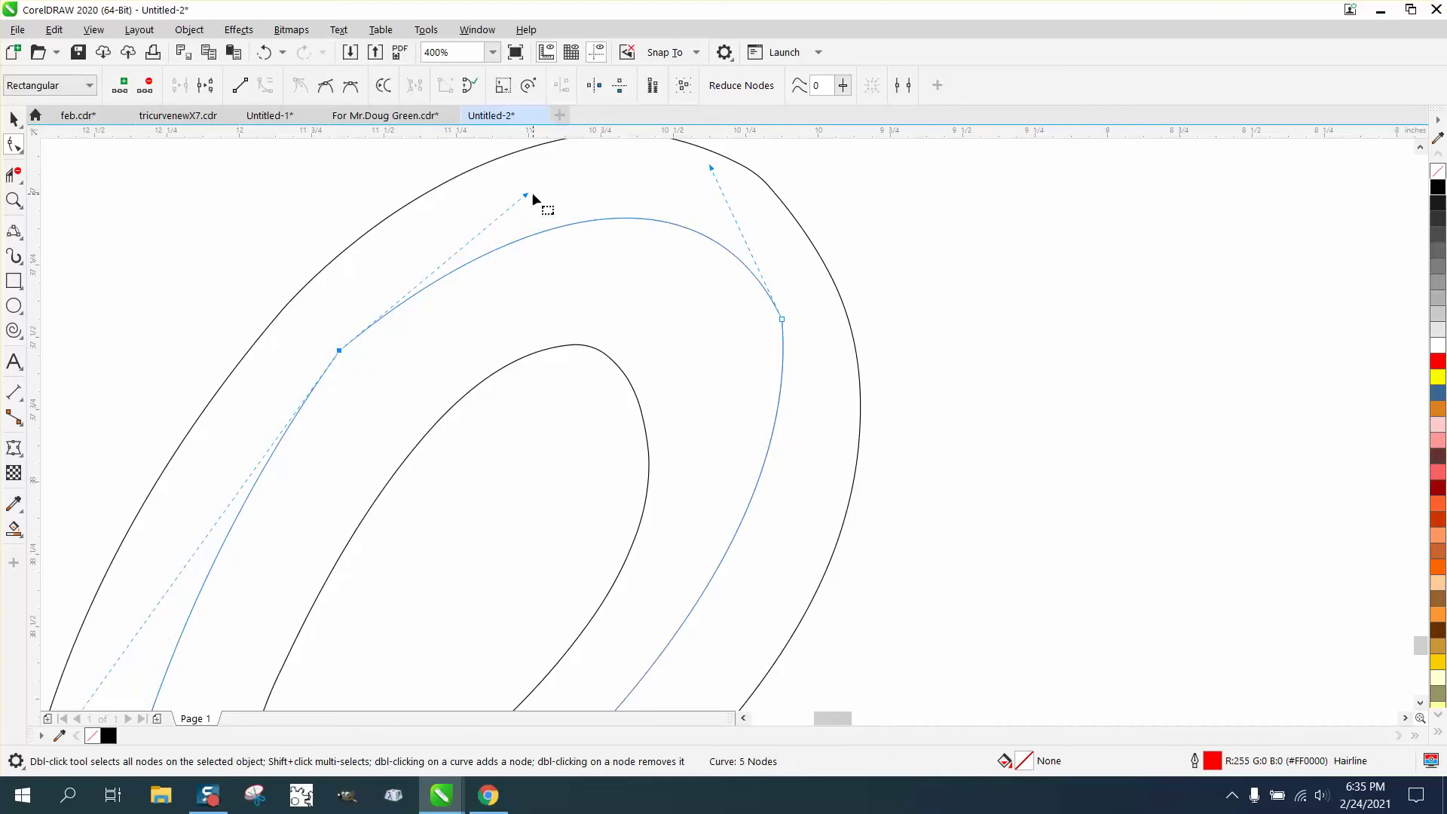
left_click_drag(527, 197, 484, 197)
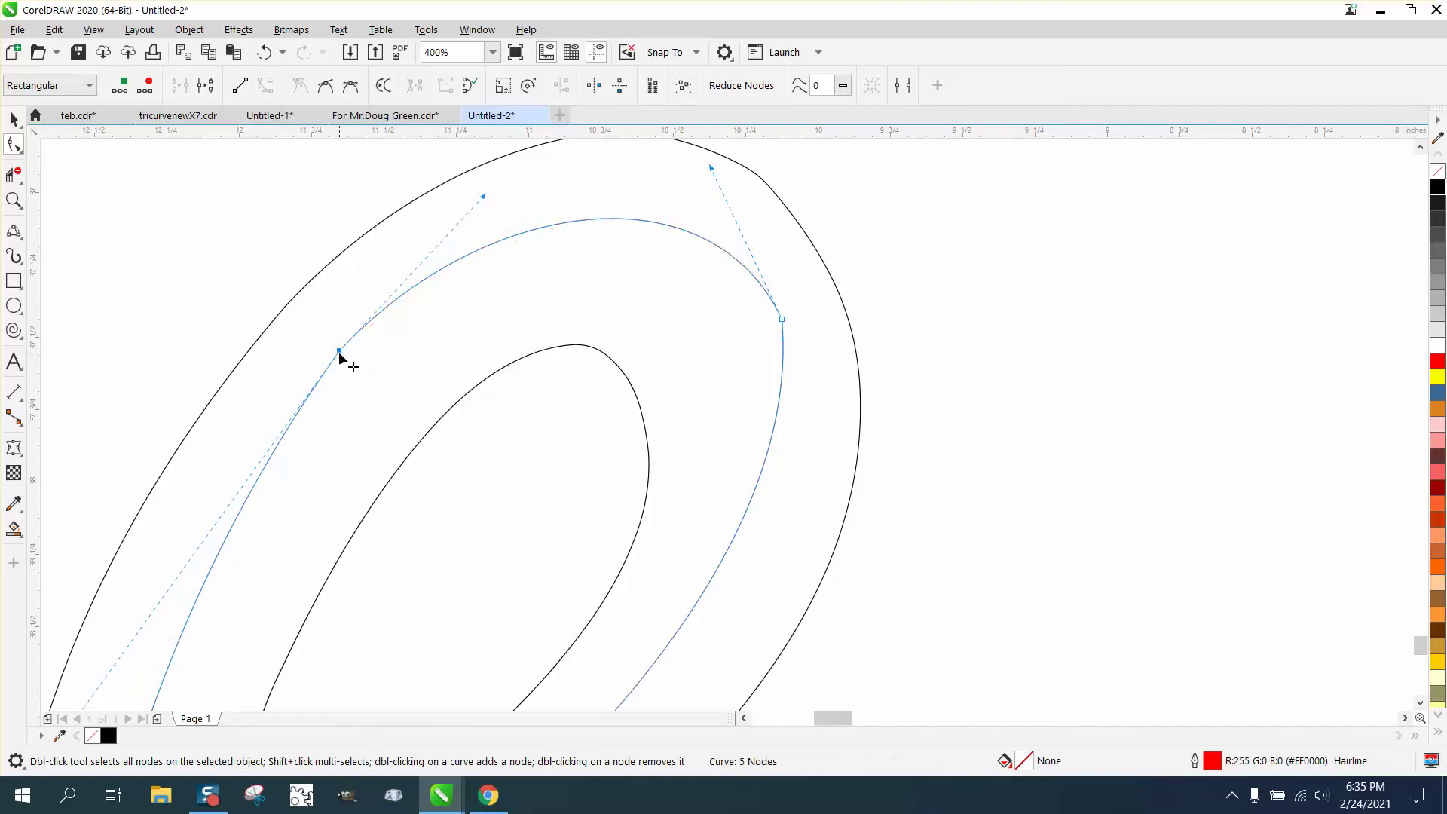
scroll(332, 326, "down", 1)
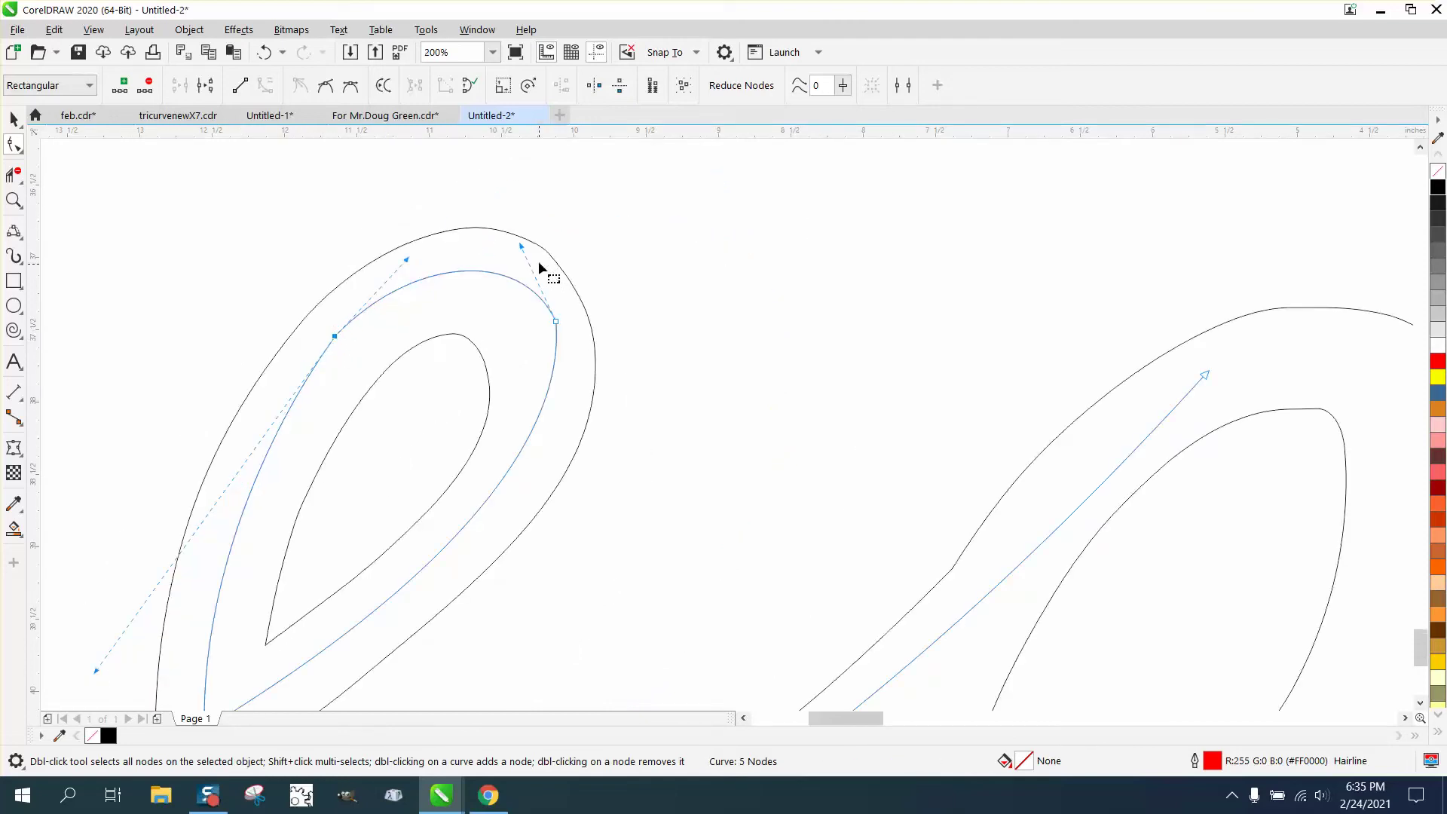
left_click_drag(523, 246, 534, 245)
scroll(348, 413, "down", 1)
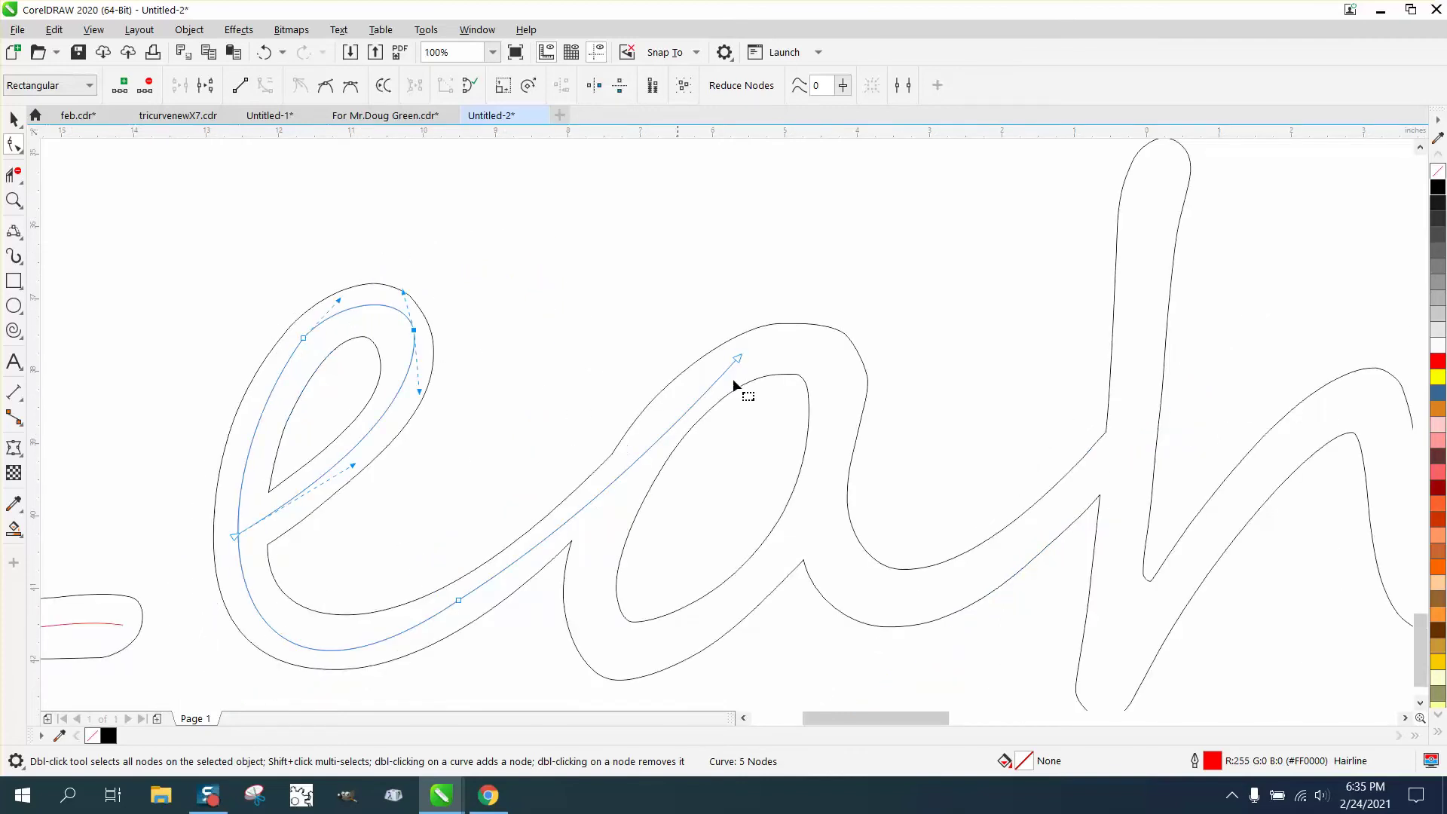
- Delete the red line's end node inside the a, trimming its tail
left_click(14, 199)
left_click_drag(471, 305, 968, 580)
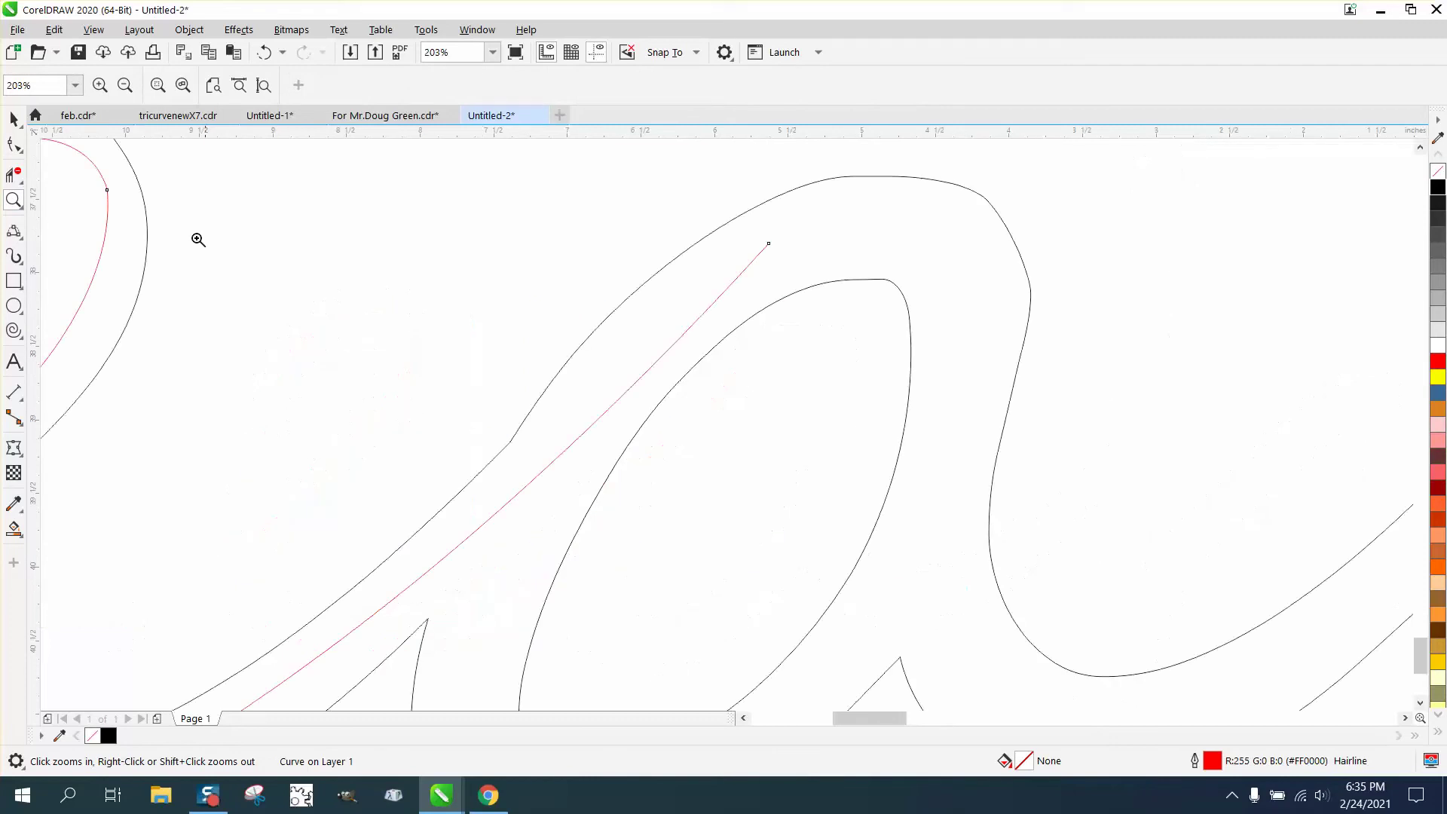
left_click(14, 145)
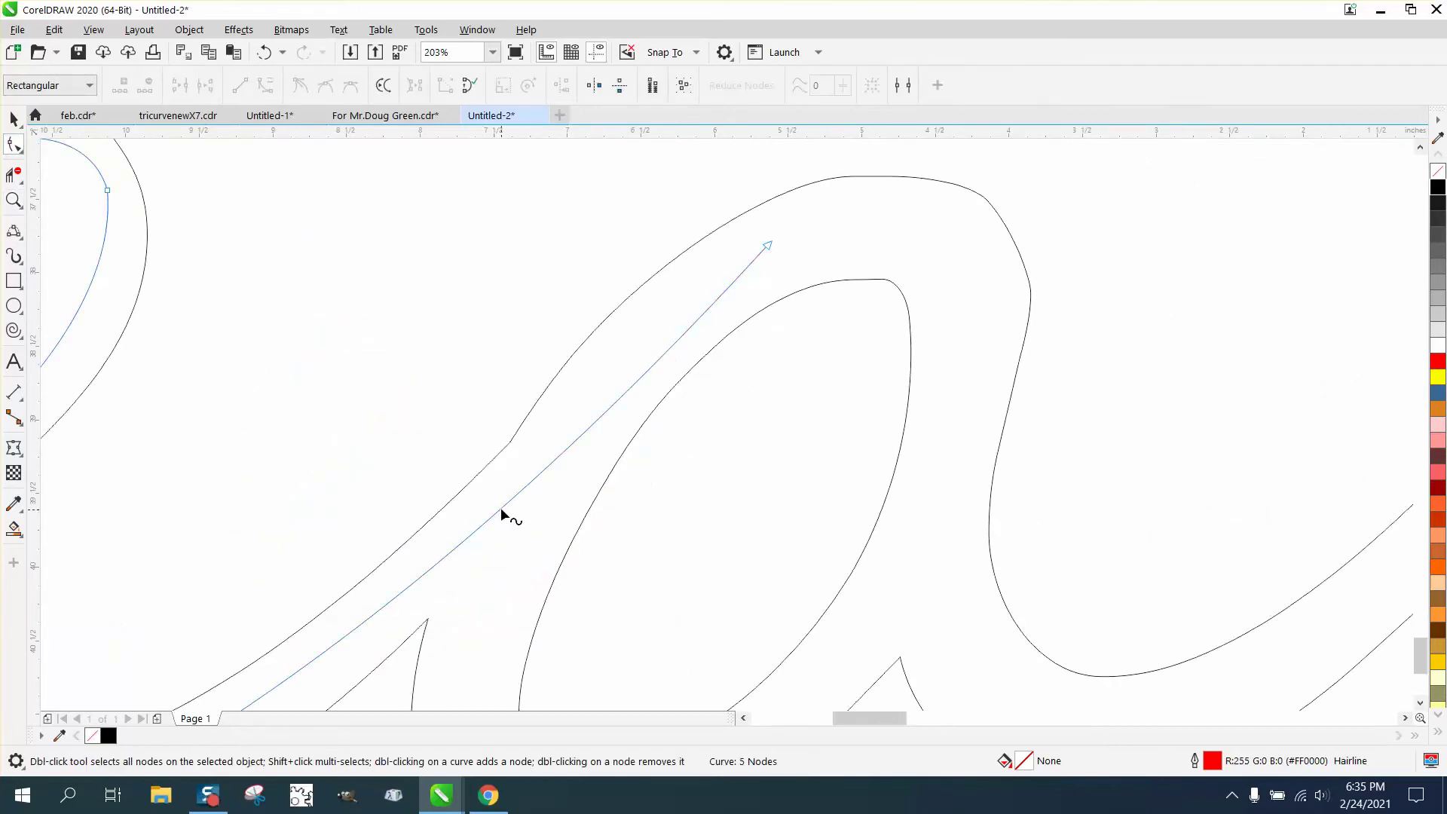
left_click(770, 243)
key("Delete")
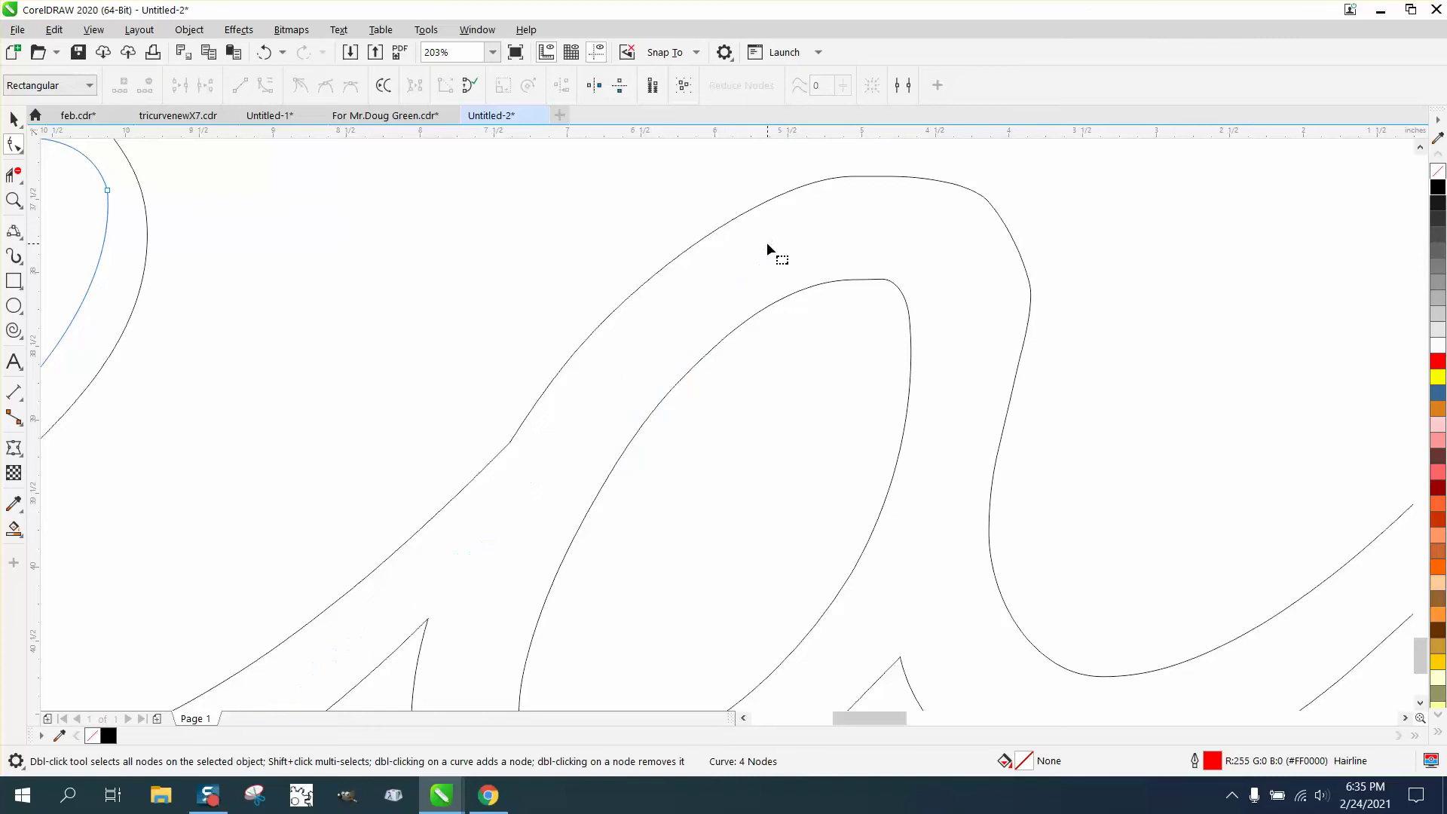
- Draw a first three-point curve from the red line's end, then undo the misplaced segment
scroll(675, 219, "down", 3)
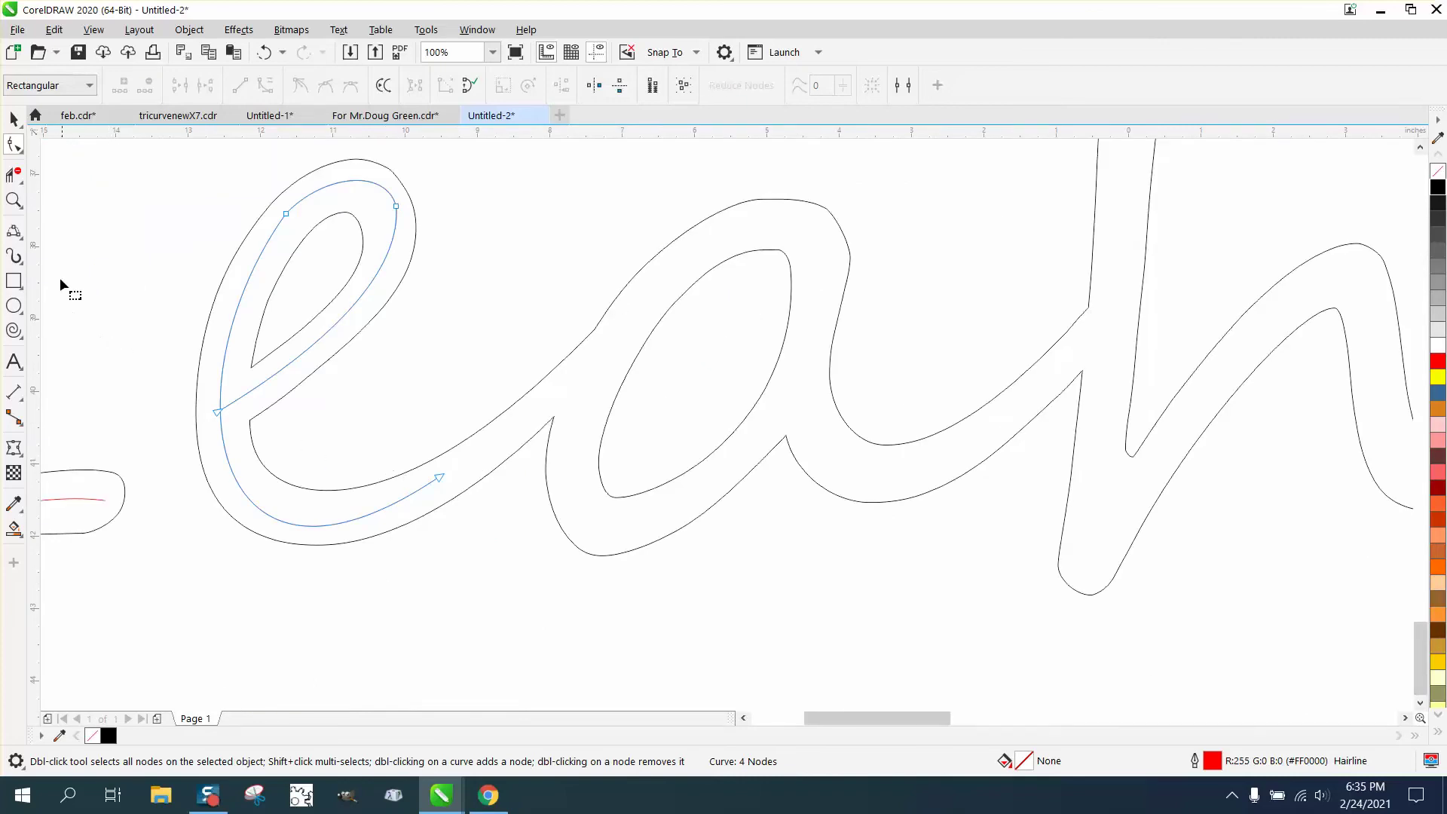
left_click(15, 232)
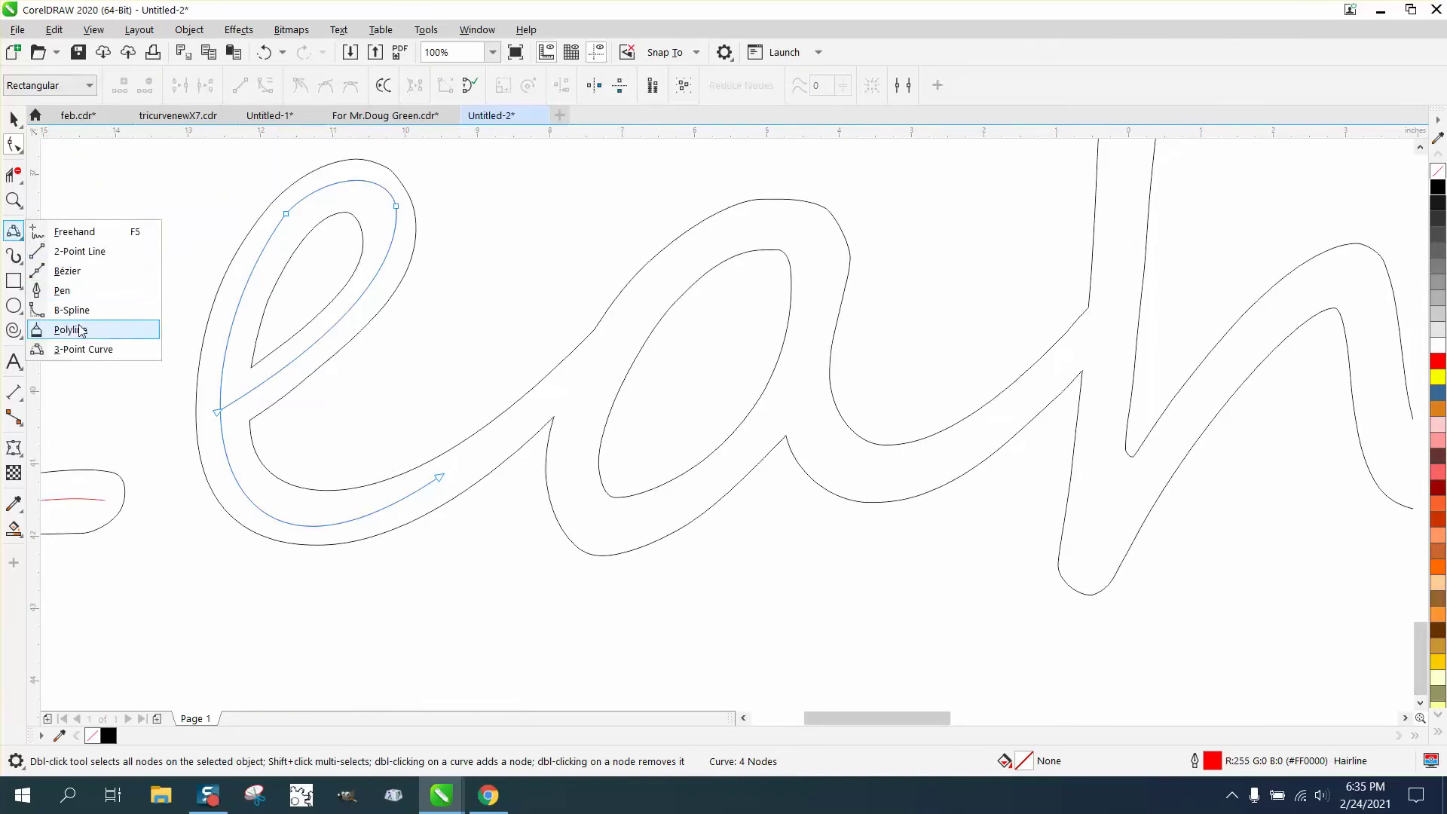
left_click(85, 350)
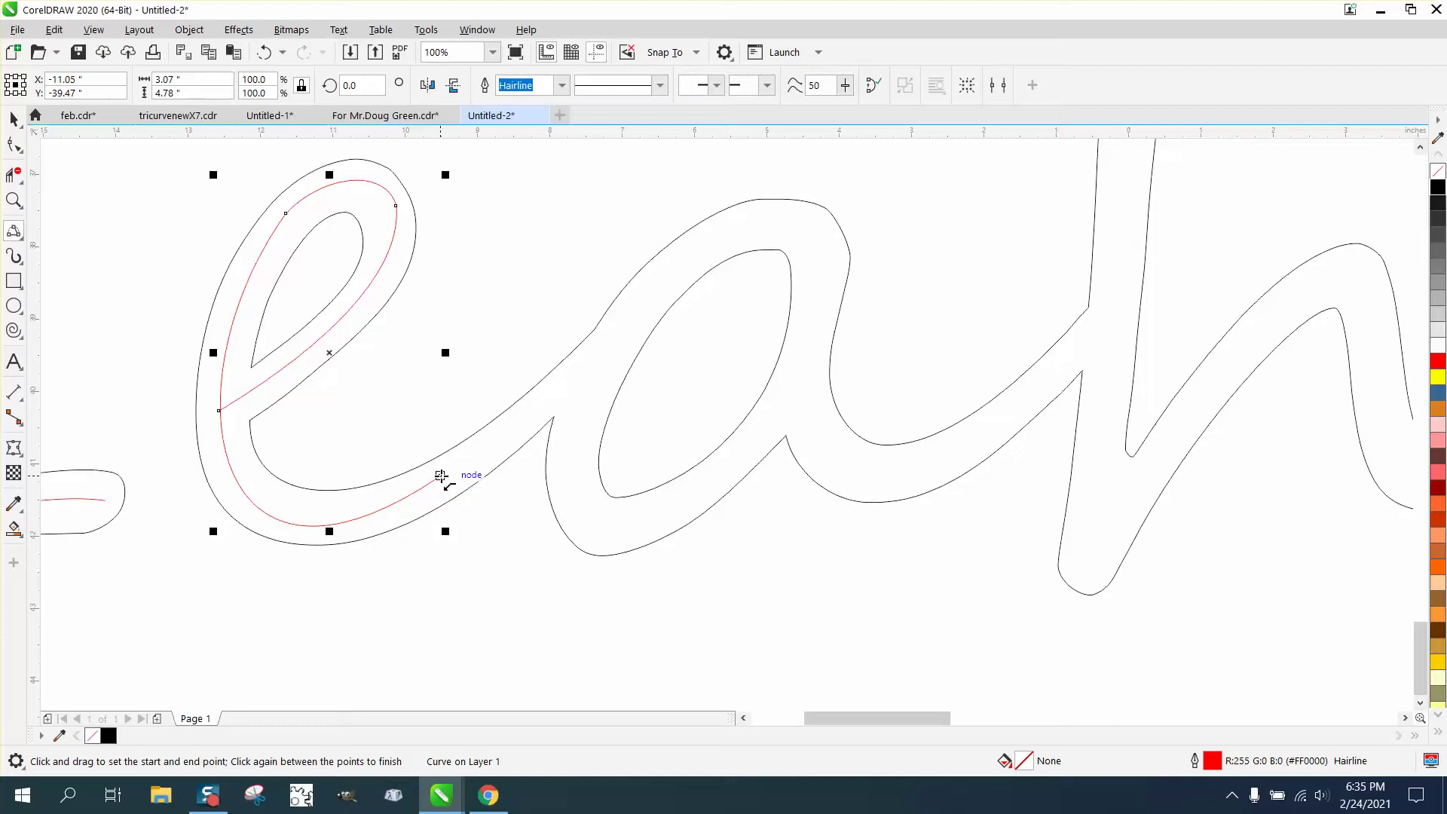
left_click_drag(440, 475, 773, 215)
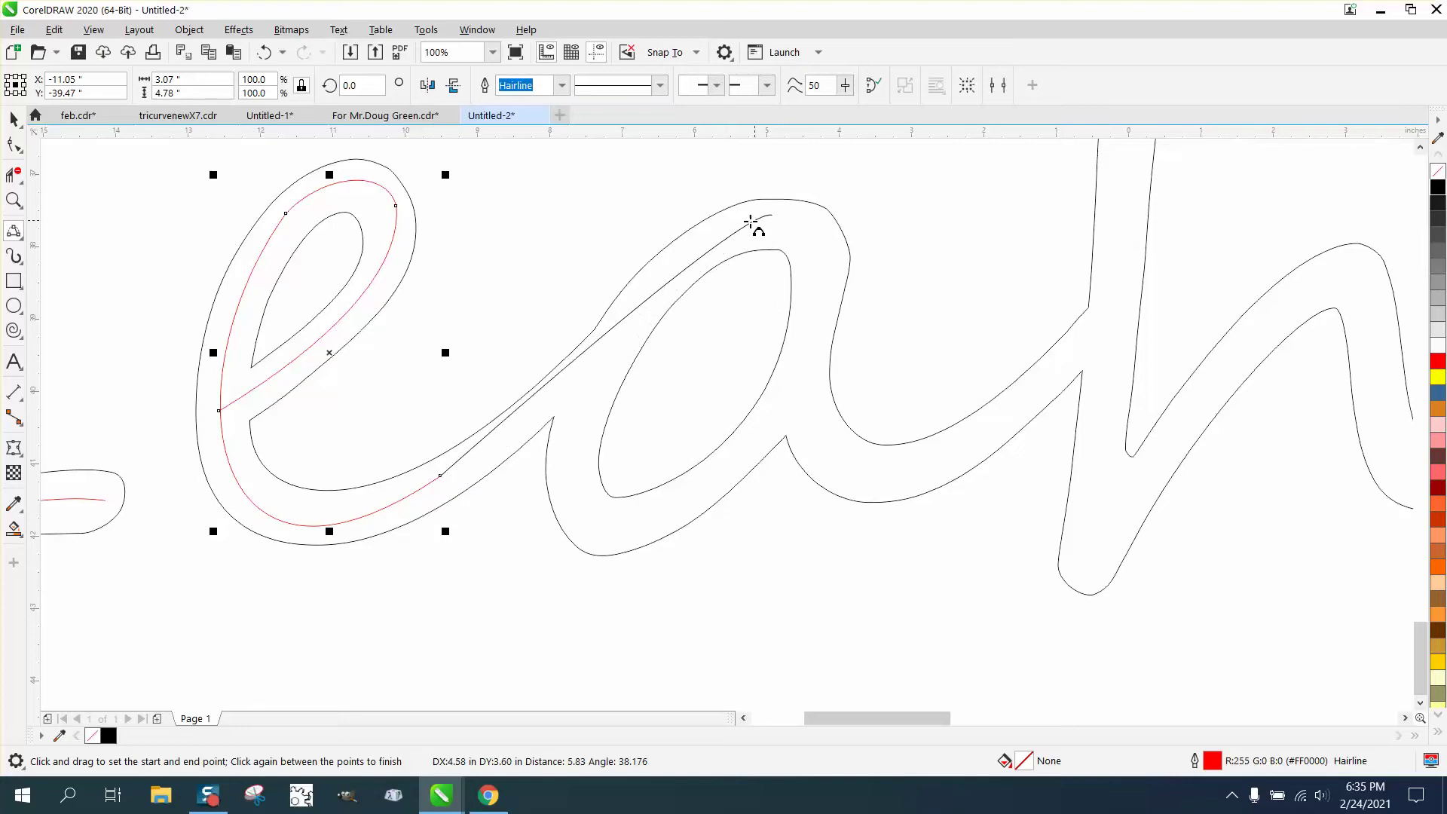
left_click(571, 379)
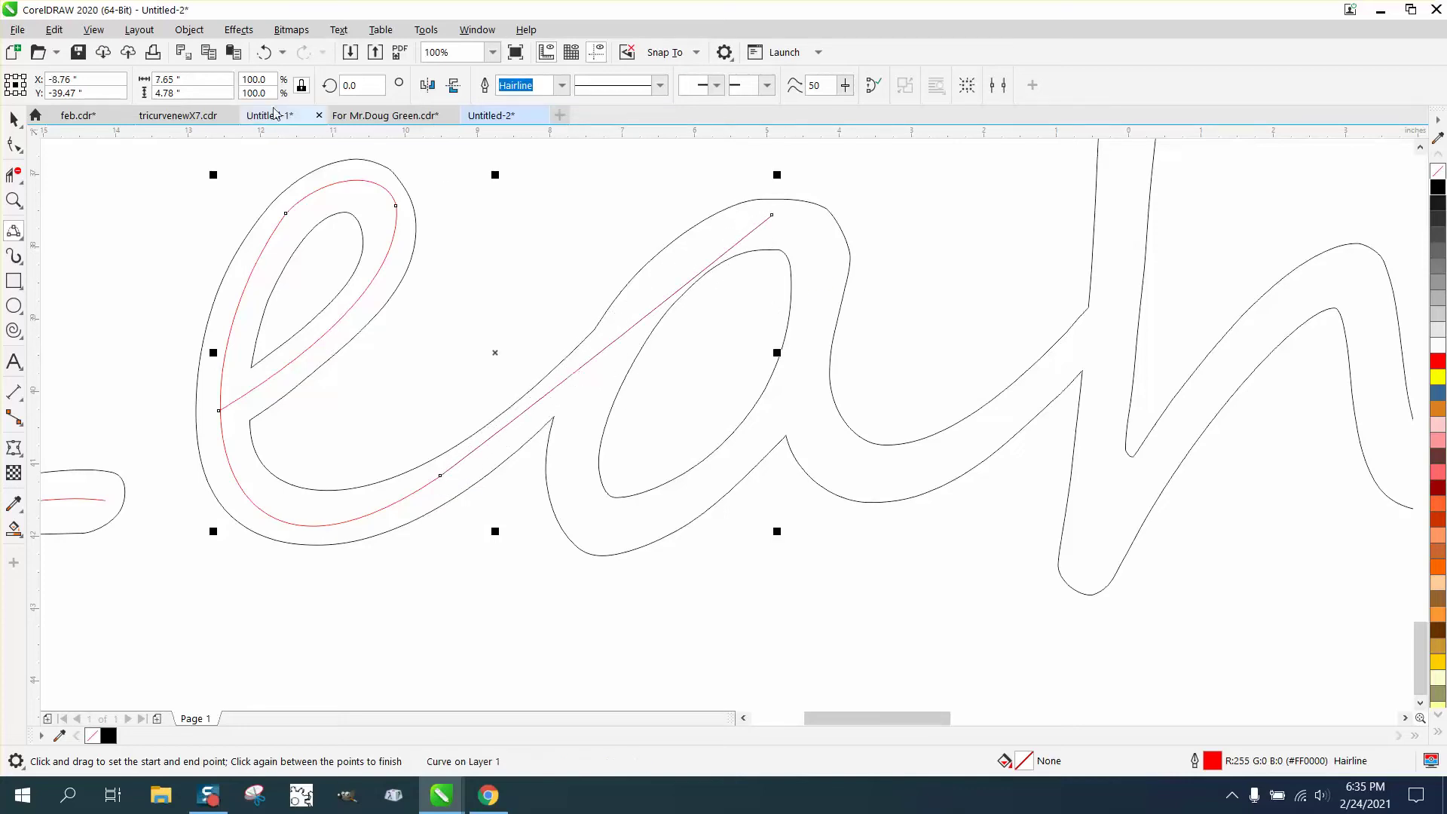
left_click(264, 52)
- Redraw the curve from the e and continue it over the a's top, right side, bottom and inner left
left_click_drag(440, 475, 641, 318)
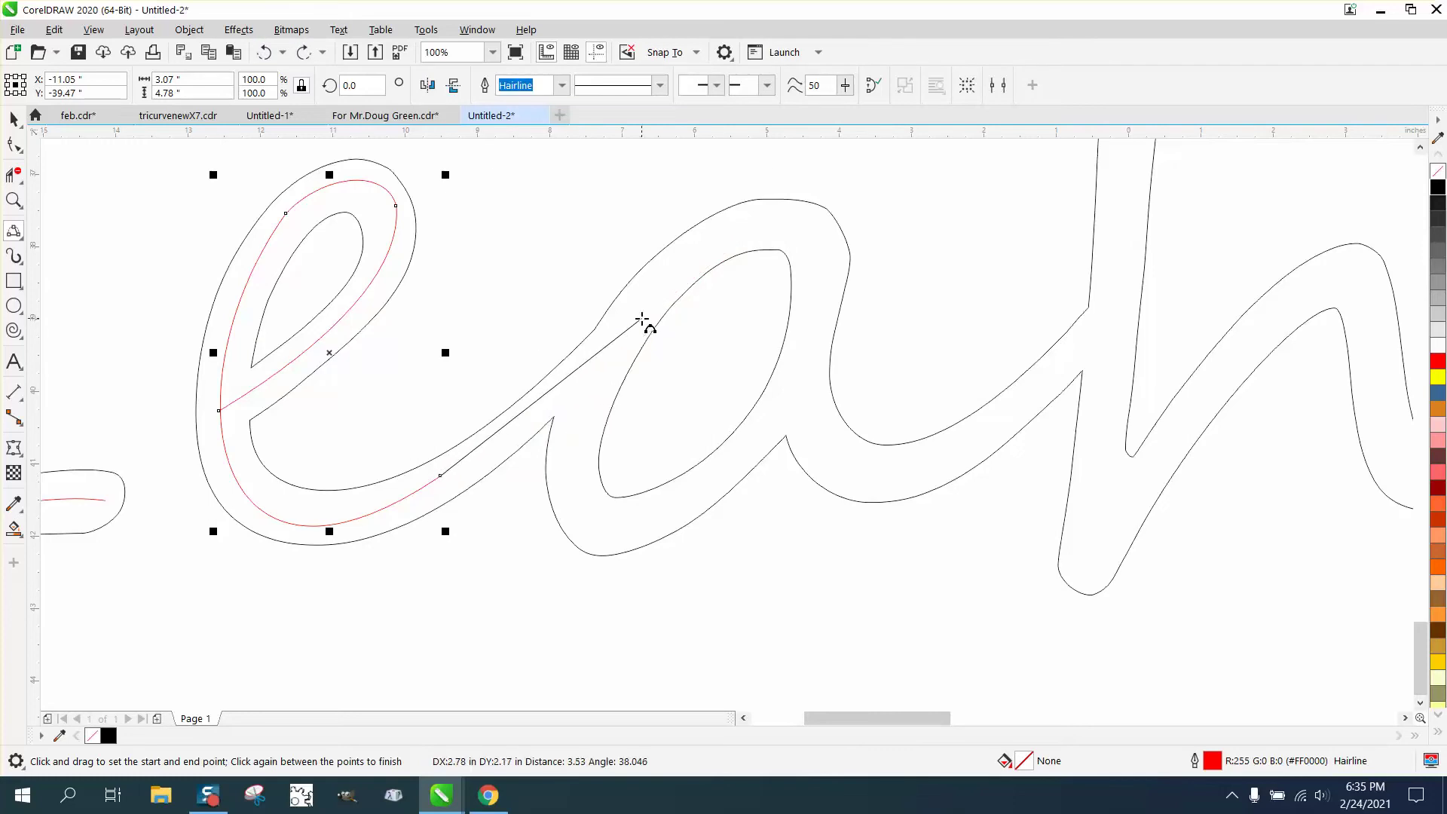
left_click(570, 386)
left_click_drag(641, 318, 601, 524)
left_click(748, 230)
left_click(827, 342)
left_click(615, 525)
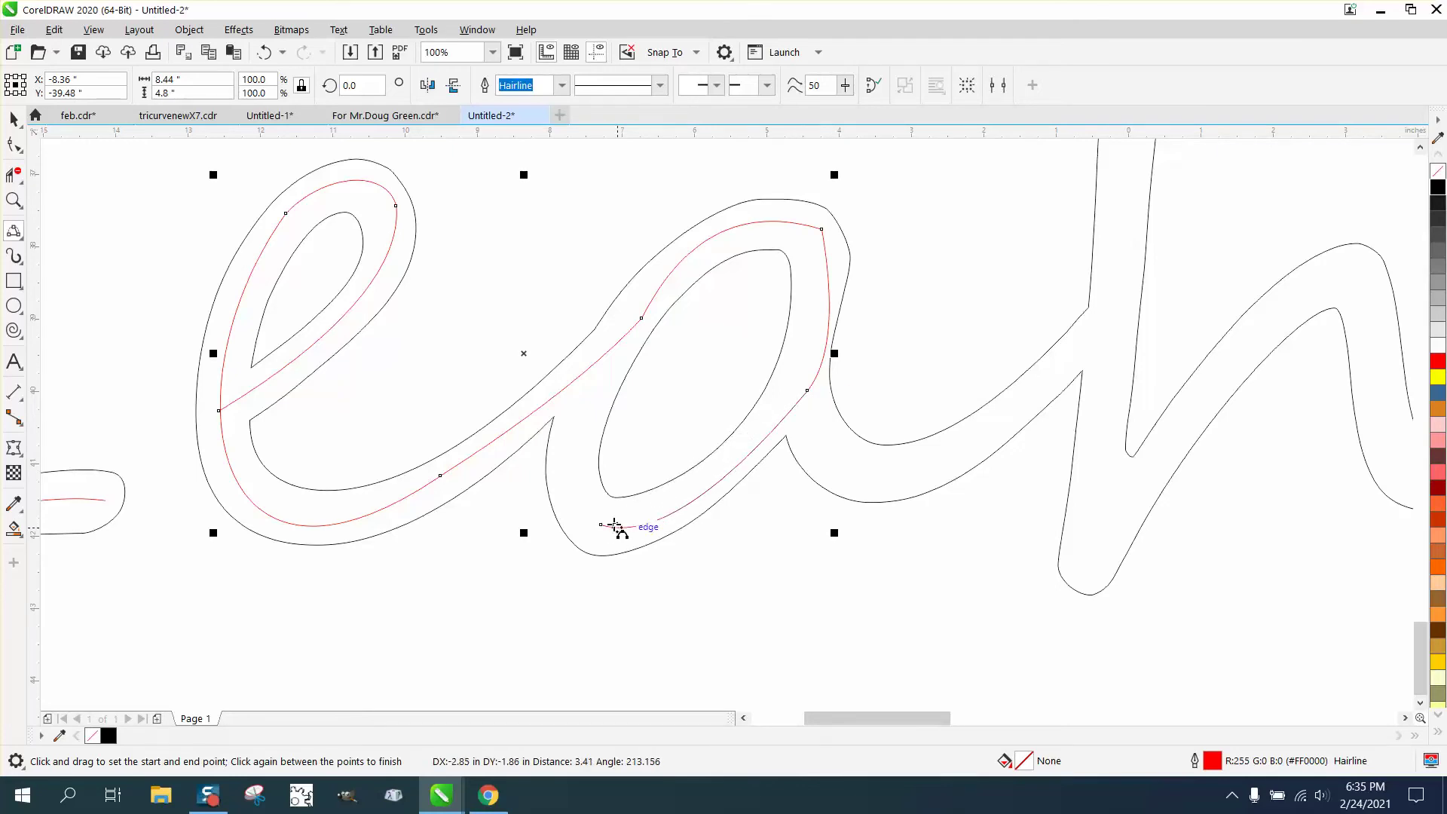
left_click_drag(601, 525, 568, 384)
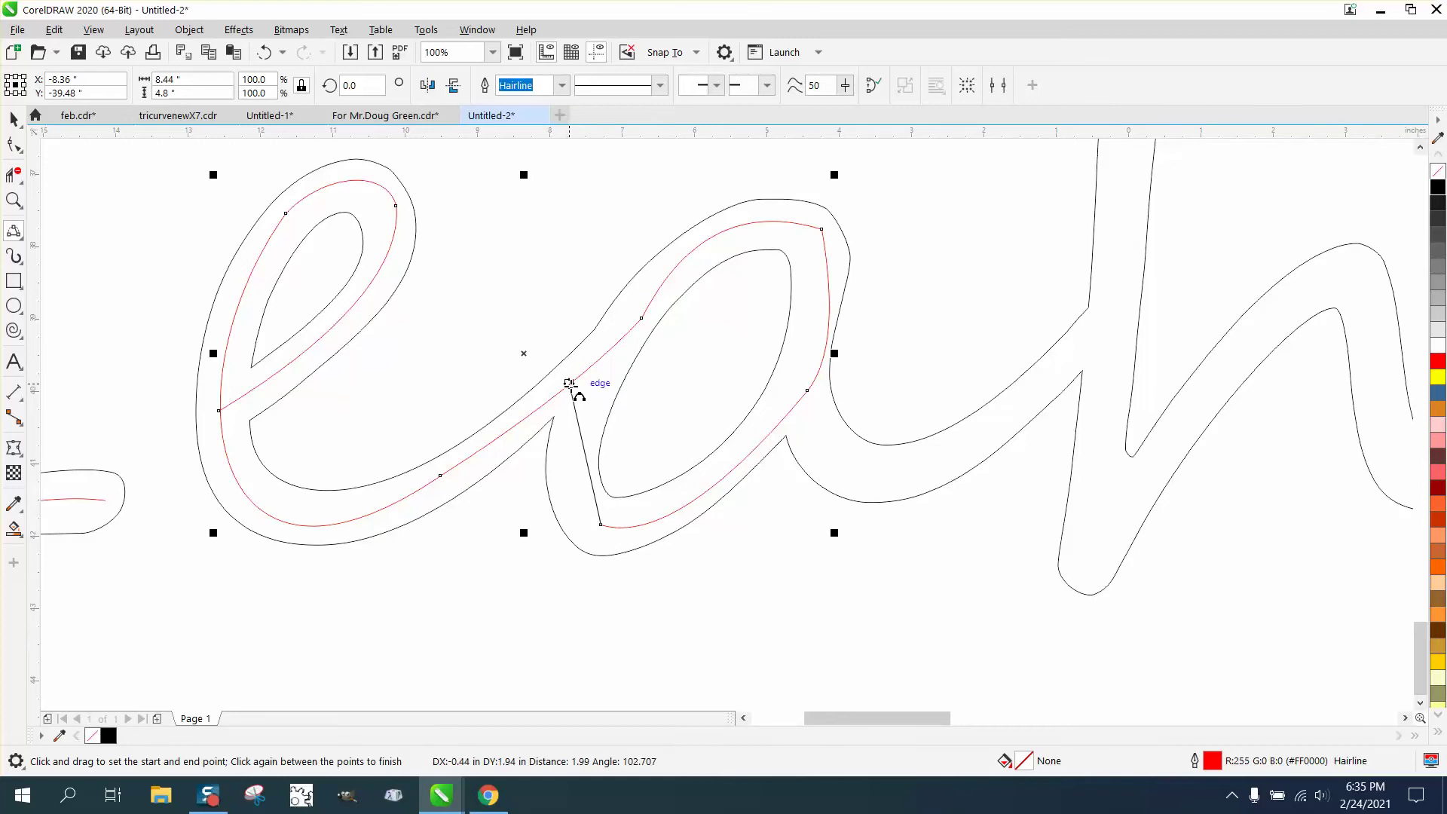
left_click(571, 494)
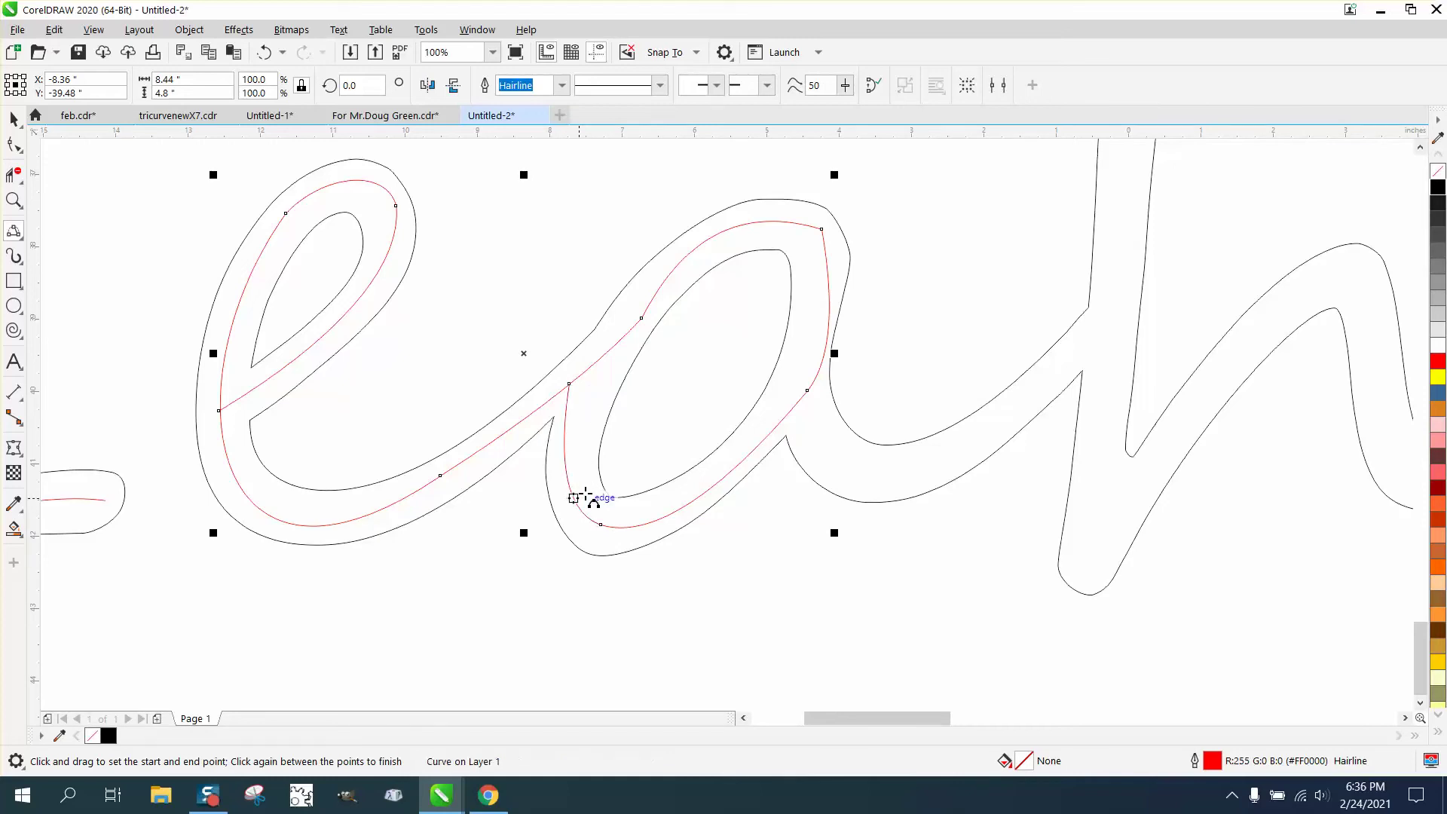
- Delete the extra node on the a's centerline and curve it over the a's top
left_click(24, 154)
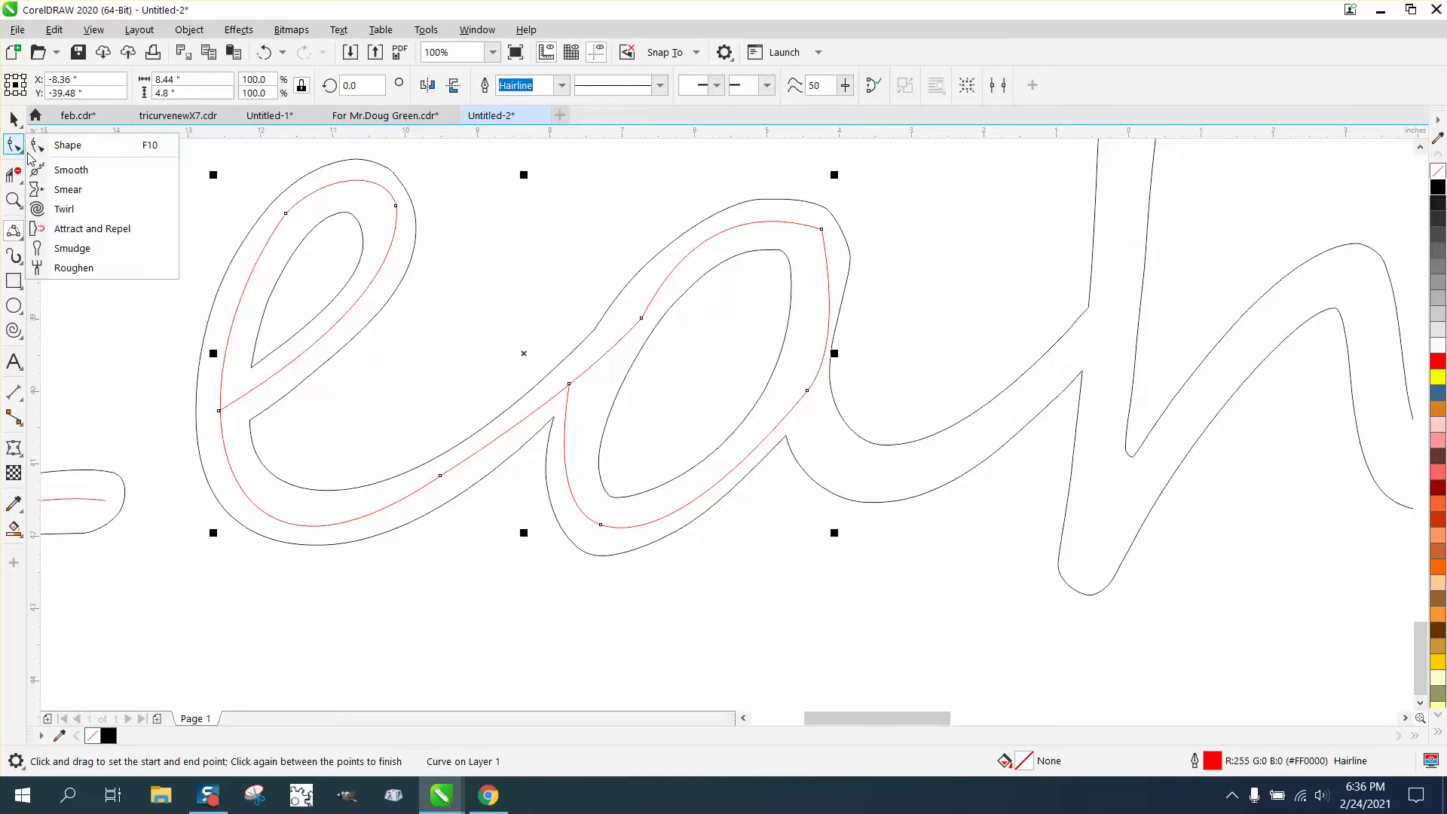
left_click(74, 153)
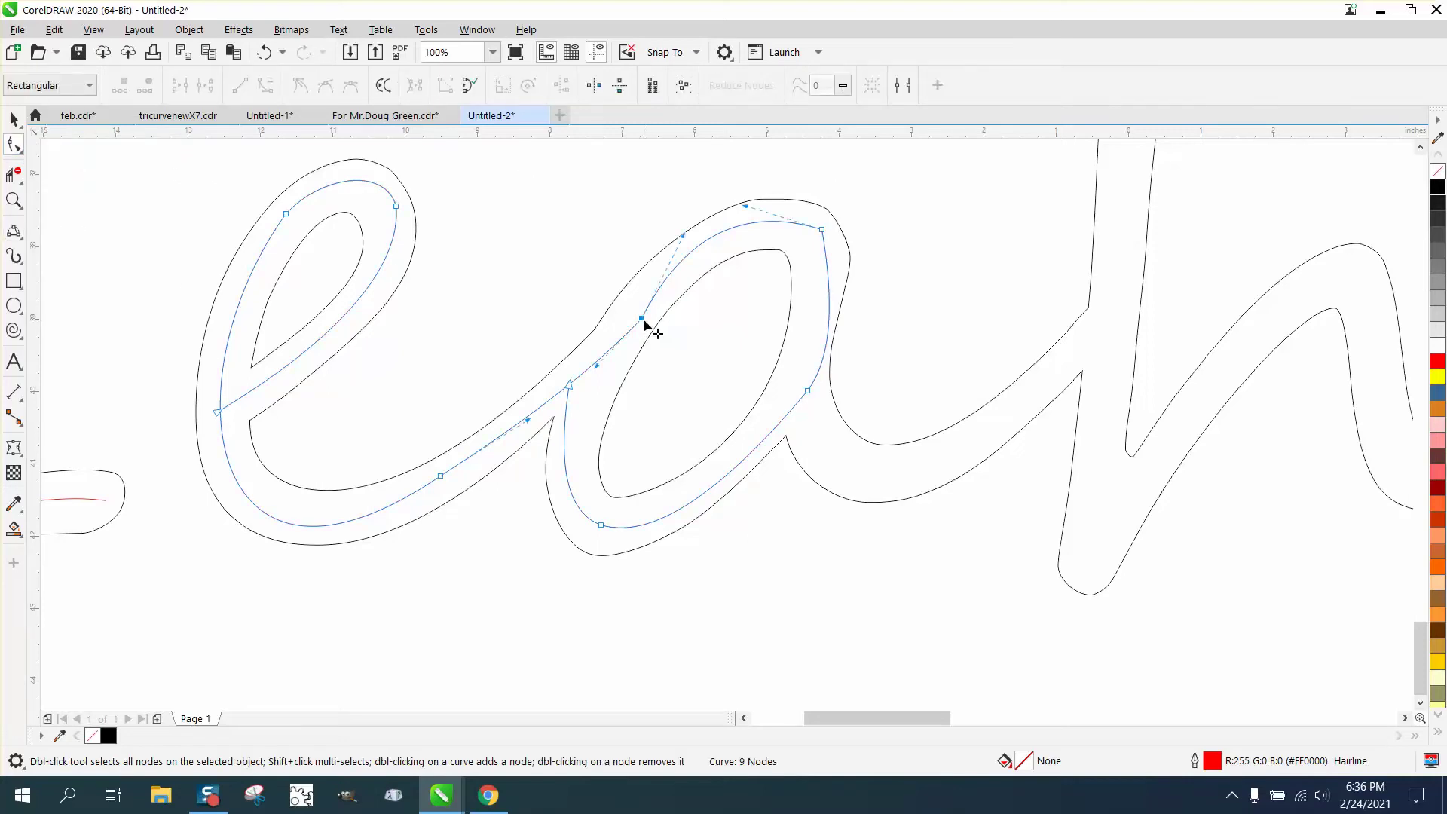
left_click(642, 320)
key("Delete")
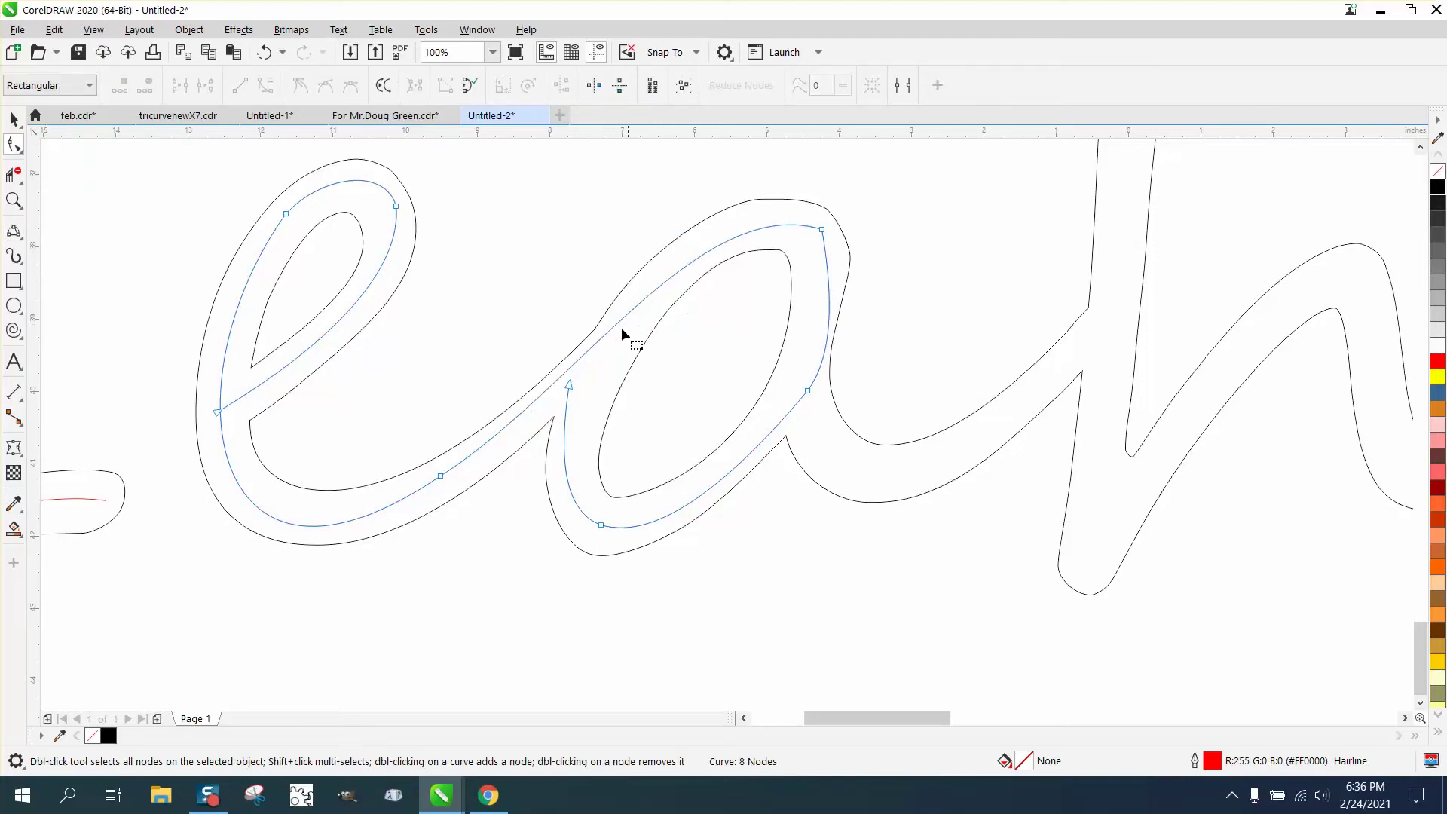
left_click_drag(581, 366, 582, 374)
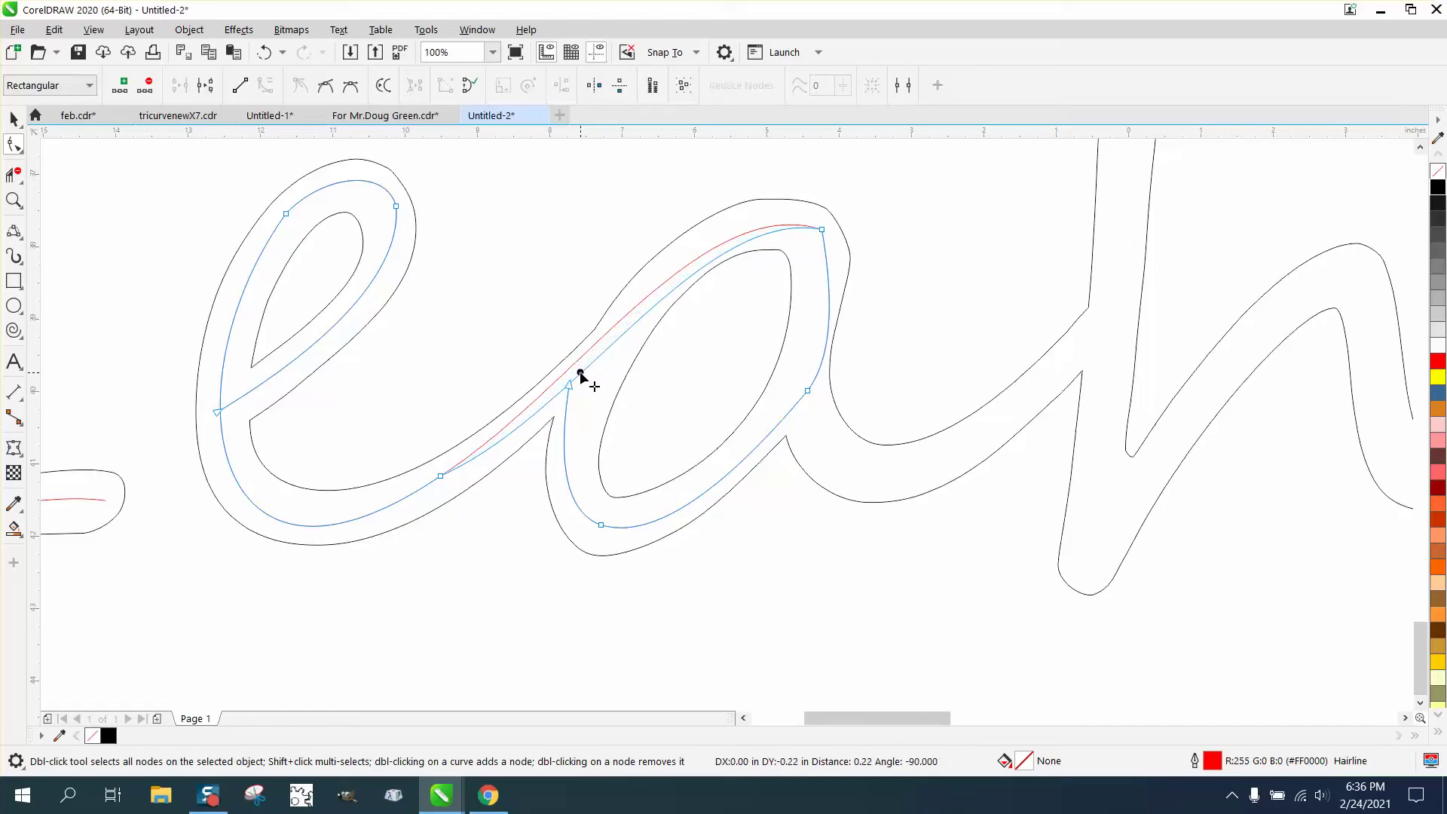
left_click(822, 230)
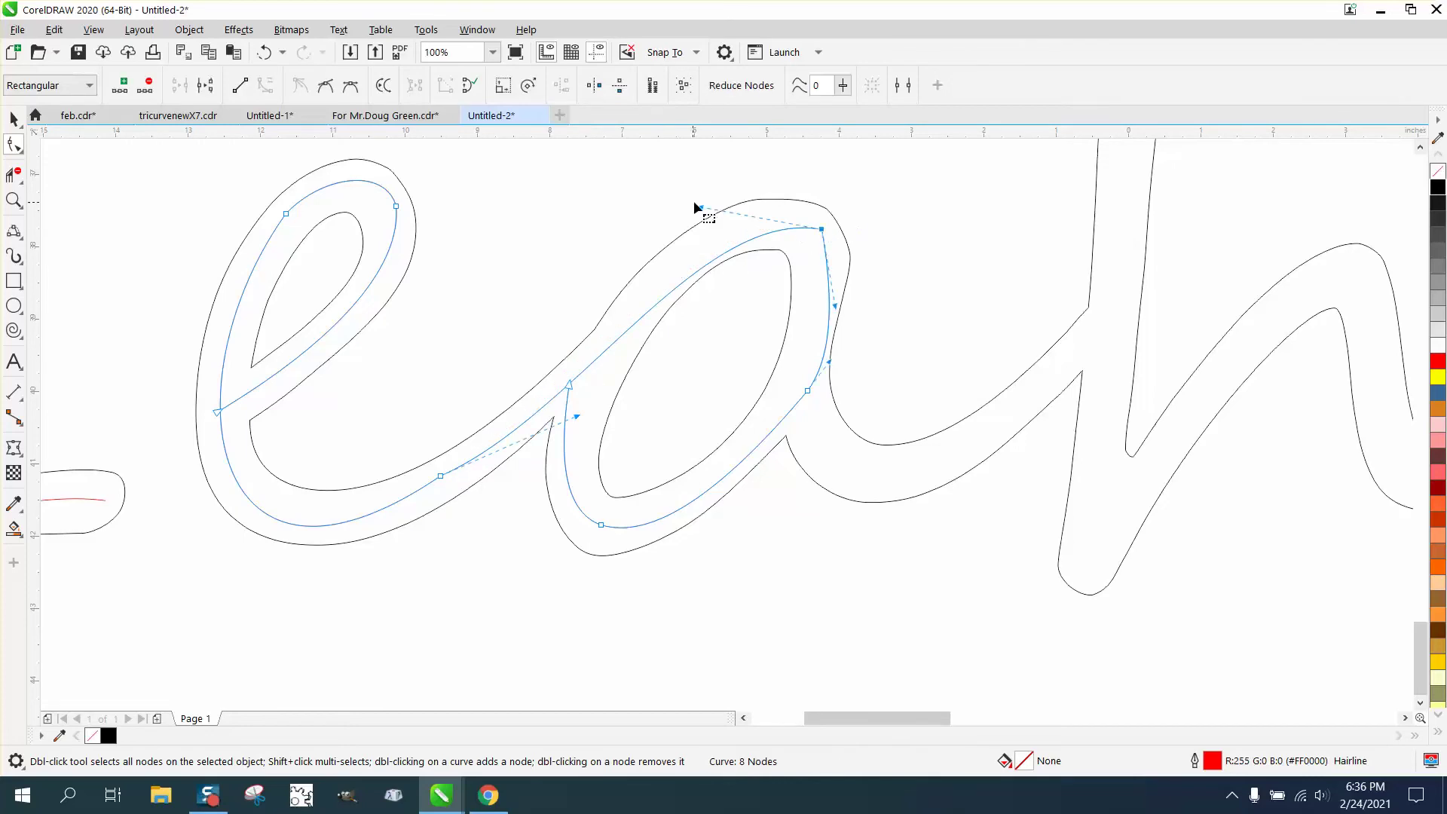
left_click_drag(700, 209, 680, 161)
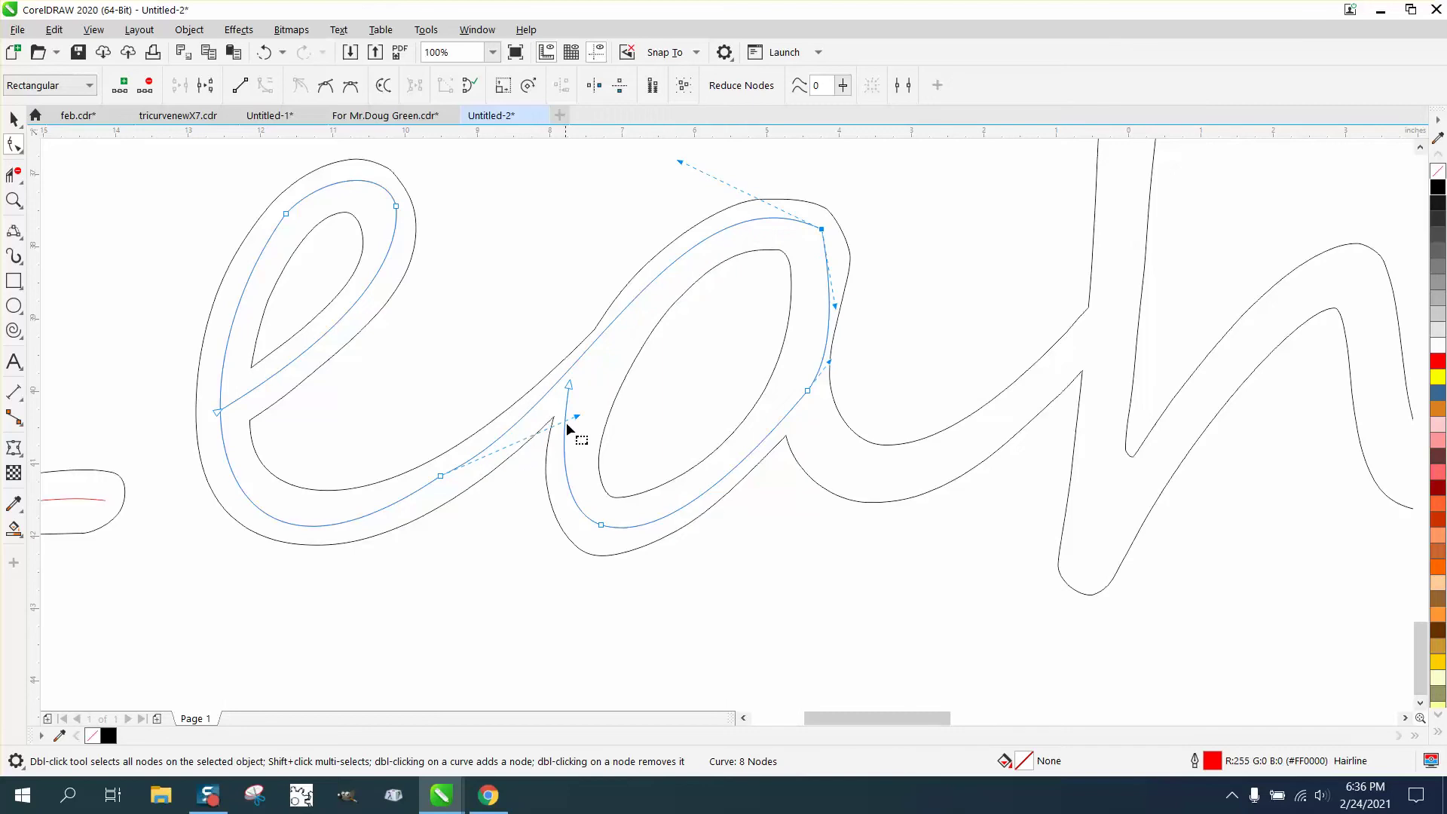
- Adjust the entry, right side, bottom and cusp nodes to center the line in the a's stroke
left_click_drag(579, 419, 599, 434)
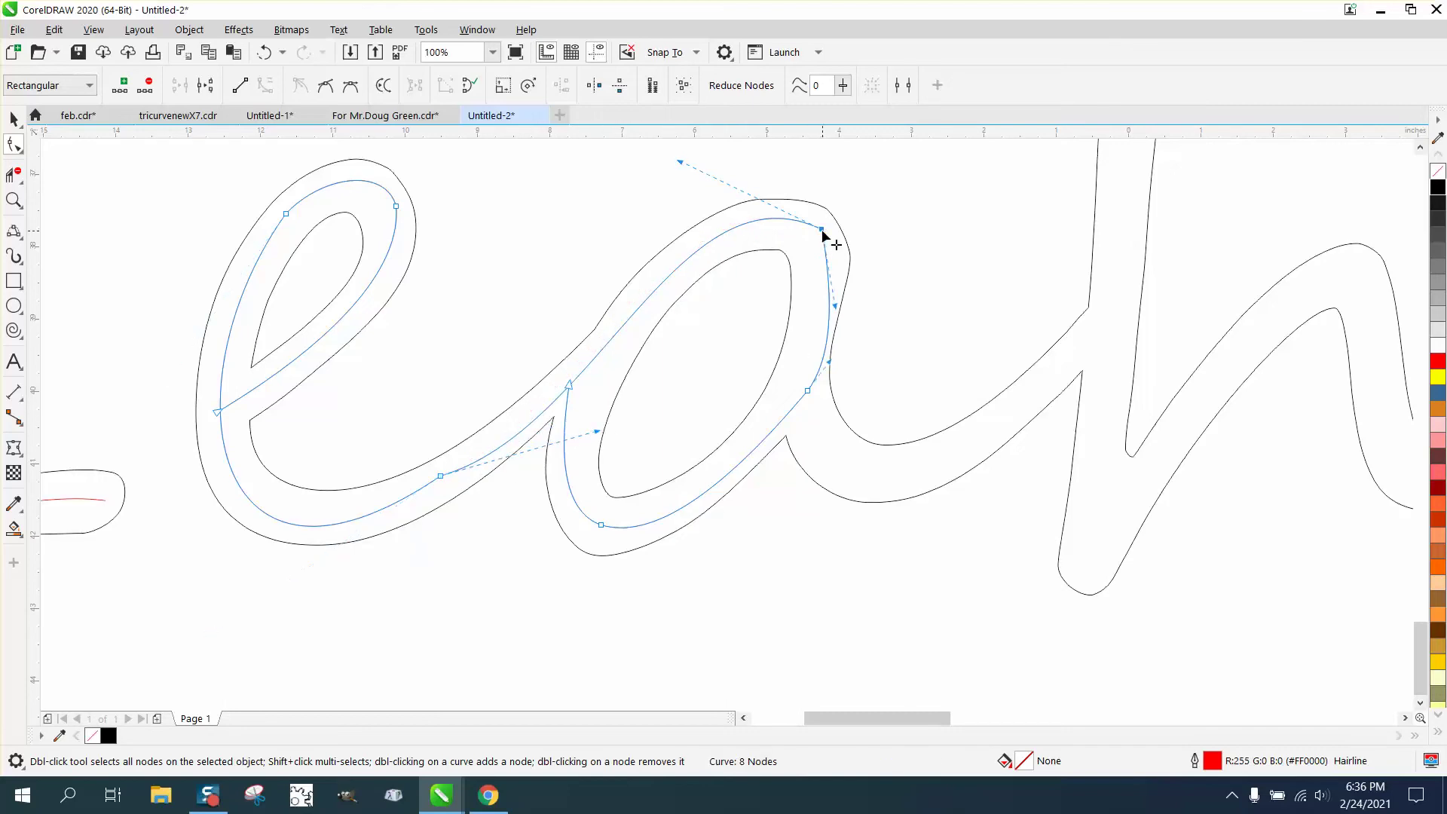
left_click_drag(808, 392, 784, 404)
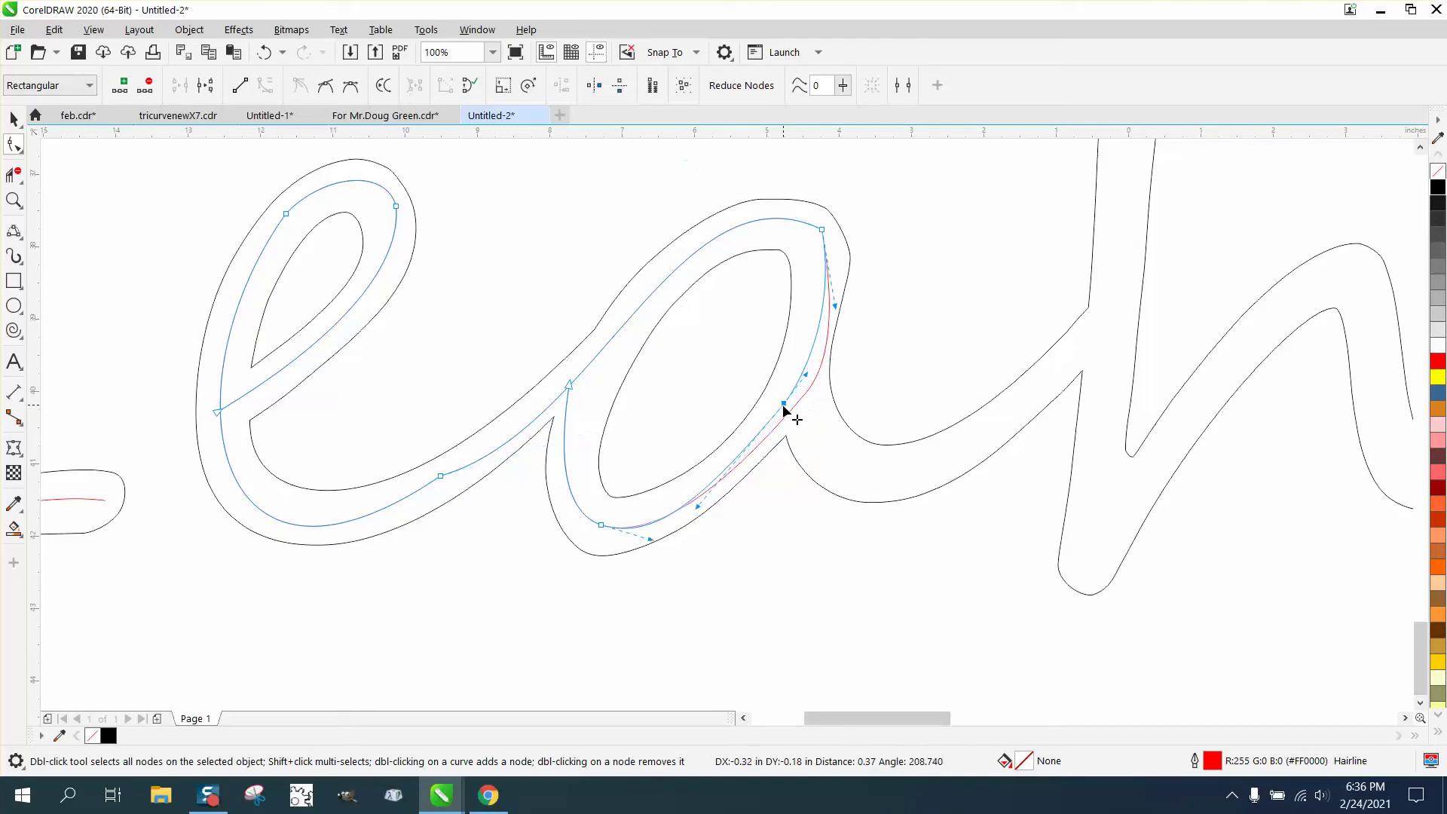
left_click_drag(834, 306, 839, 243)
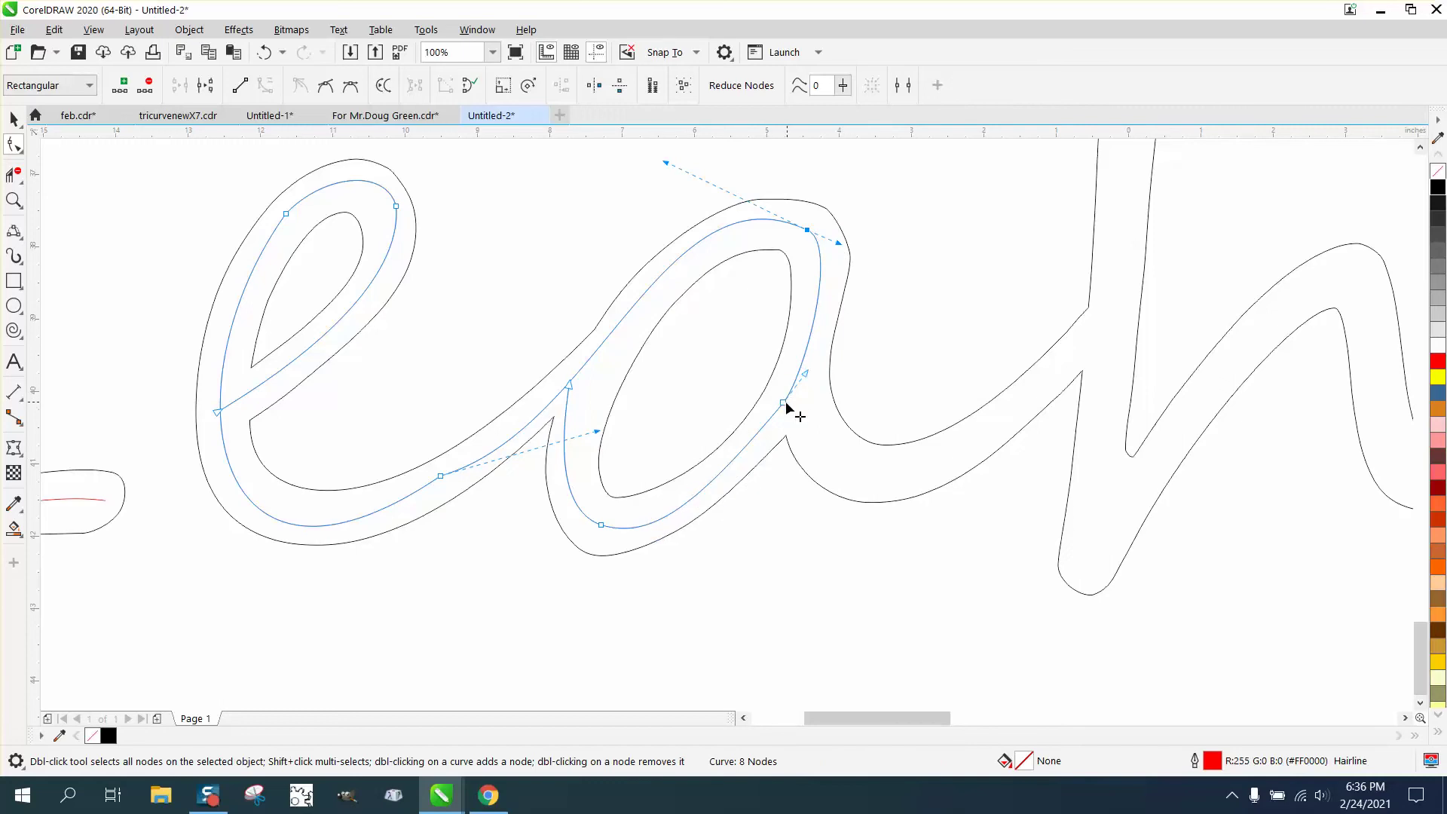
left_click_drag(699, 507, 709, 509)
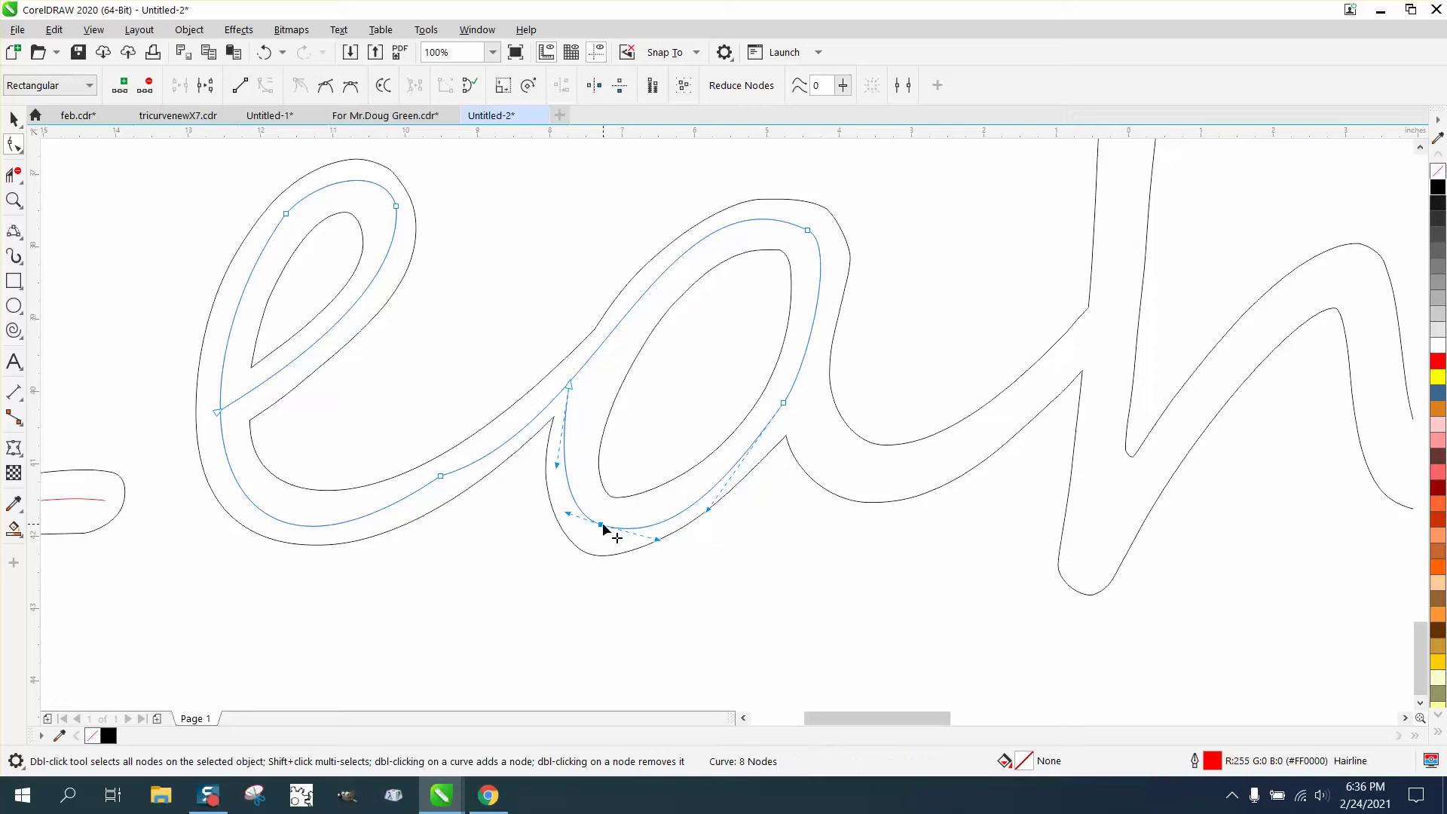
left_click_drag(603, 525, 599, 516)
left_click_drag(570, 383, 577, 376)
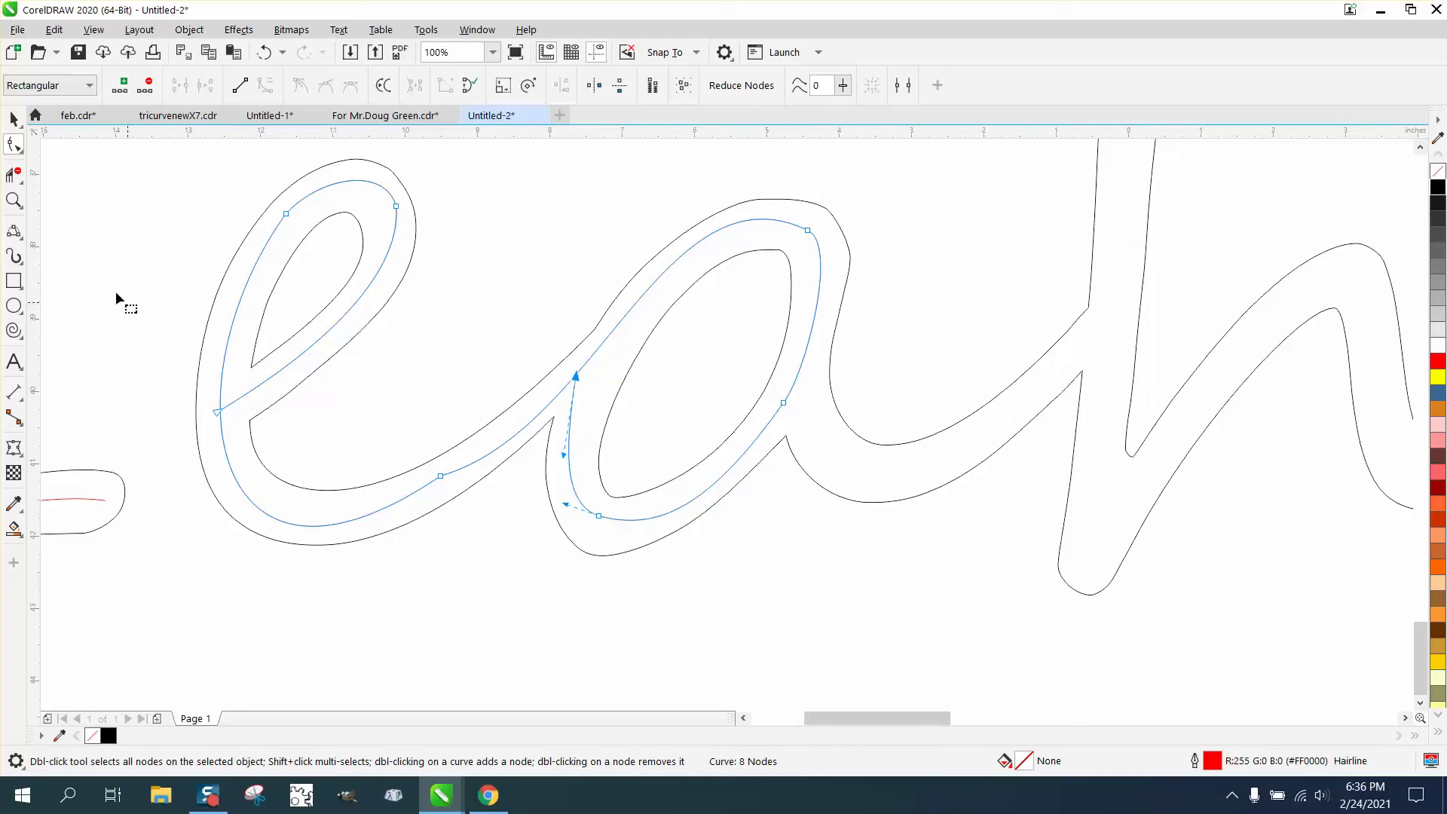
left_click(14, 200)
- Trim the tiny stub overshooting the centerline crossing with Virtual Segment Delete
left_click_drag(315, 432, 316, 431)
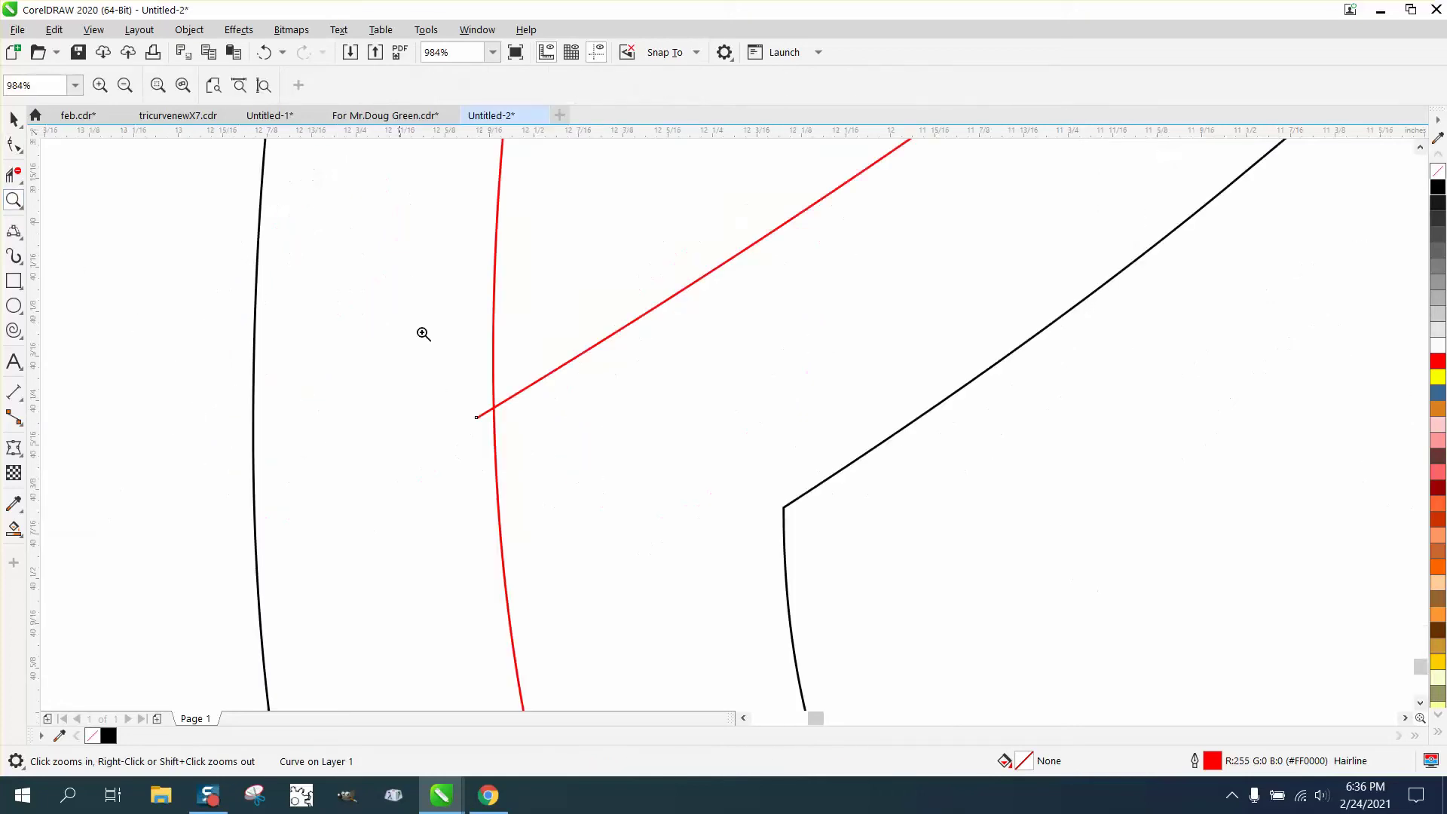
left_click(14, 145)
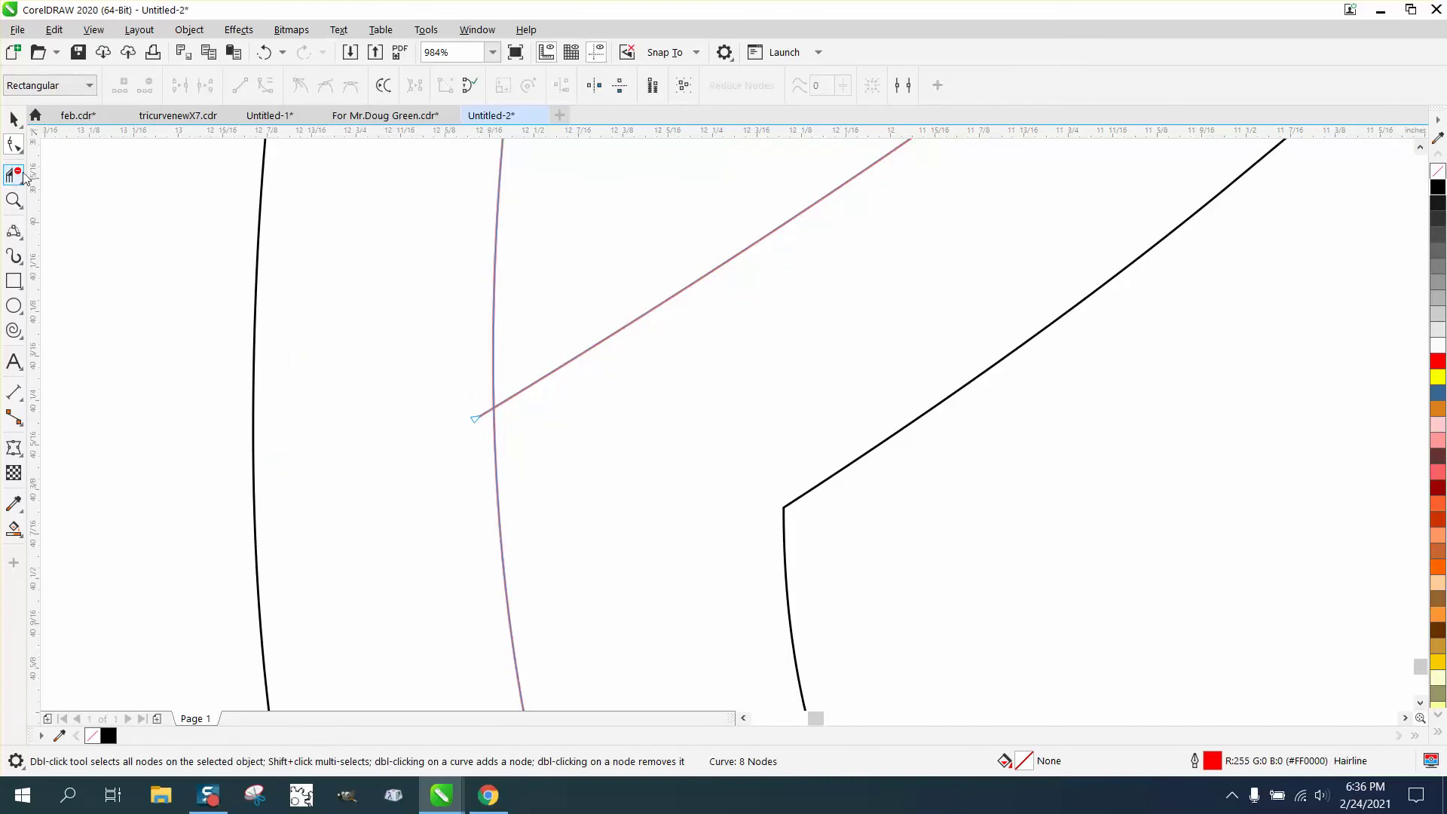
left_click(24, 177)
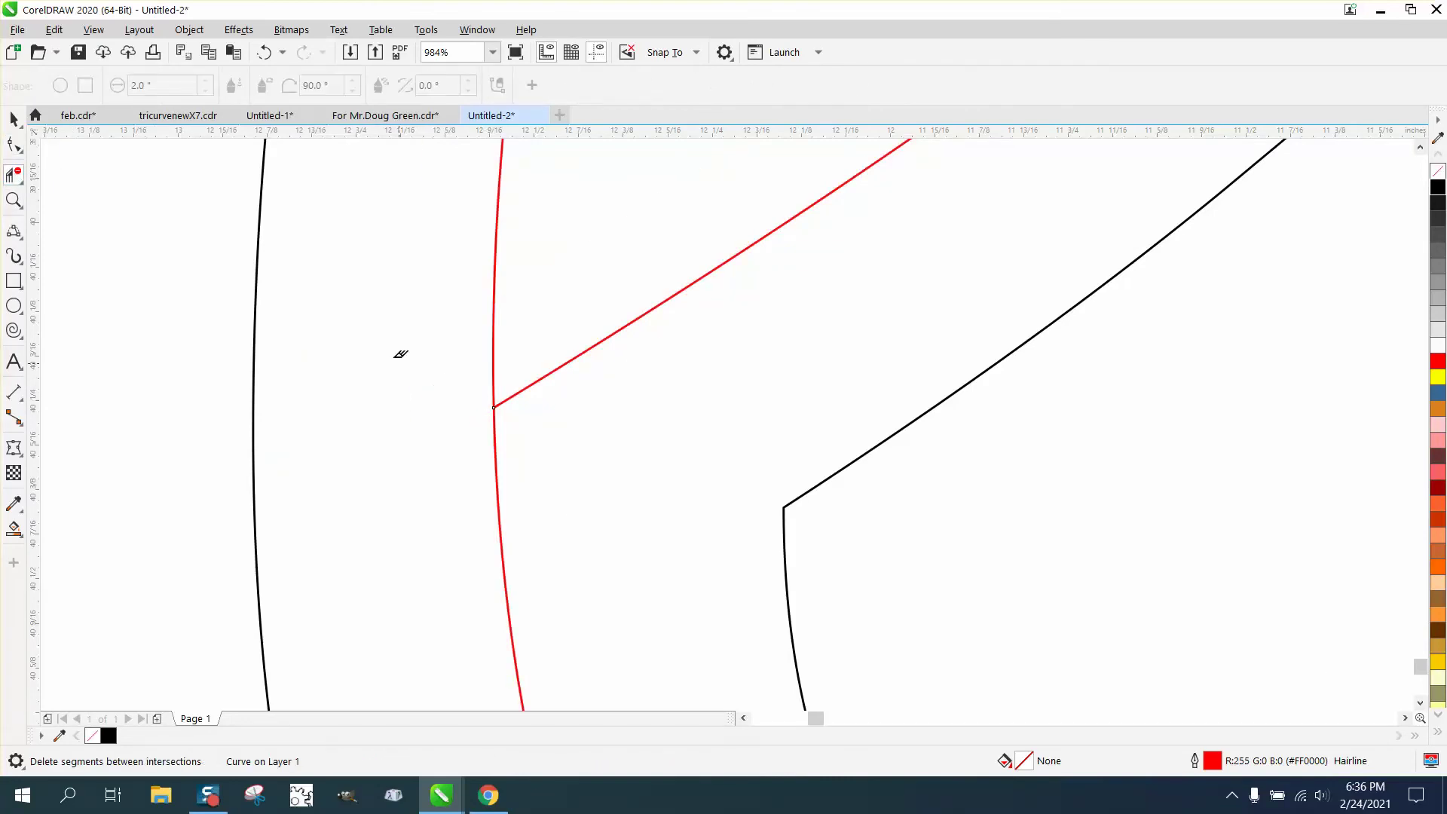
scroll(400, 354, "down", 8)
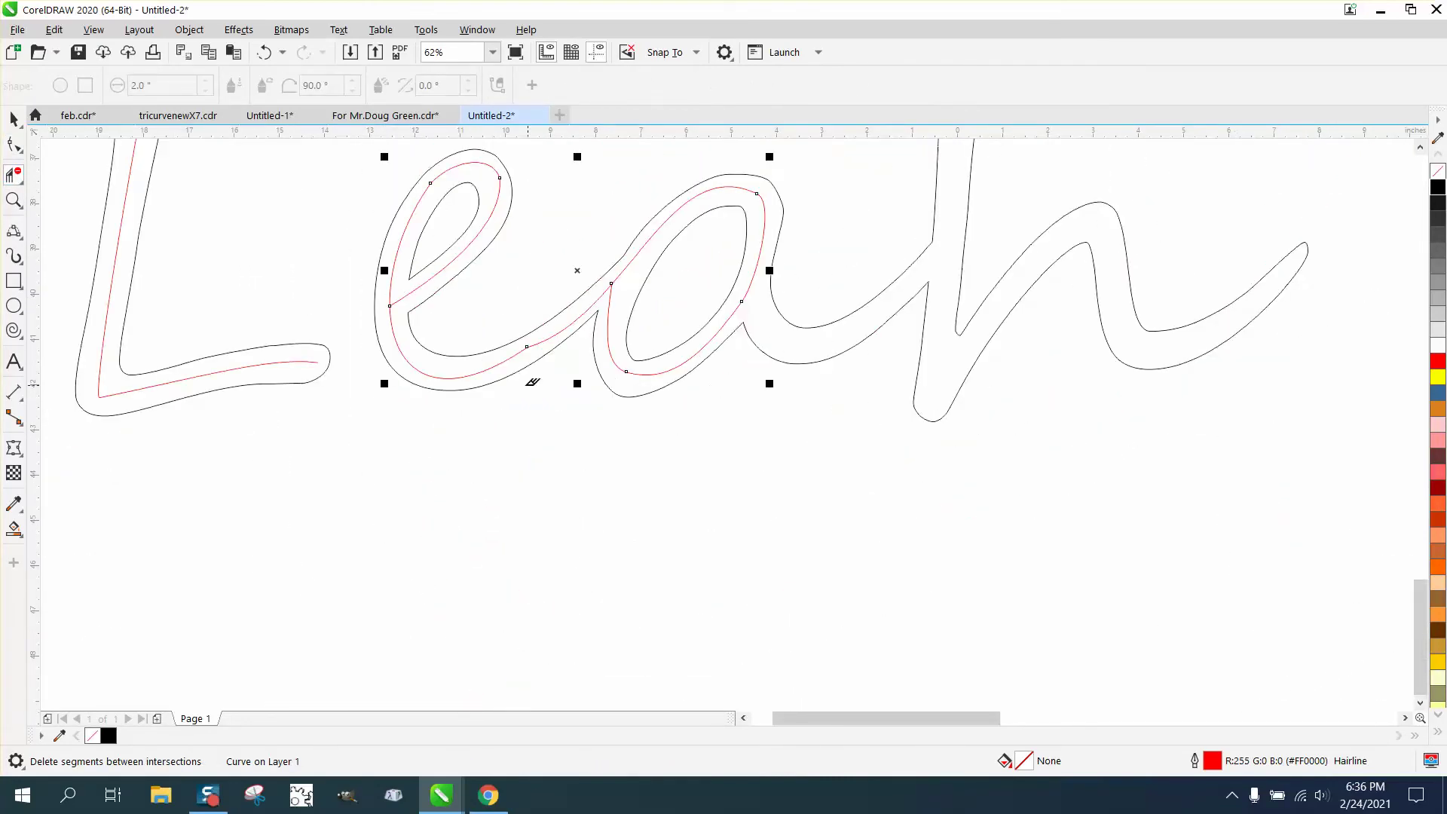
left_click(13, 199)
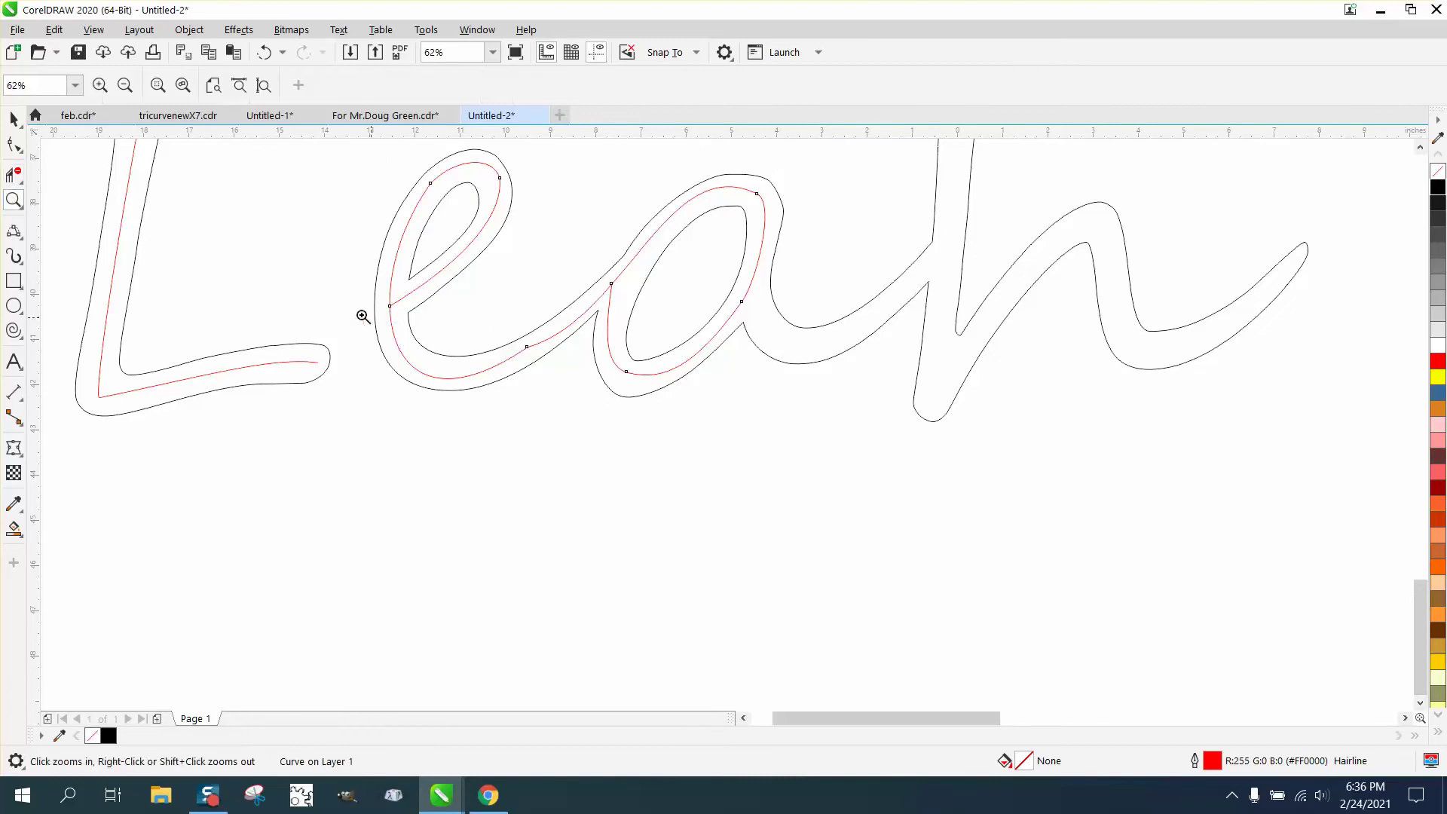
- Smooth the e's bottom curve by reshaping it and repositioning its centerline node
left_click_drag(362, 323, 706, 409)
key("F10")
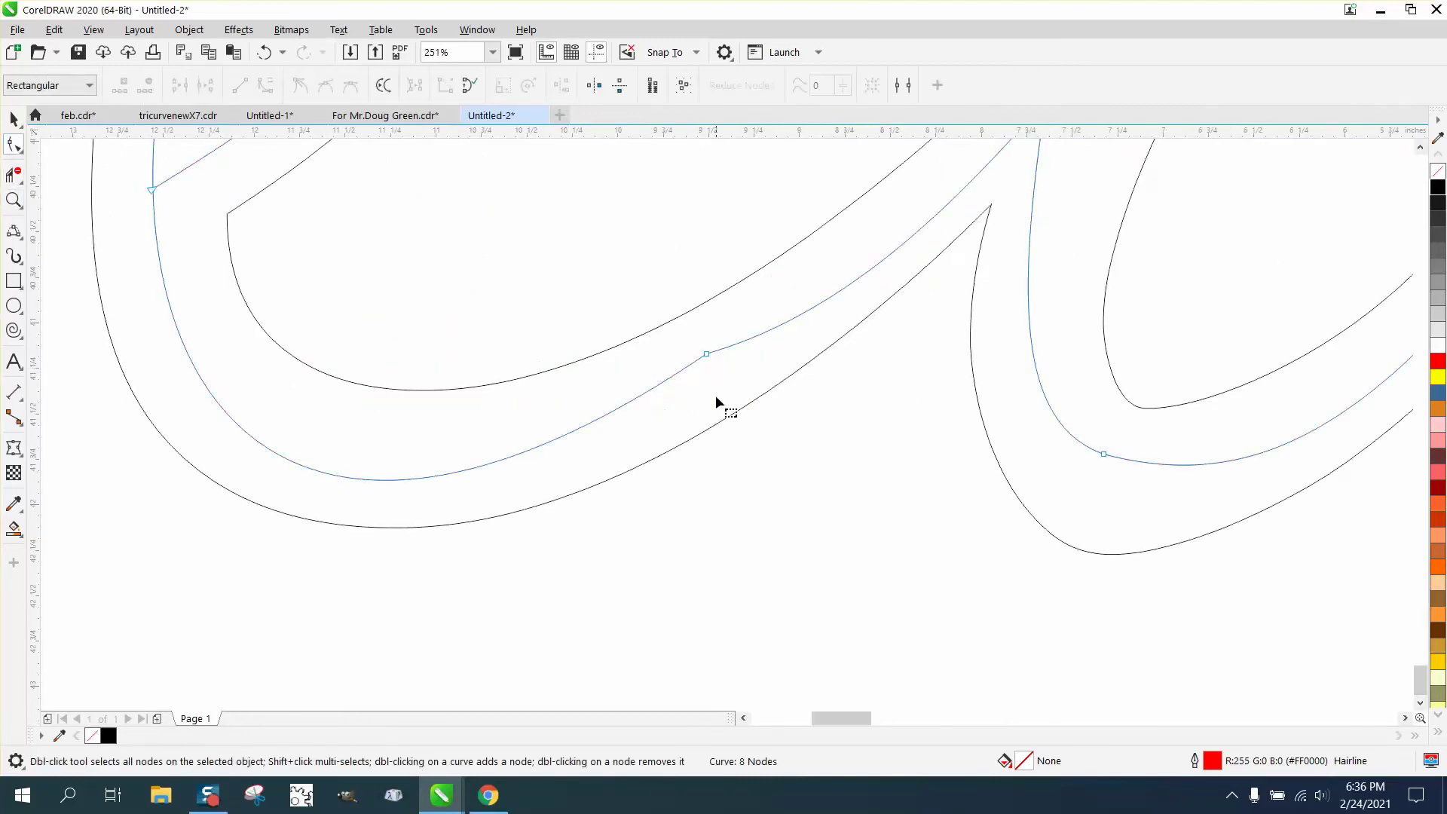
left_click(708, 350)
scroll(481, 528, "down", 4)
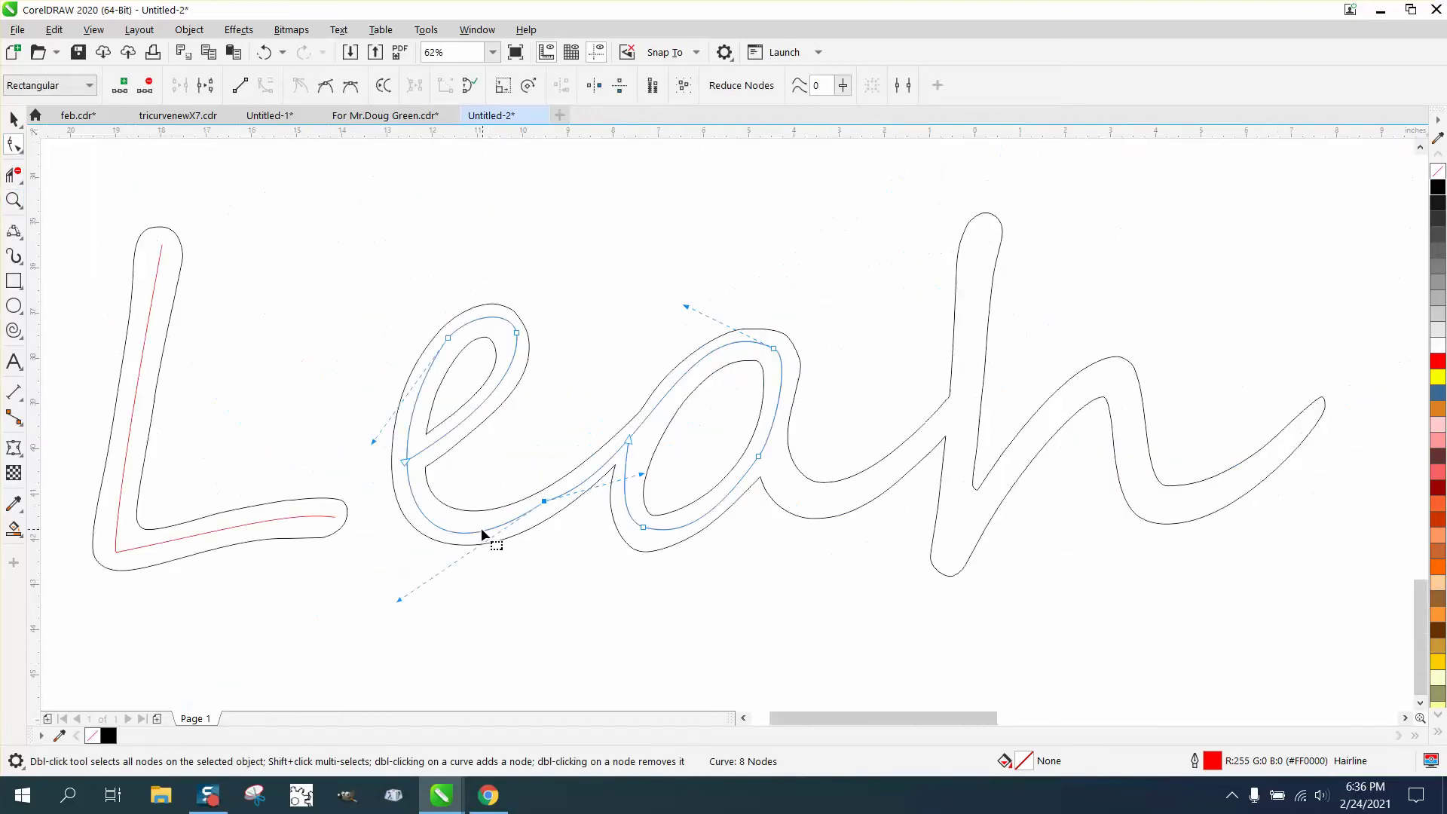
left_click_drag(400, 600, 385, 565)
left_click_drag(548, 503, 536, 518)
left_click_drag(624, 490, 614, 468)
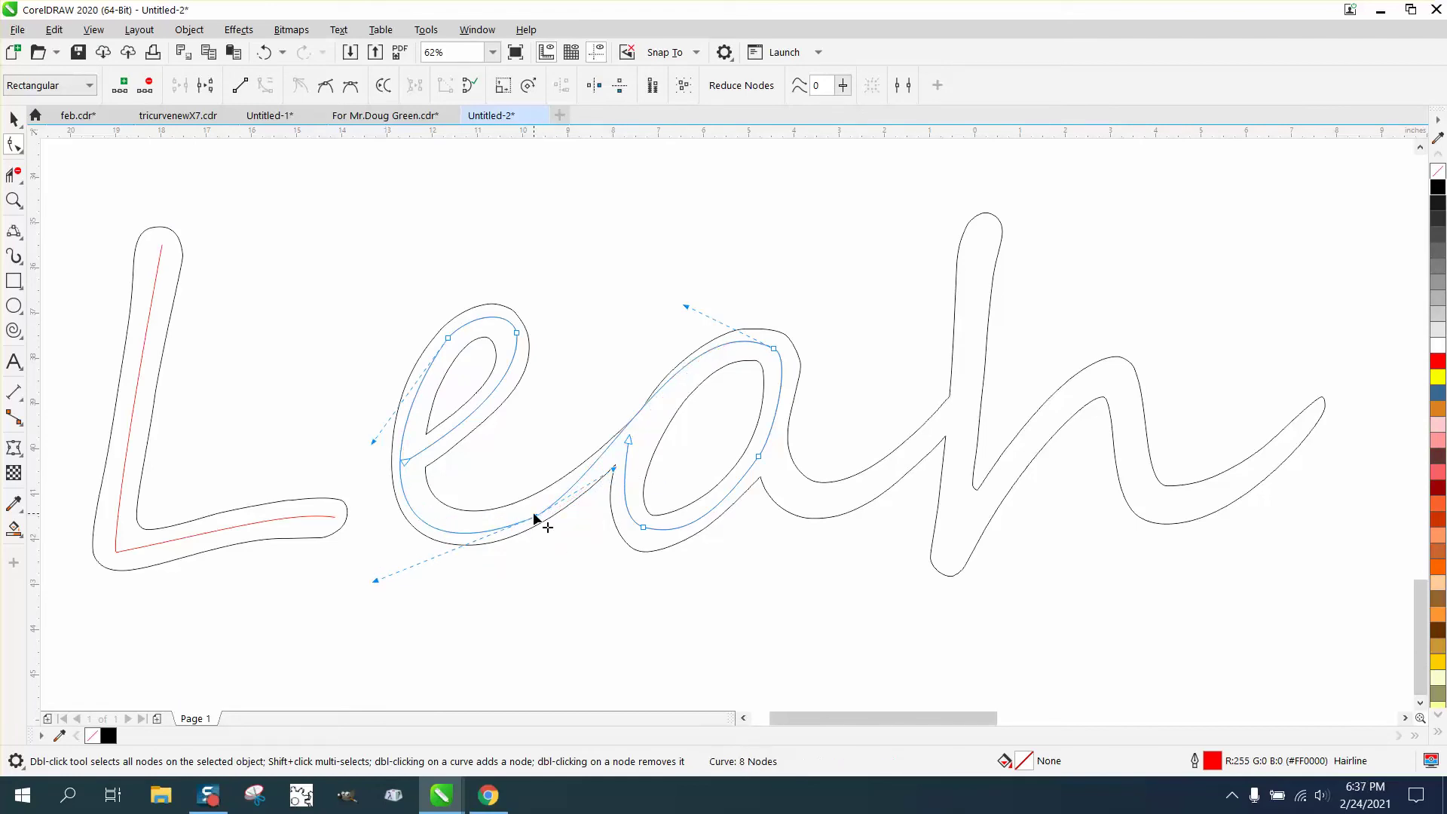
left_click_drag(534, 515, 538, 512)
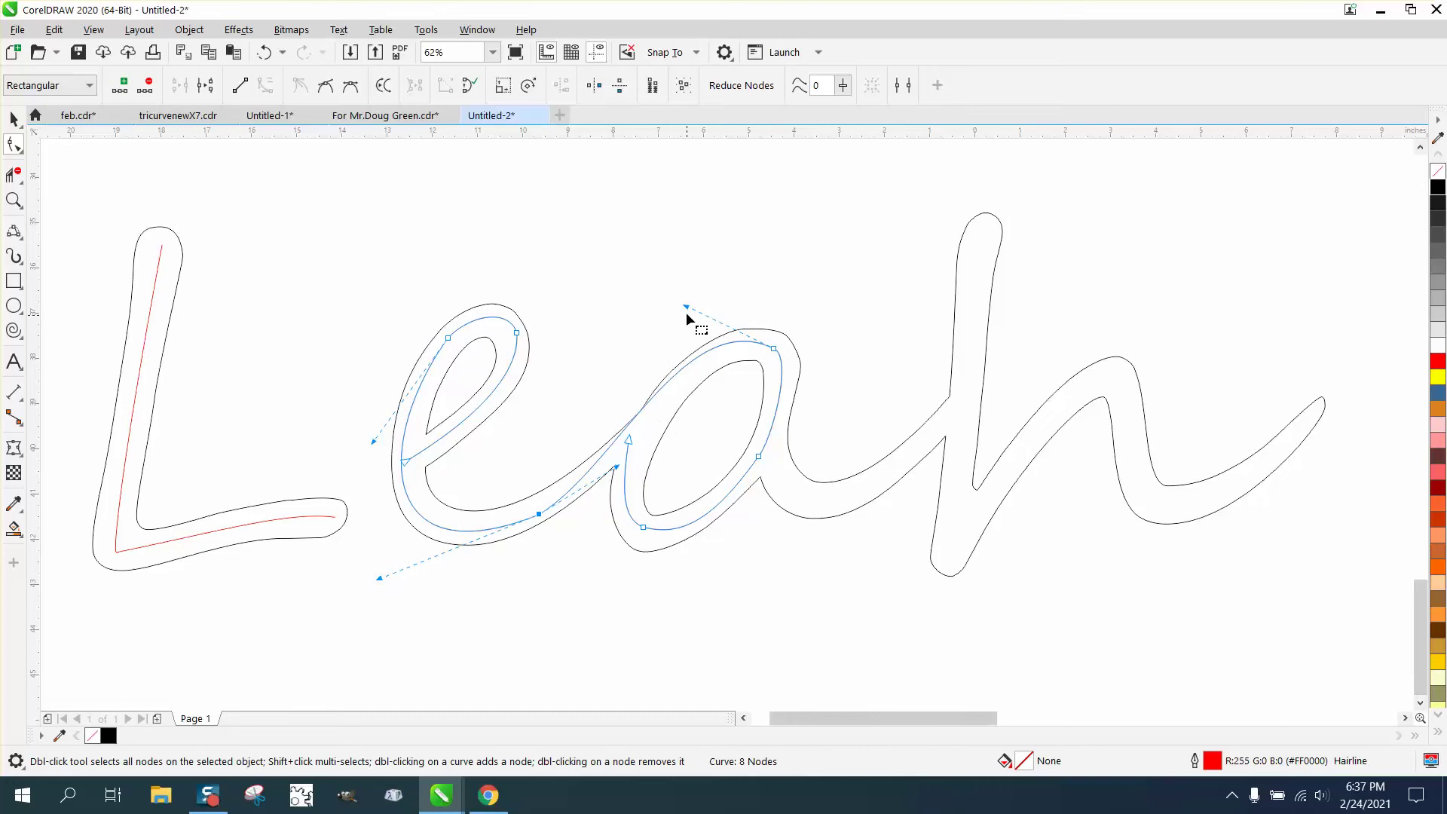
left_click(687, 342)
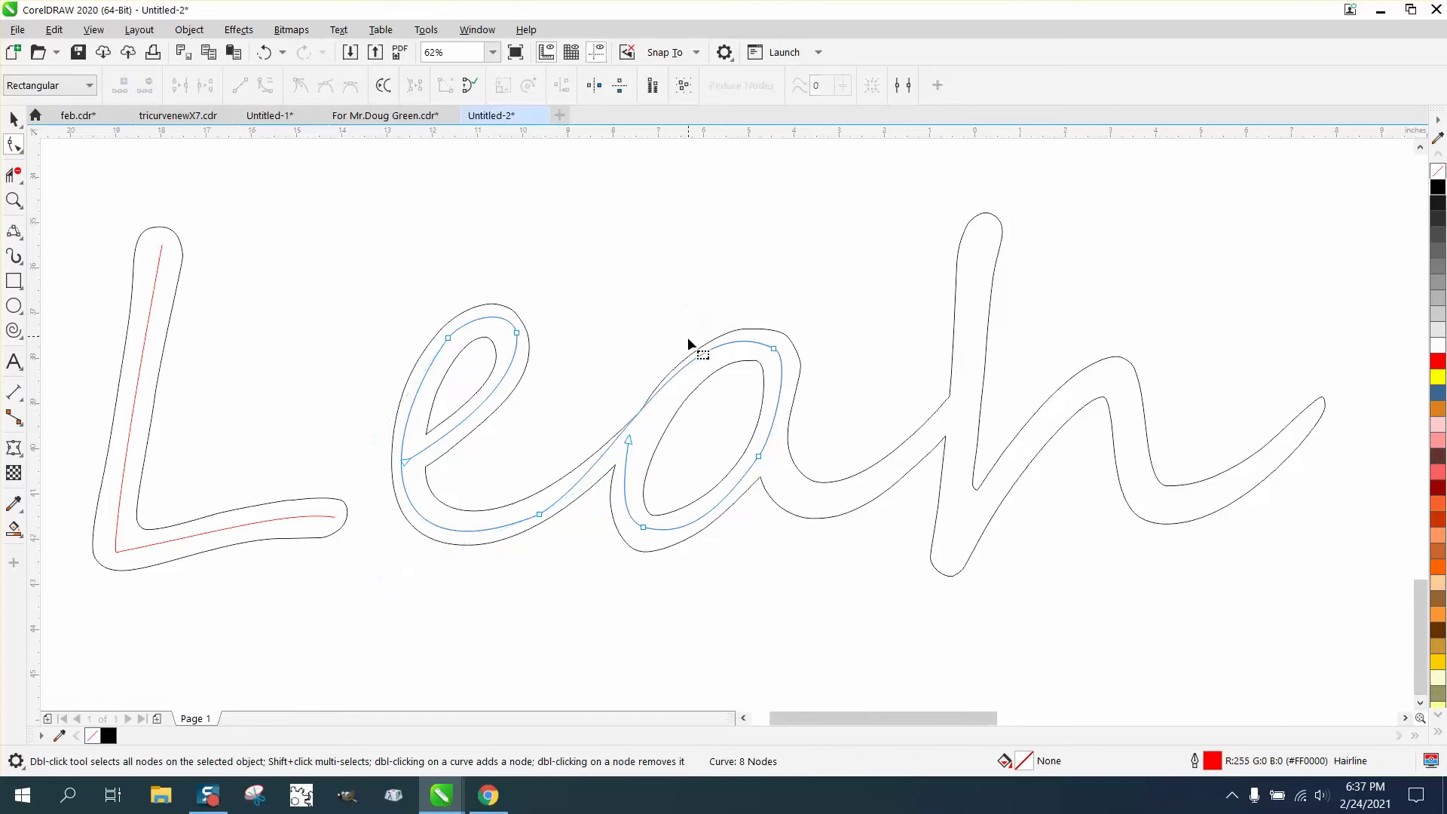
- Bend the a segment toward the stroke middle and reshape the a's bottom and lower-left stroke near the cusp
left_click(667, 380)
left_click_drag(666, 380, 669, 405)
left_click(736, 331)
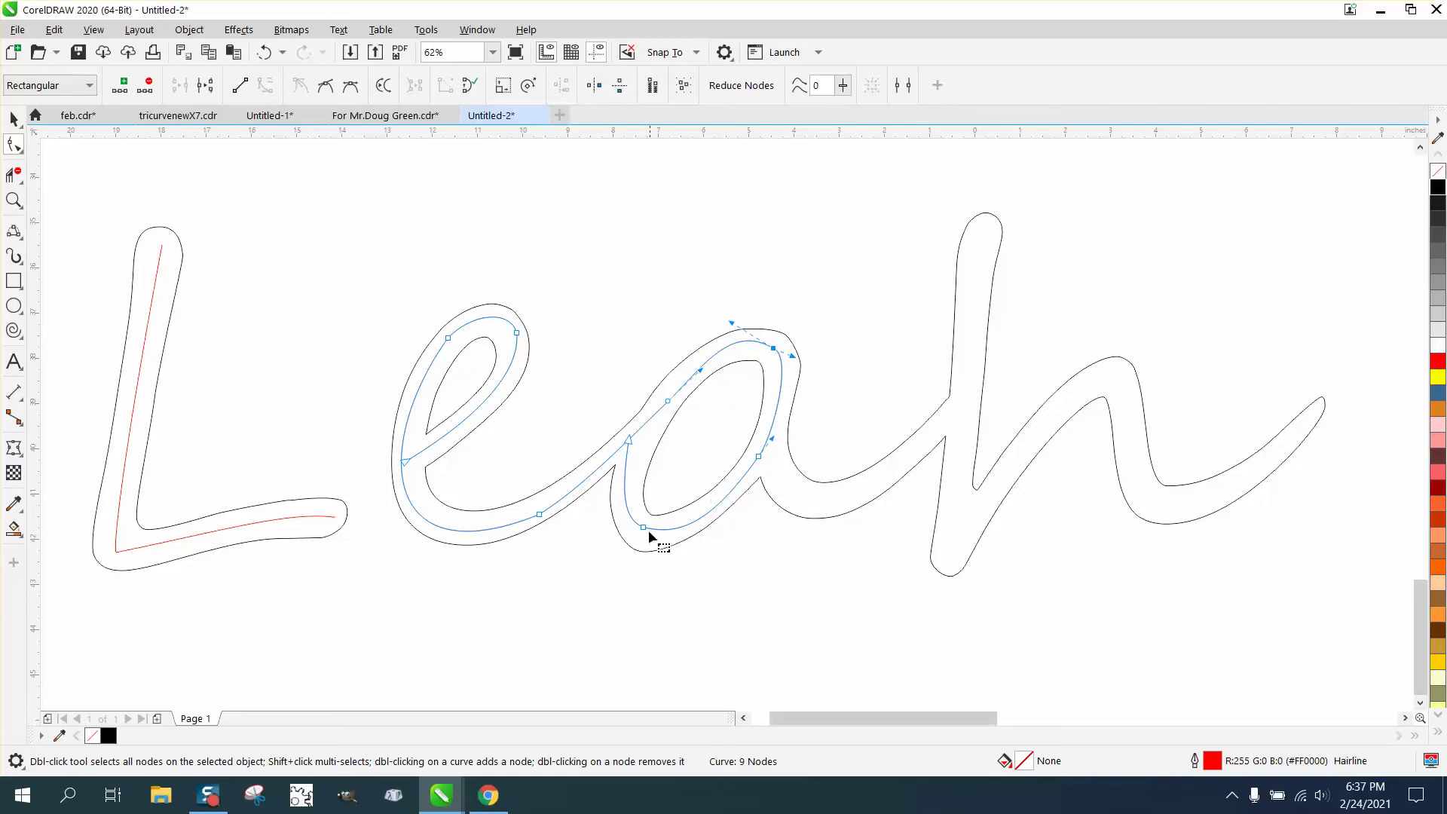
left_click_drag(643, 526, 642, 536)
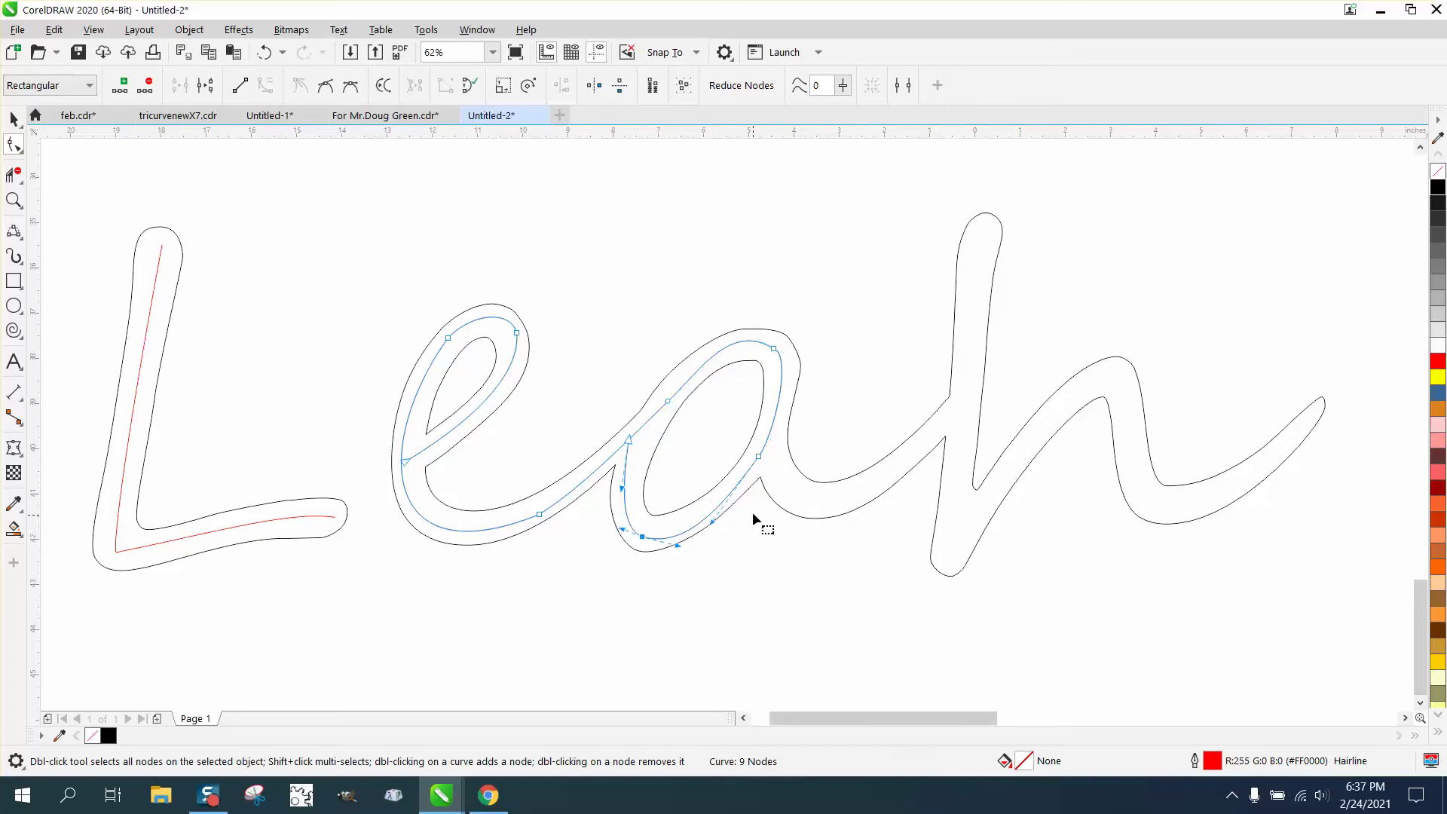
left_click(710, 520)
left_click_drag(630, 444, 633, 471)
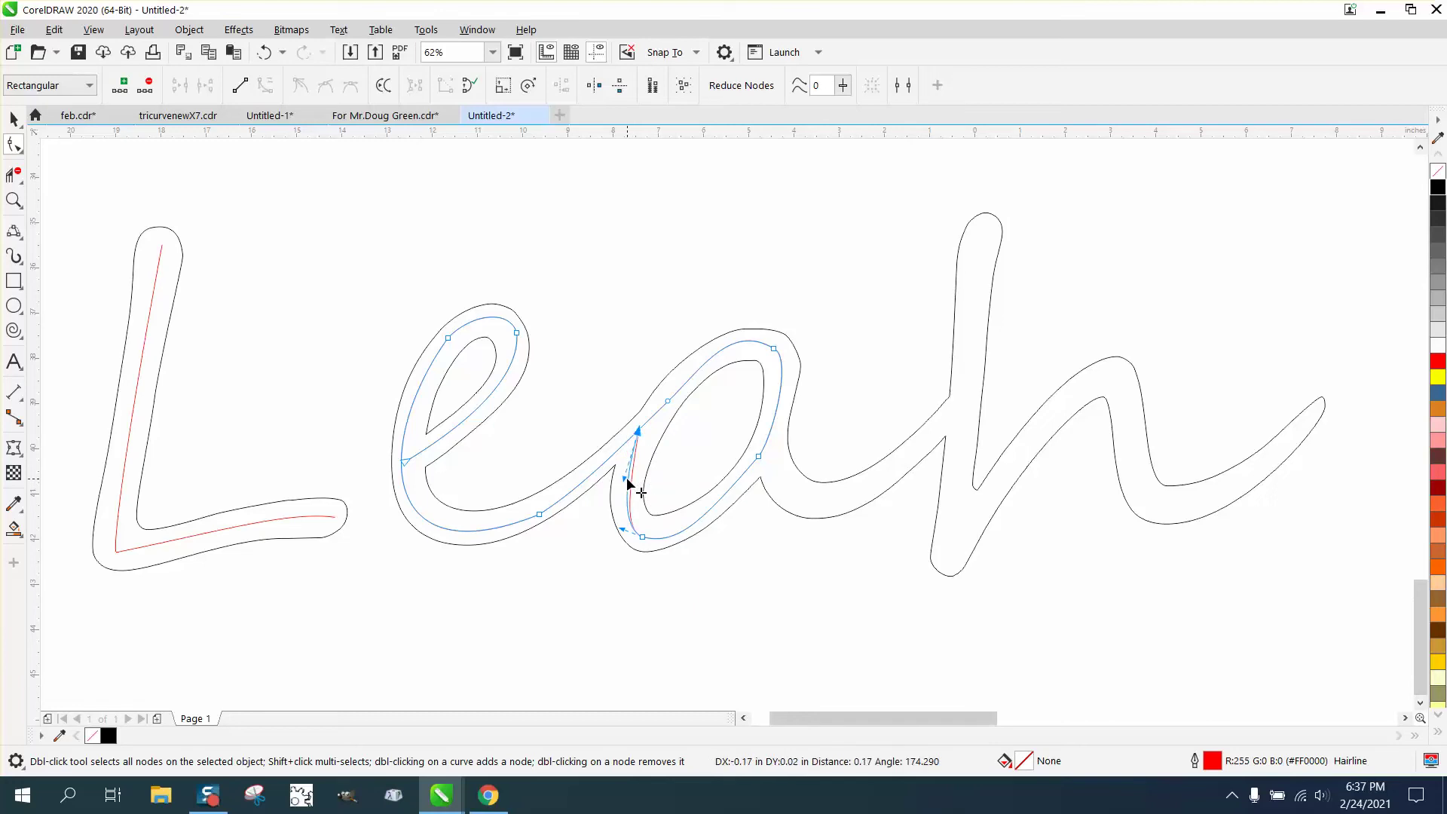
left_click_drag(627, 478, 628, 482)
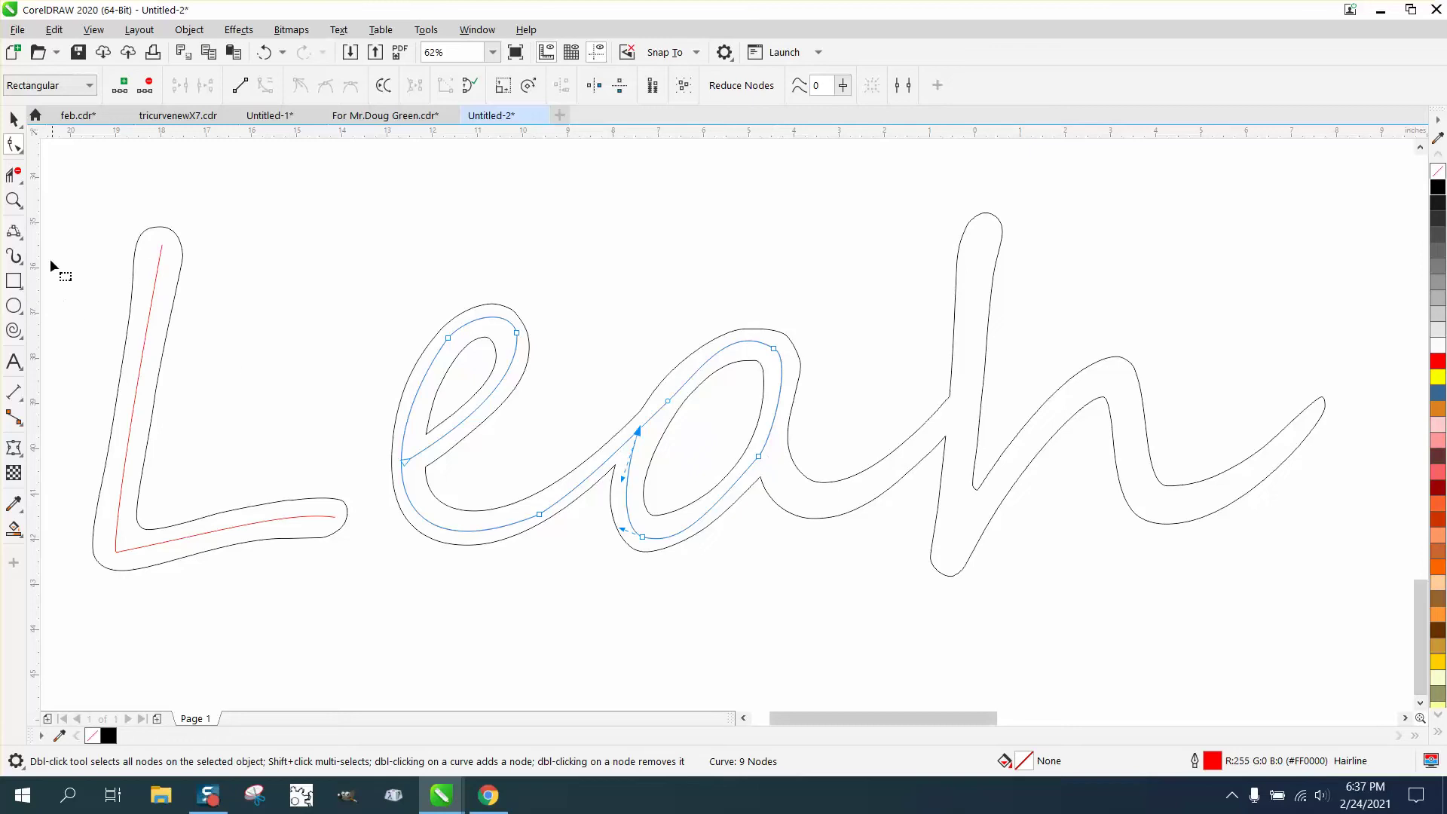
- Draw a straight two-point line from the a toward the h, then undo it
left_click(22, 240)
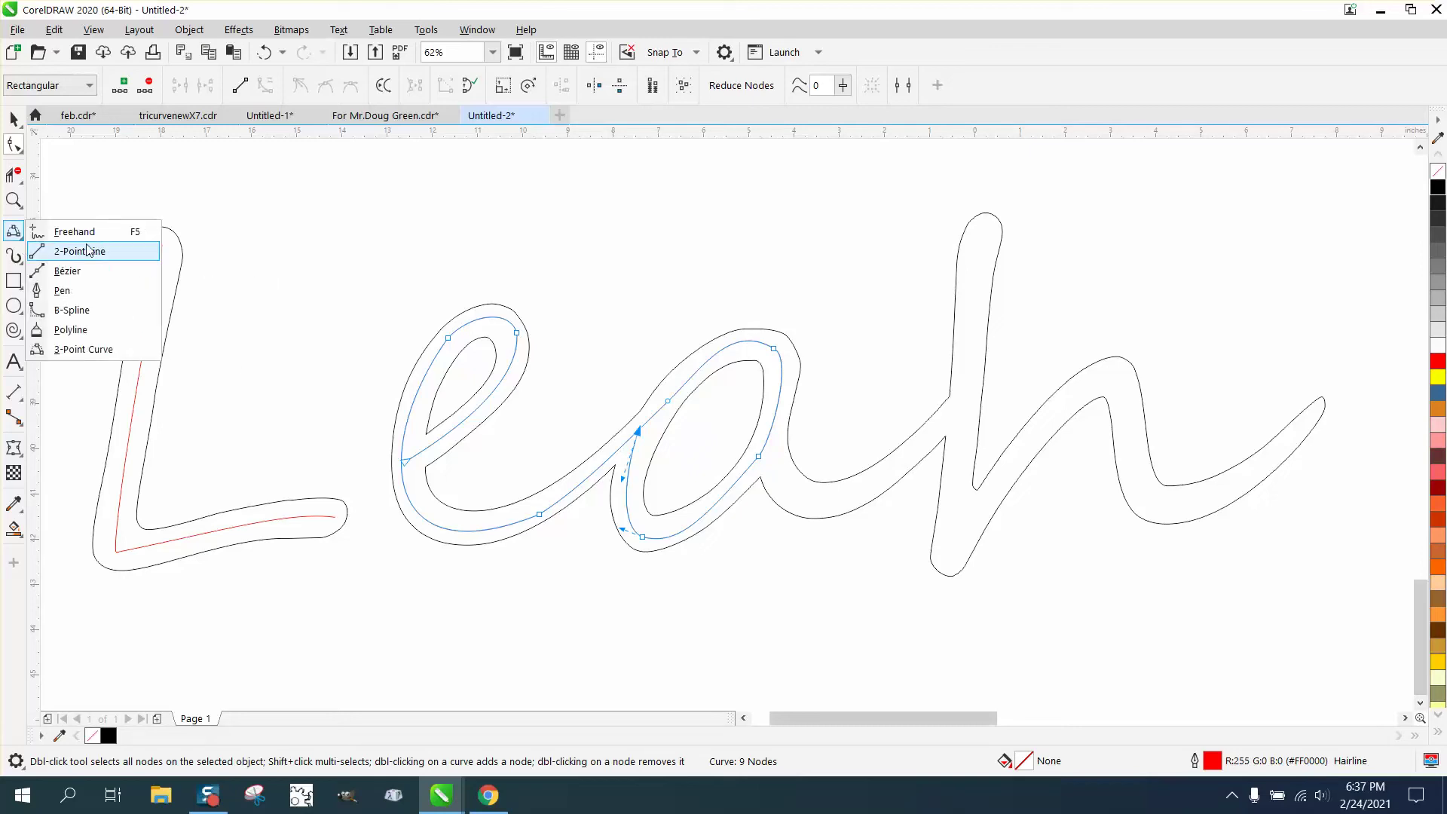
left_click(97, 257)
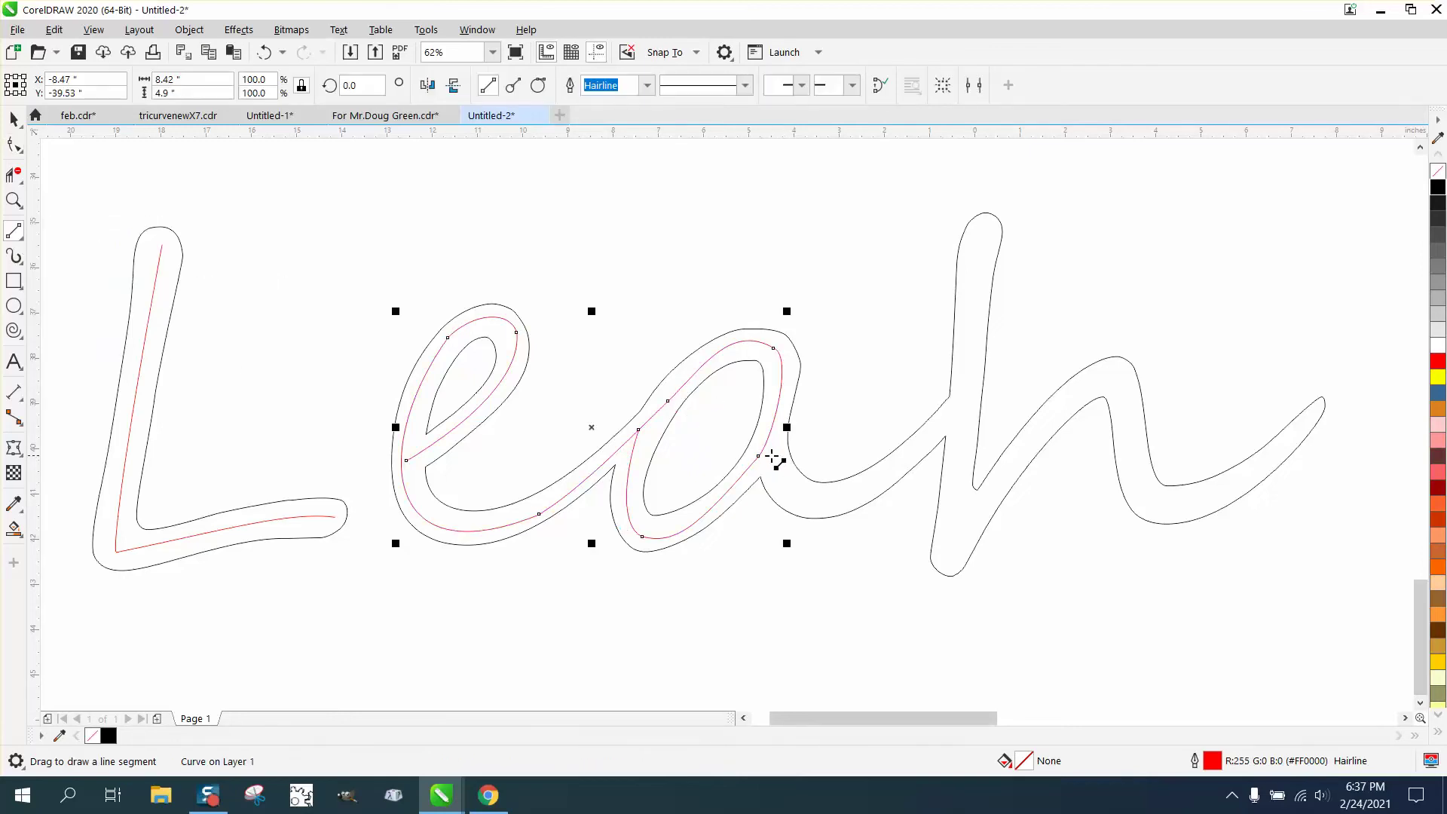
left_click_drag(767, 448, 875, 488)
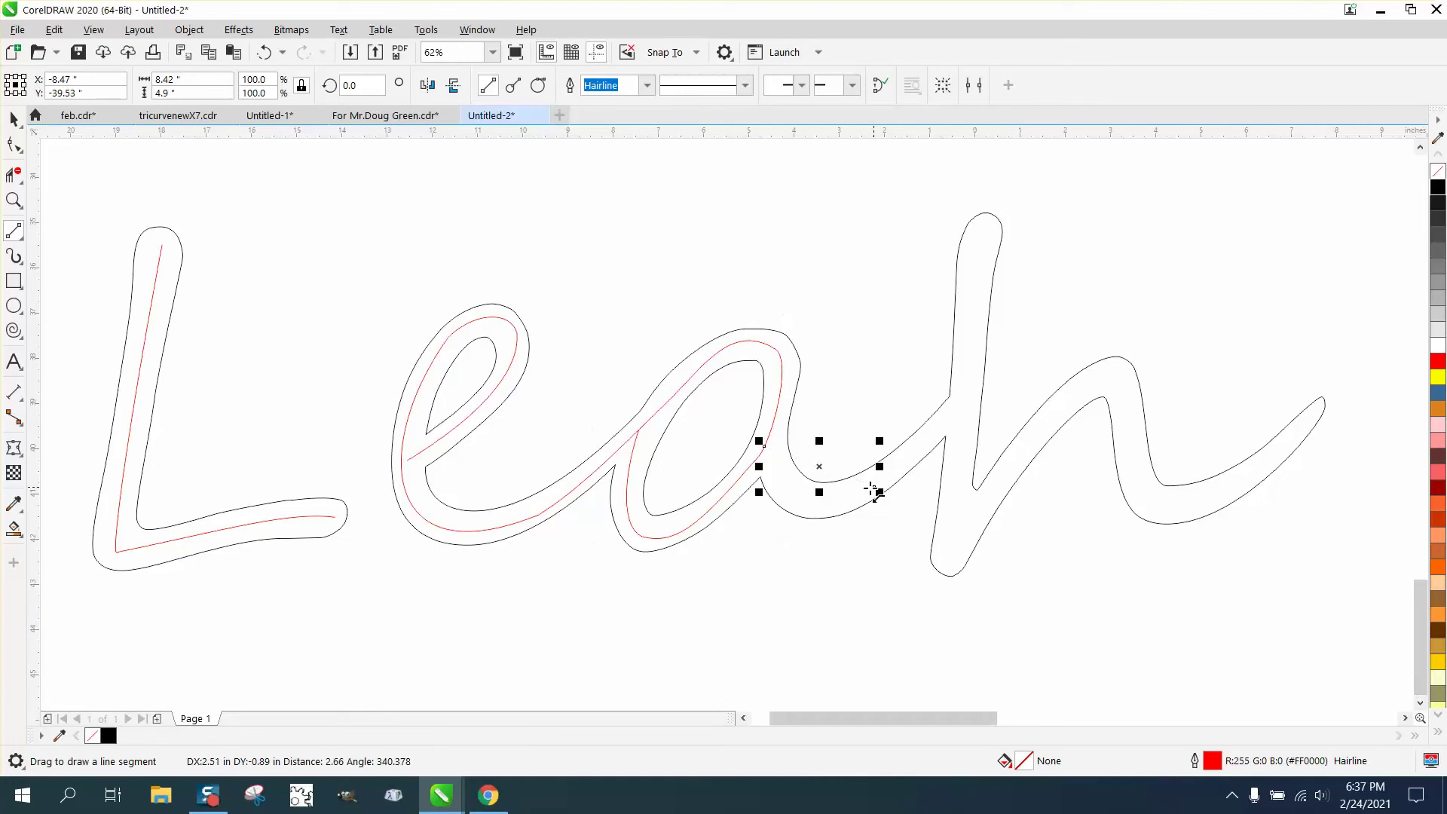
left_click(13, 119)
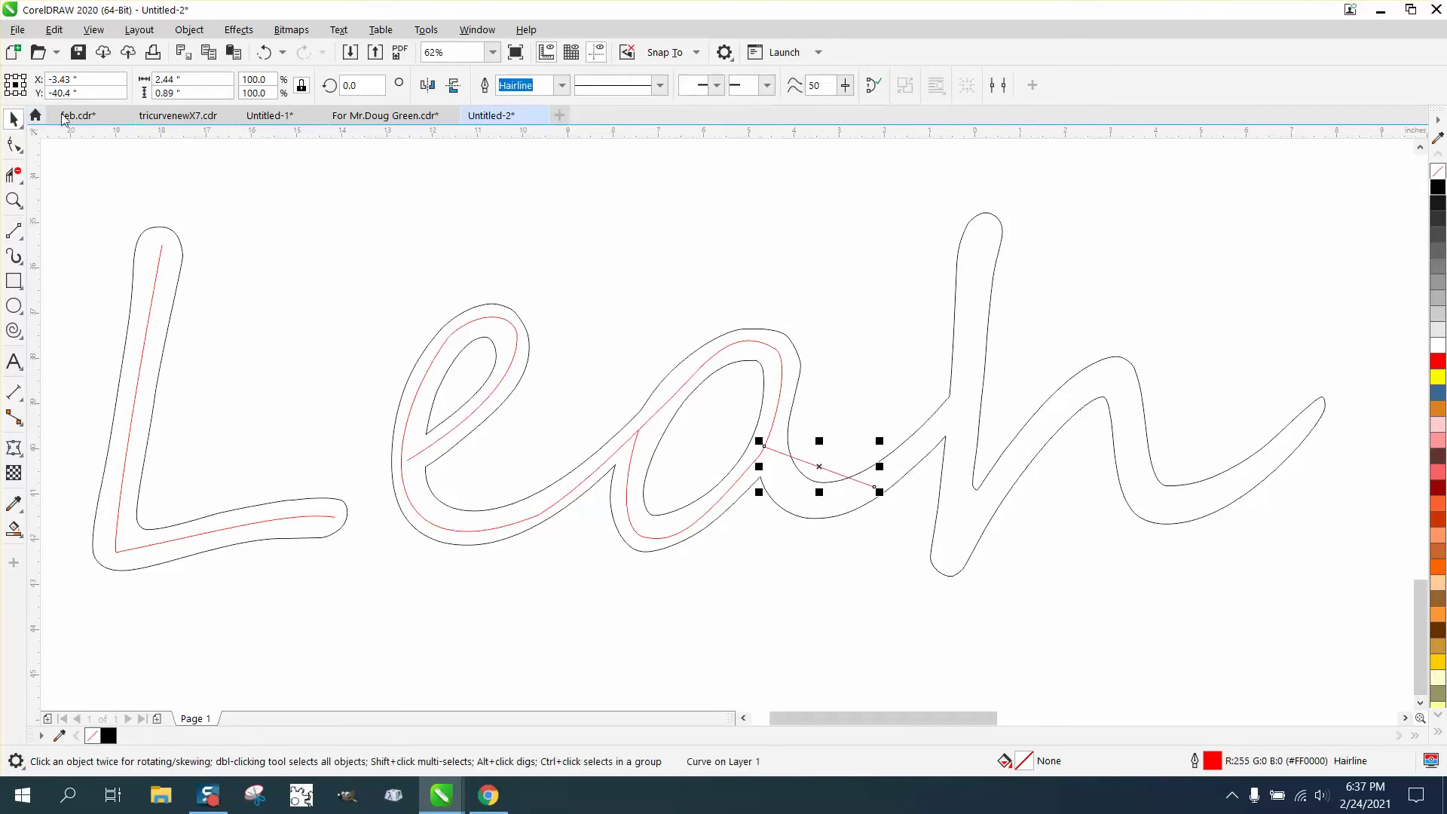
key("ctrl+z")
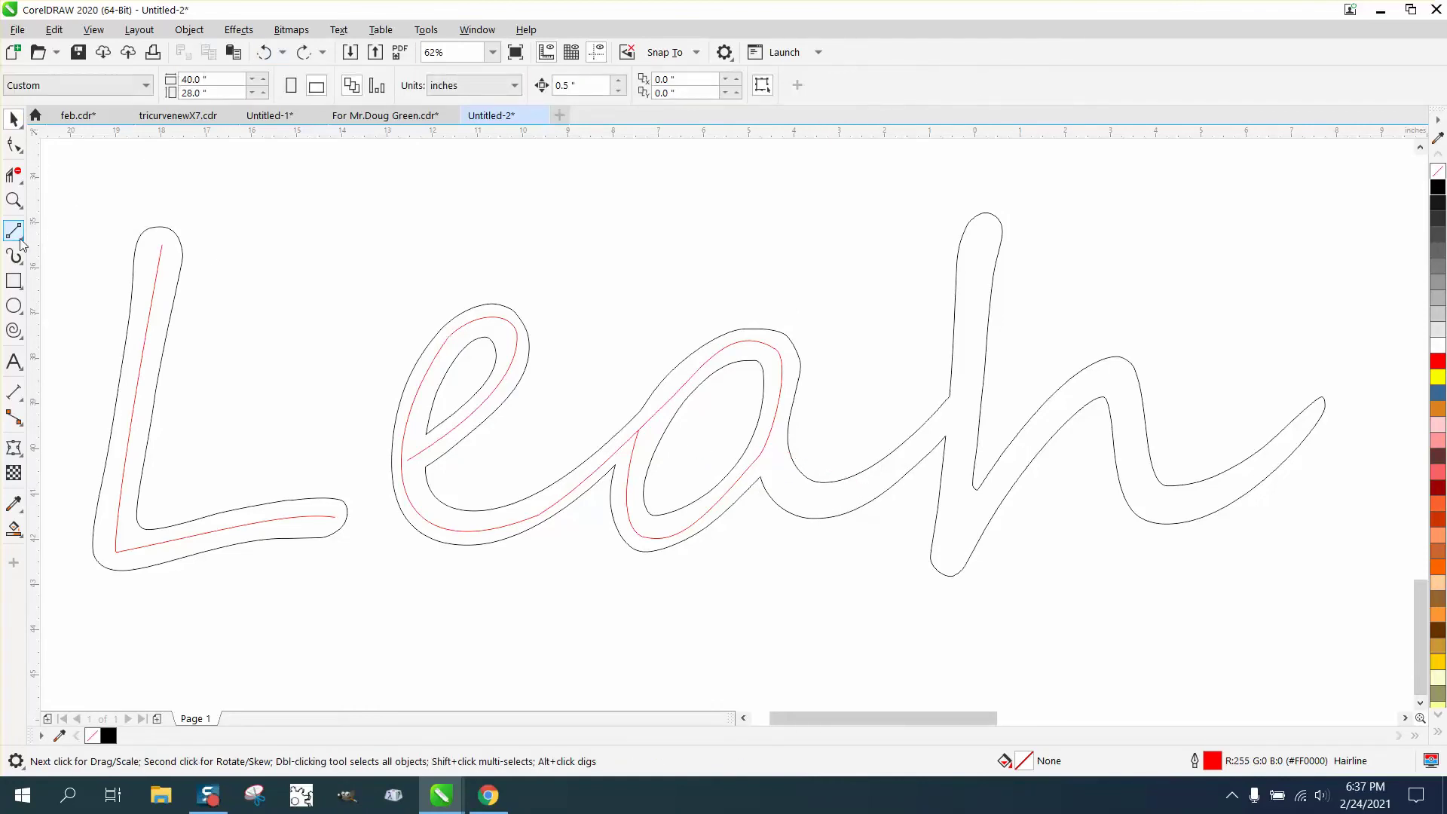
- Draw a three-point curve from the a's end toward the h
left_click(16, 256)
mouse_move(14, 230)
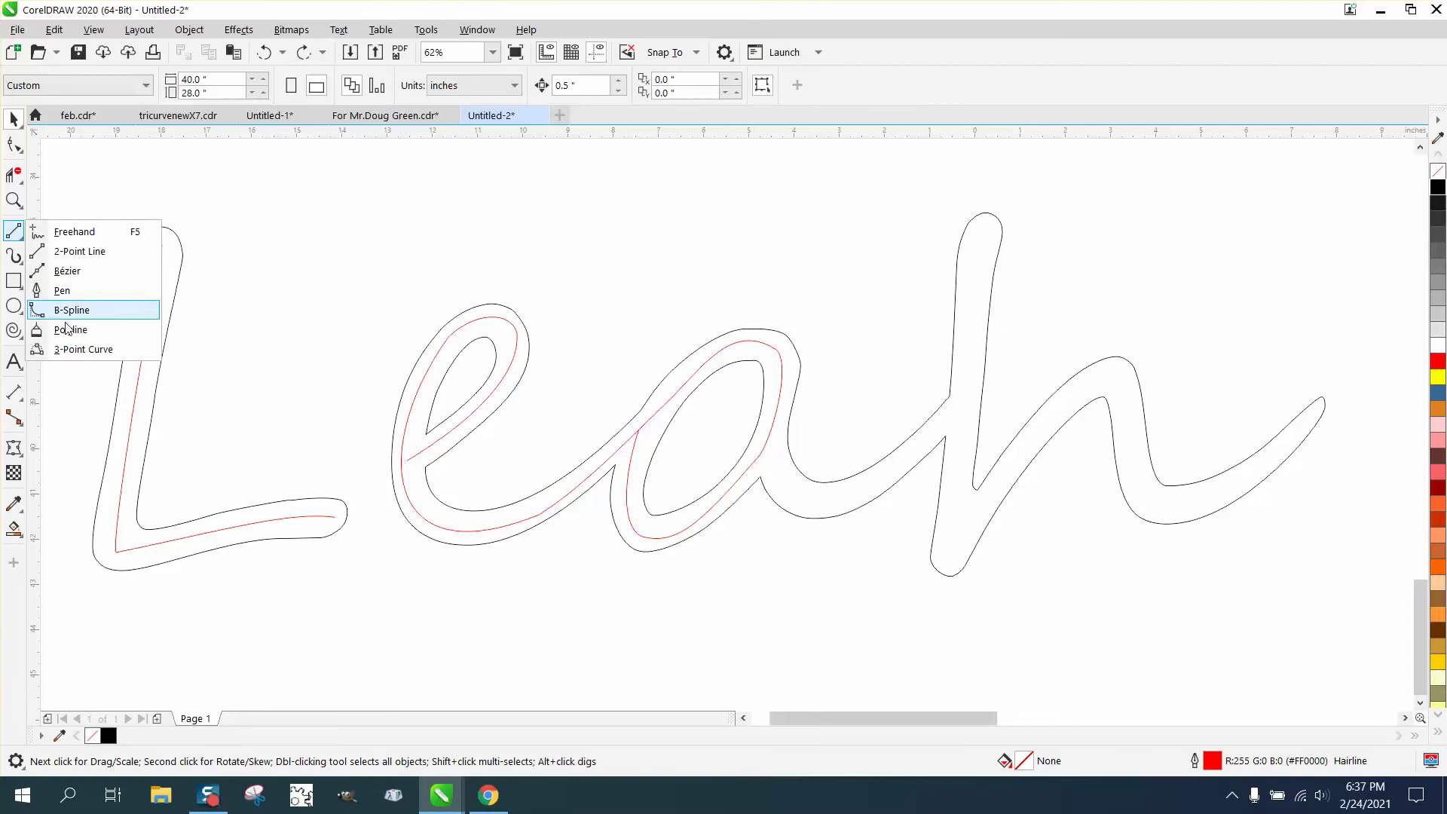
left_click(75, 346)
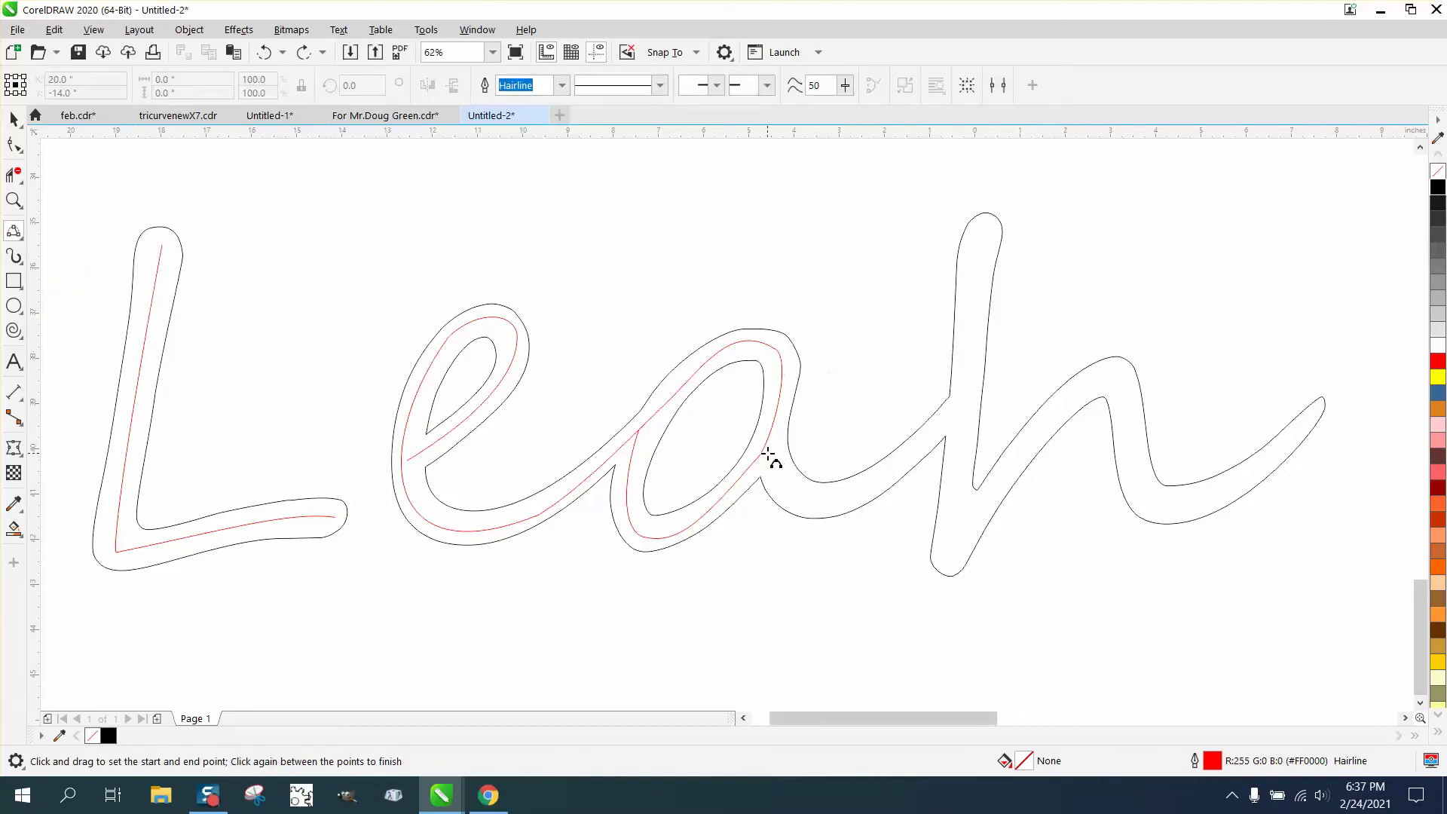
left_click_drag(763, 449, 960, 413)
left_click(813, 503)
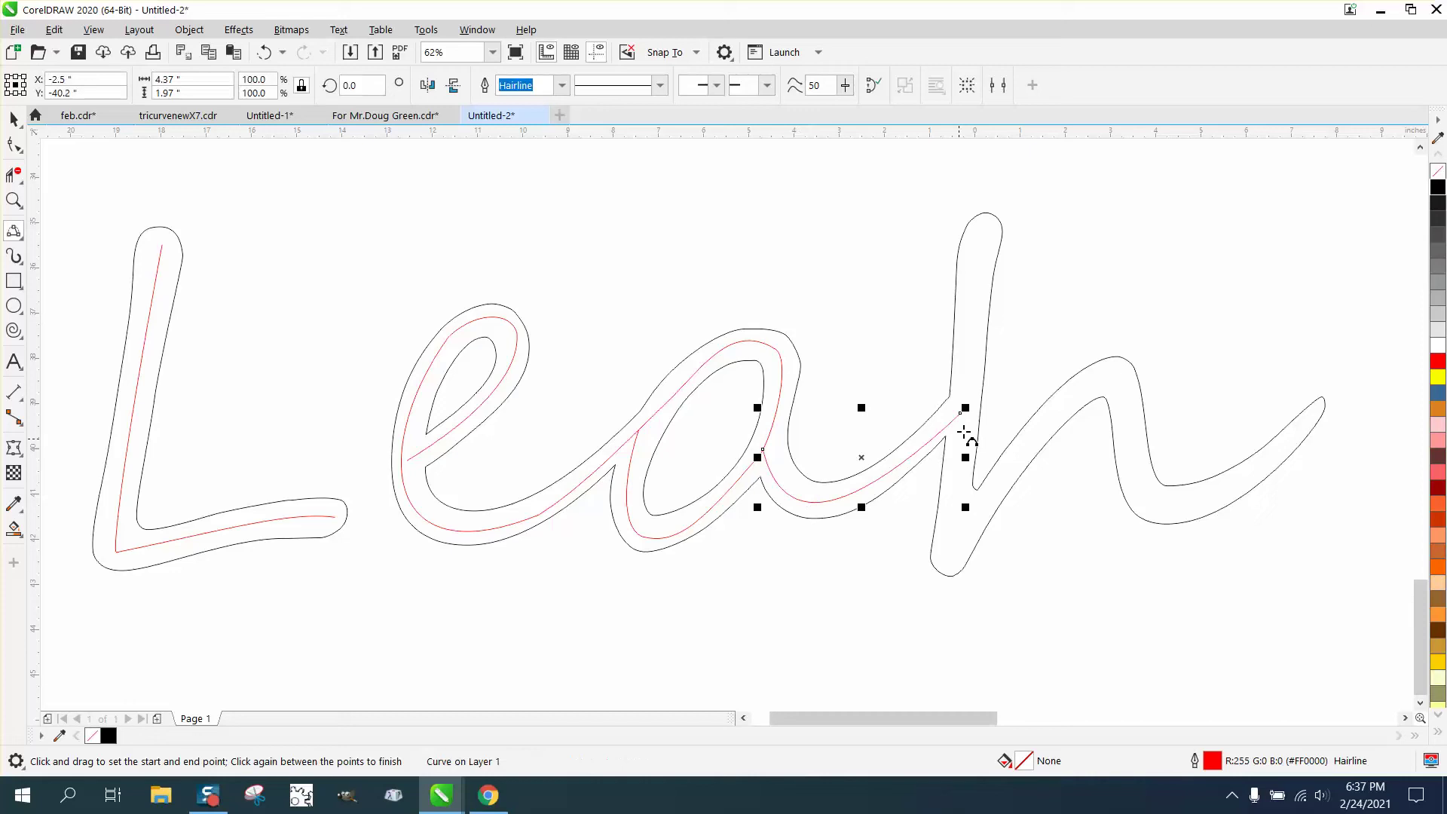
- Trace the h with three-point curves down its stem, over the hump and out to its tip
mouse_move(982, 238)
left_mouse_down()
mouse_move(988, 299)
mouse_move(948, 559)
mouse_move(1114, 373)
mouse_move(1148, 515)
mouse_move(1188, 510)
mouse_move(1318, 410)
left_mouse_up()
left_click(948, 558)
left_click(1104, 387)
left_click(1149, 509)
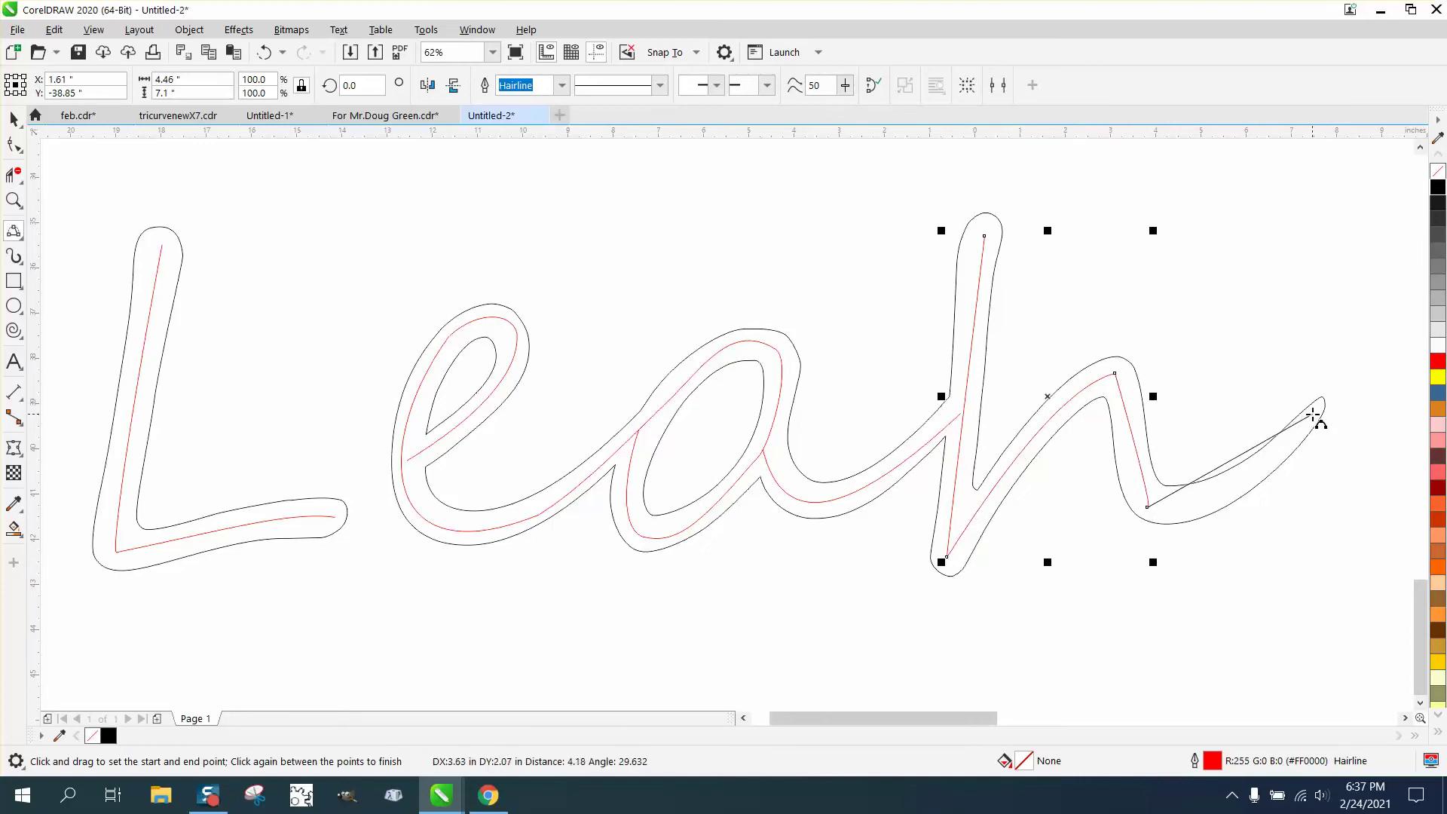
left_click(1237, 486)
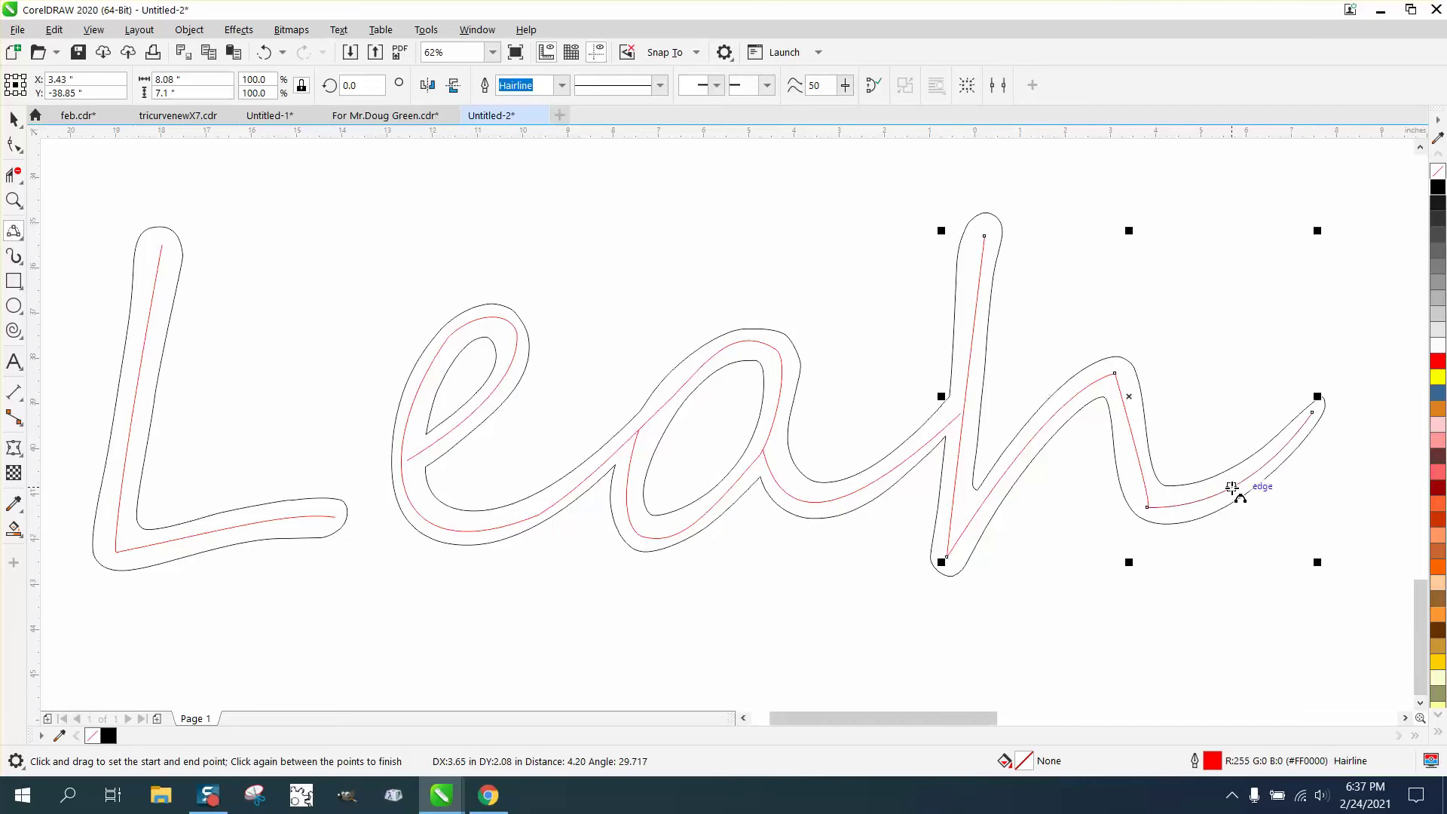
left_click(14, 199)
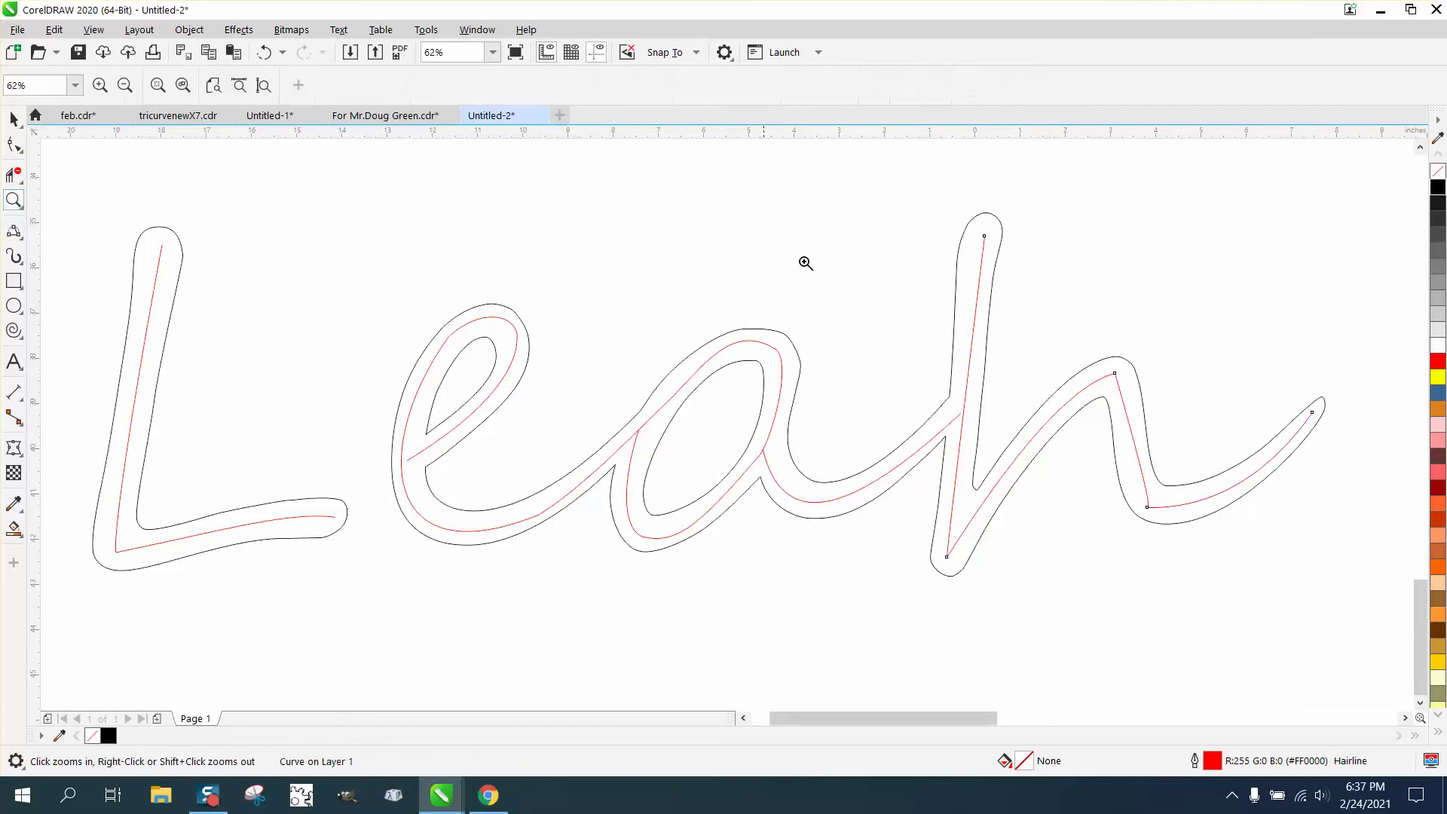
- Bend the h centerline to follow its arch and curve the straight segment along the stroke
left_click_drag(874, 192, 1153, 305)
left_click(14, 143)
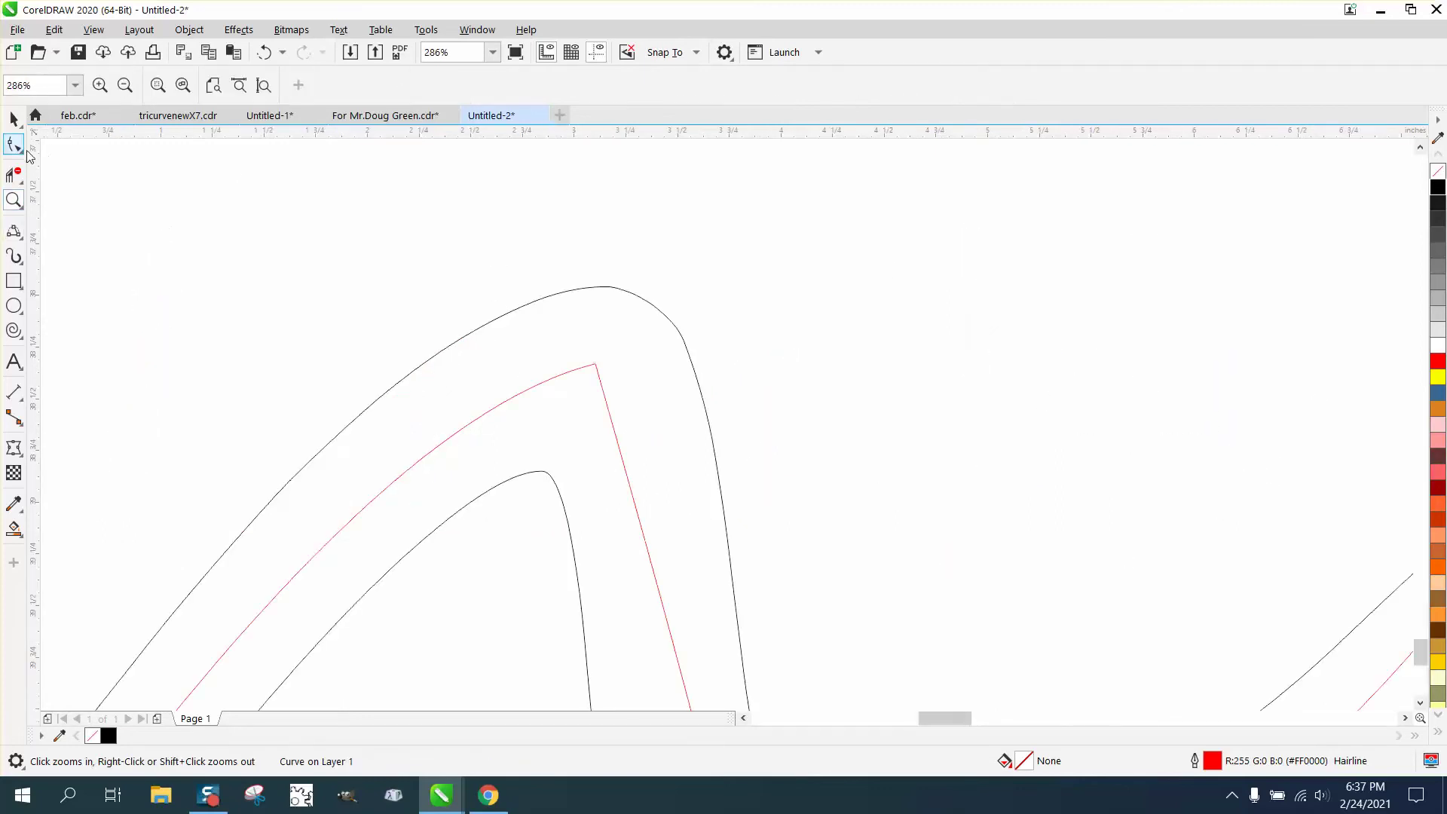
left_click(595, 364)
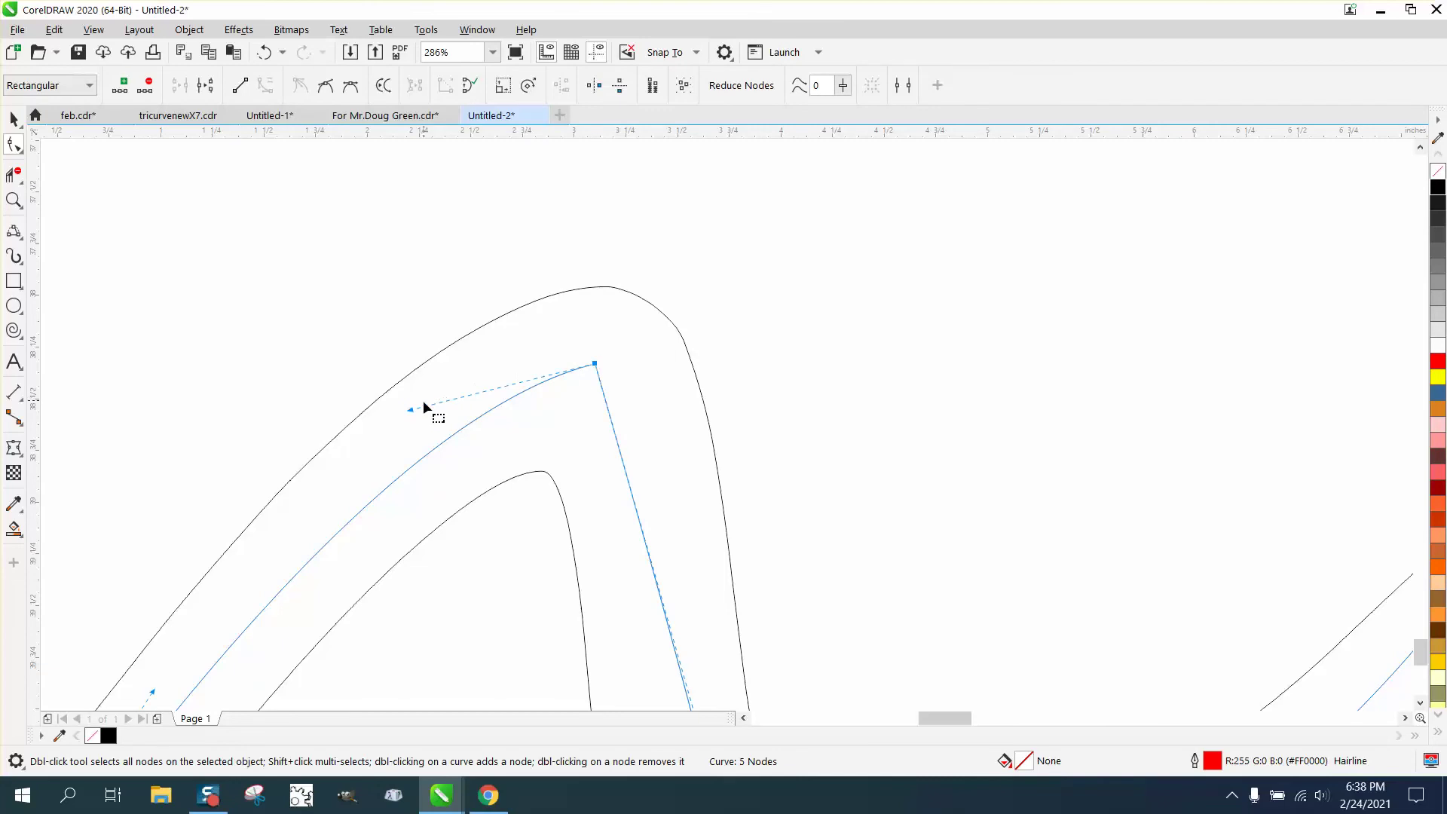
left_click_drag(412, 408, 435, 341)
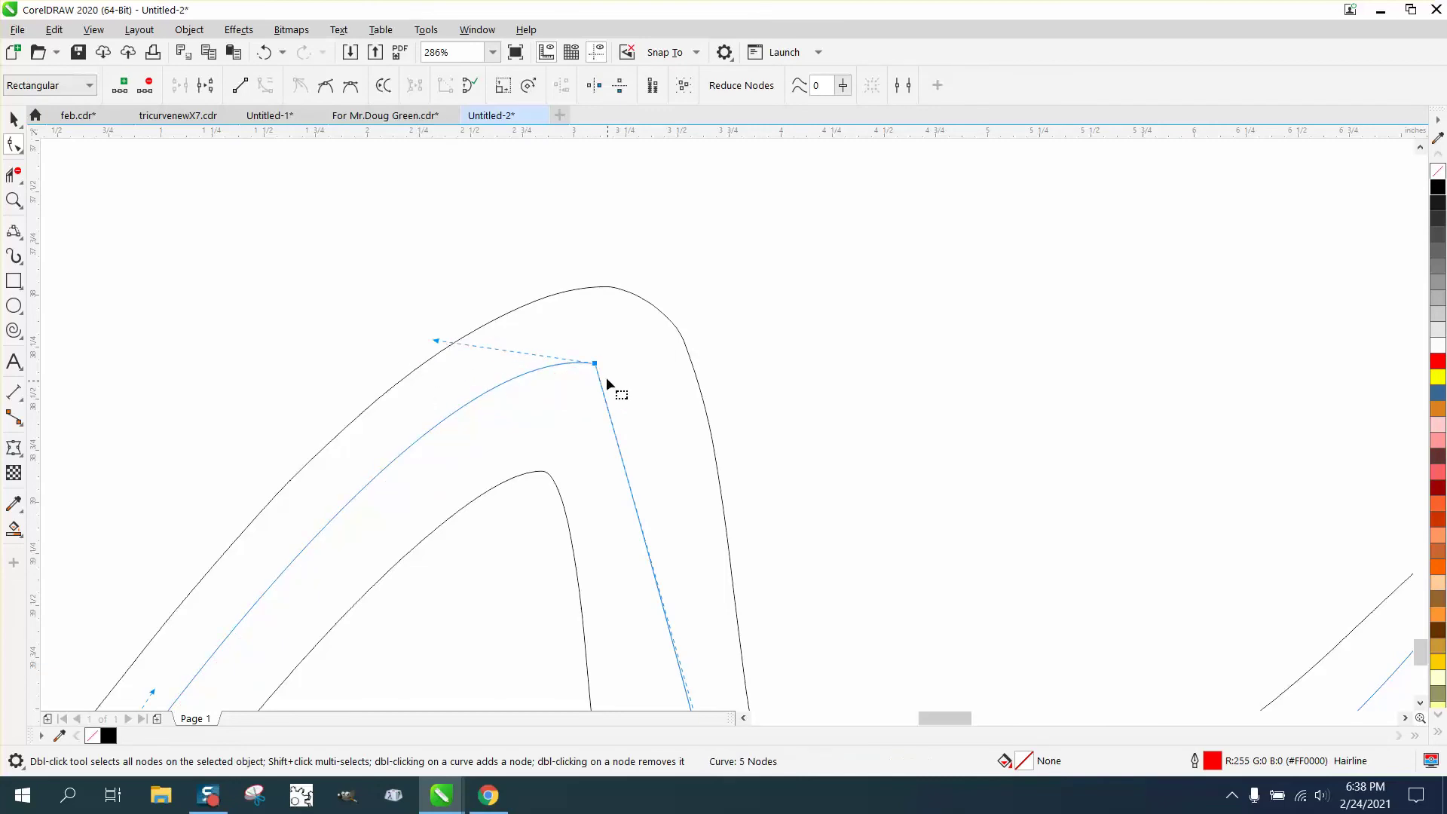
scroll(606, 377, "down", 3)
left_click_drag(678, 598, 646, 369)
scroll(655, 497, "down", 2)
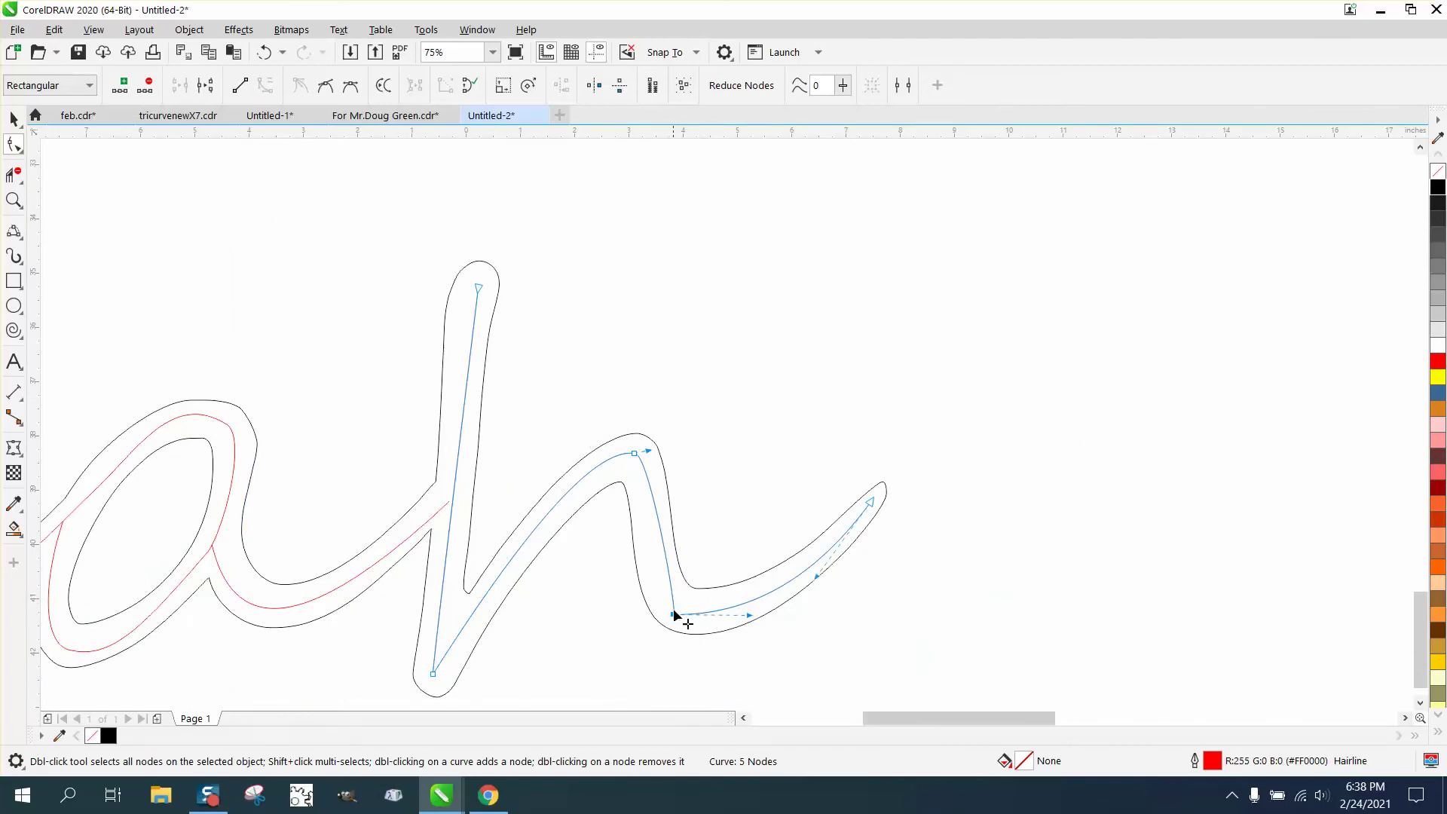
left_click_drag(674, 614, 666, 611)
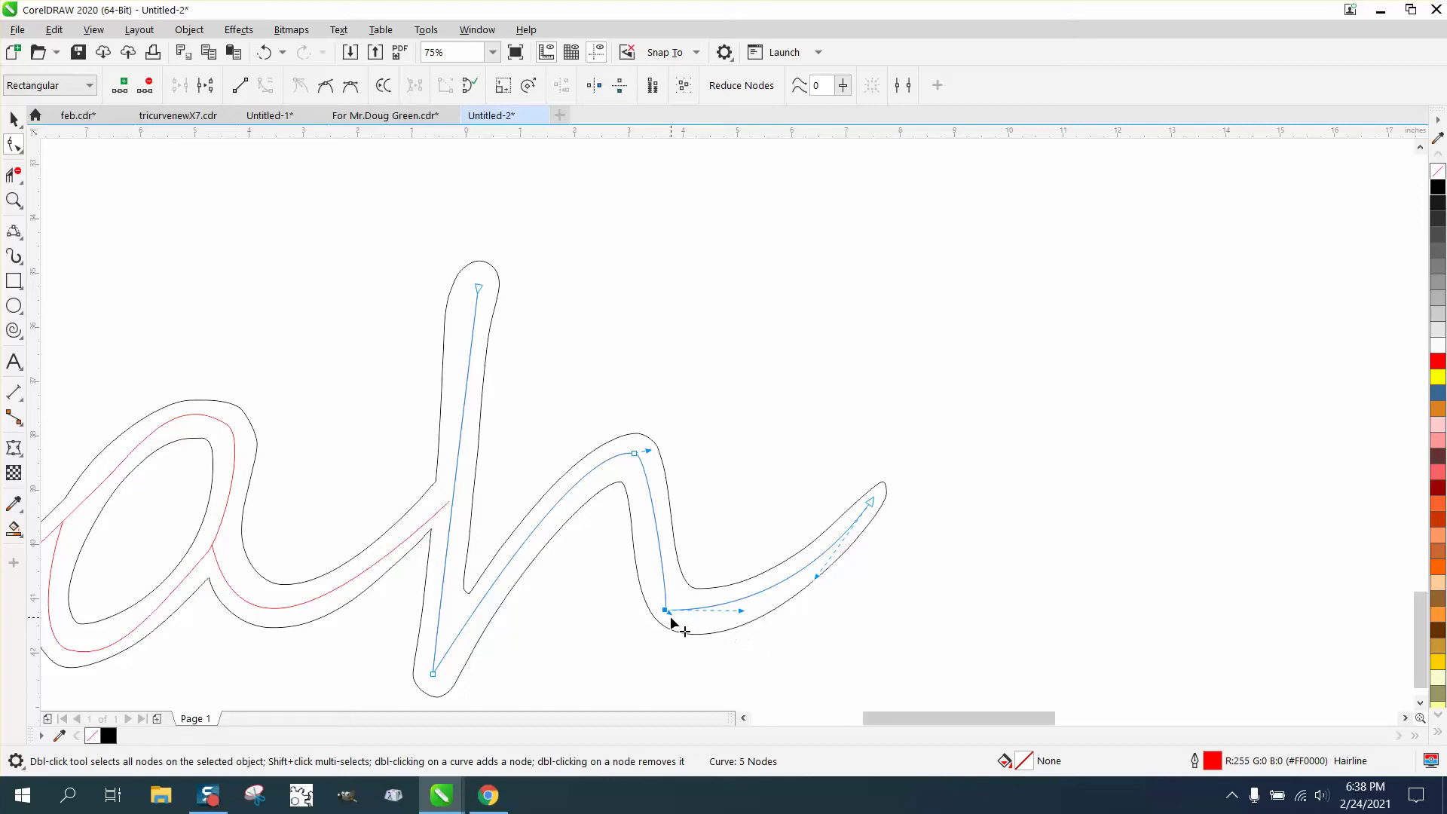
- Round the sharp corner at the bottom of the h into a smooth curve leading into the tail
key("z")
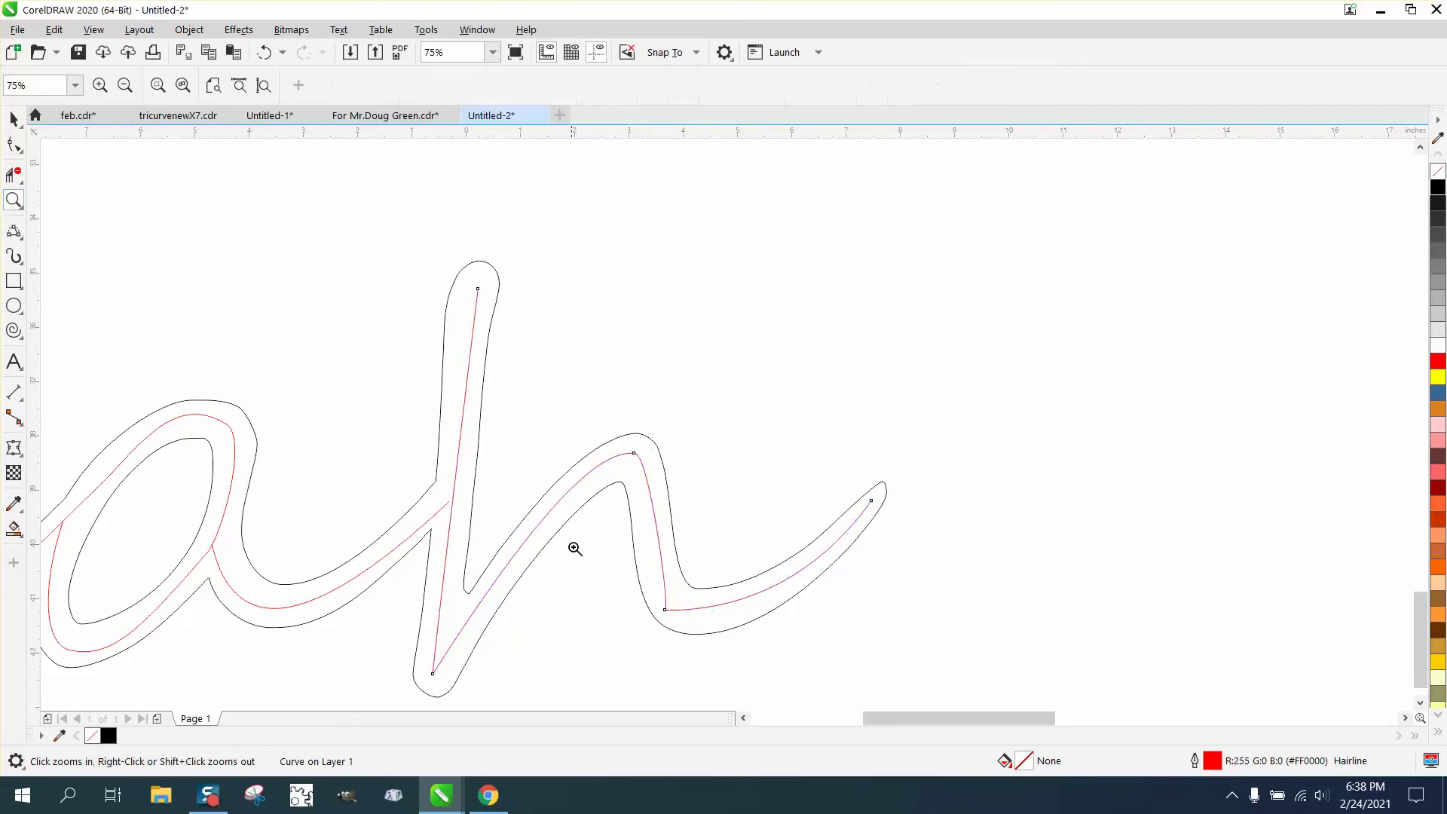
left_click_drag(575, 549, 846, 683)
left_click(13, 144)
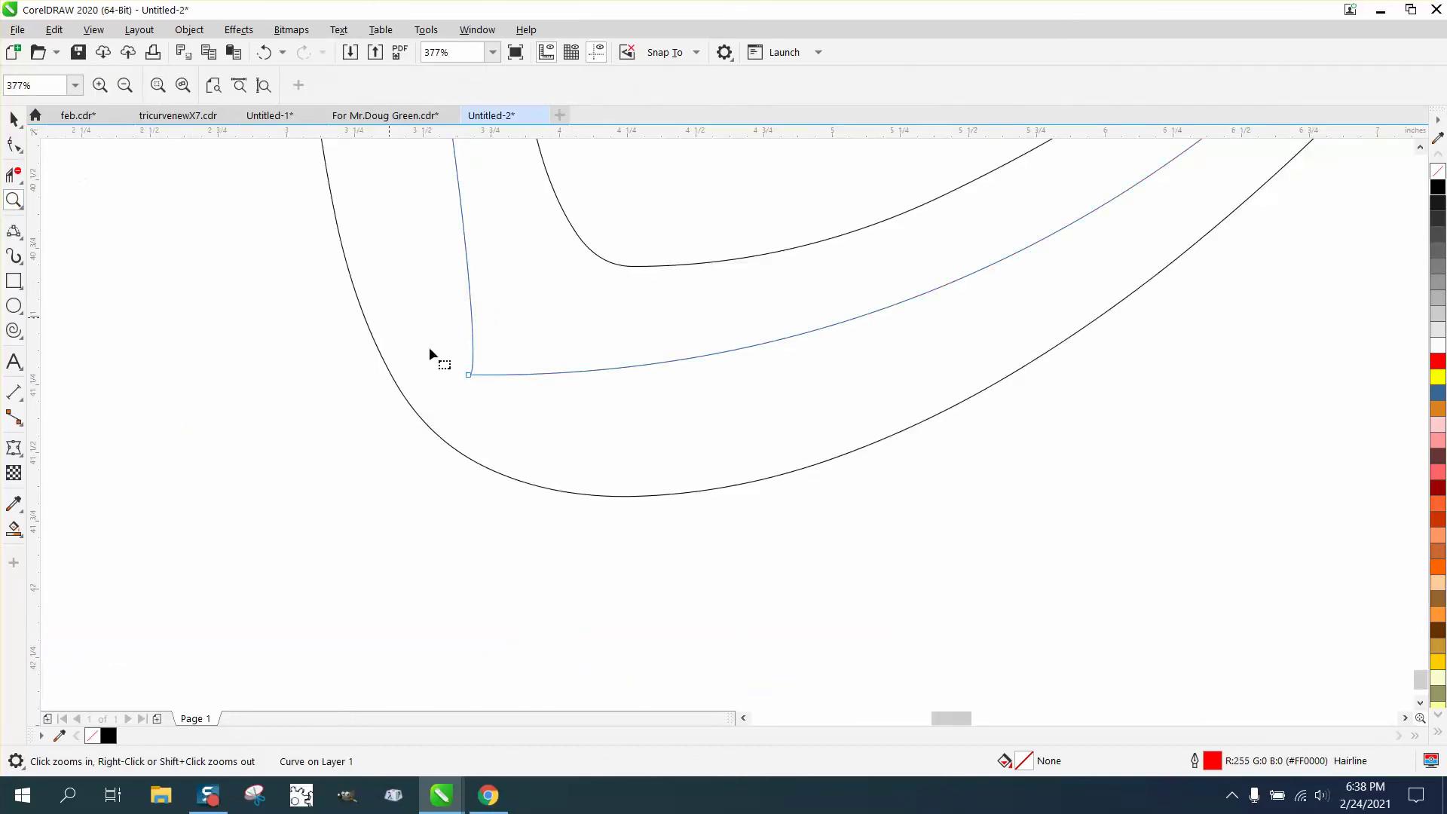
left_click(467, 374)
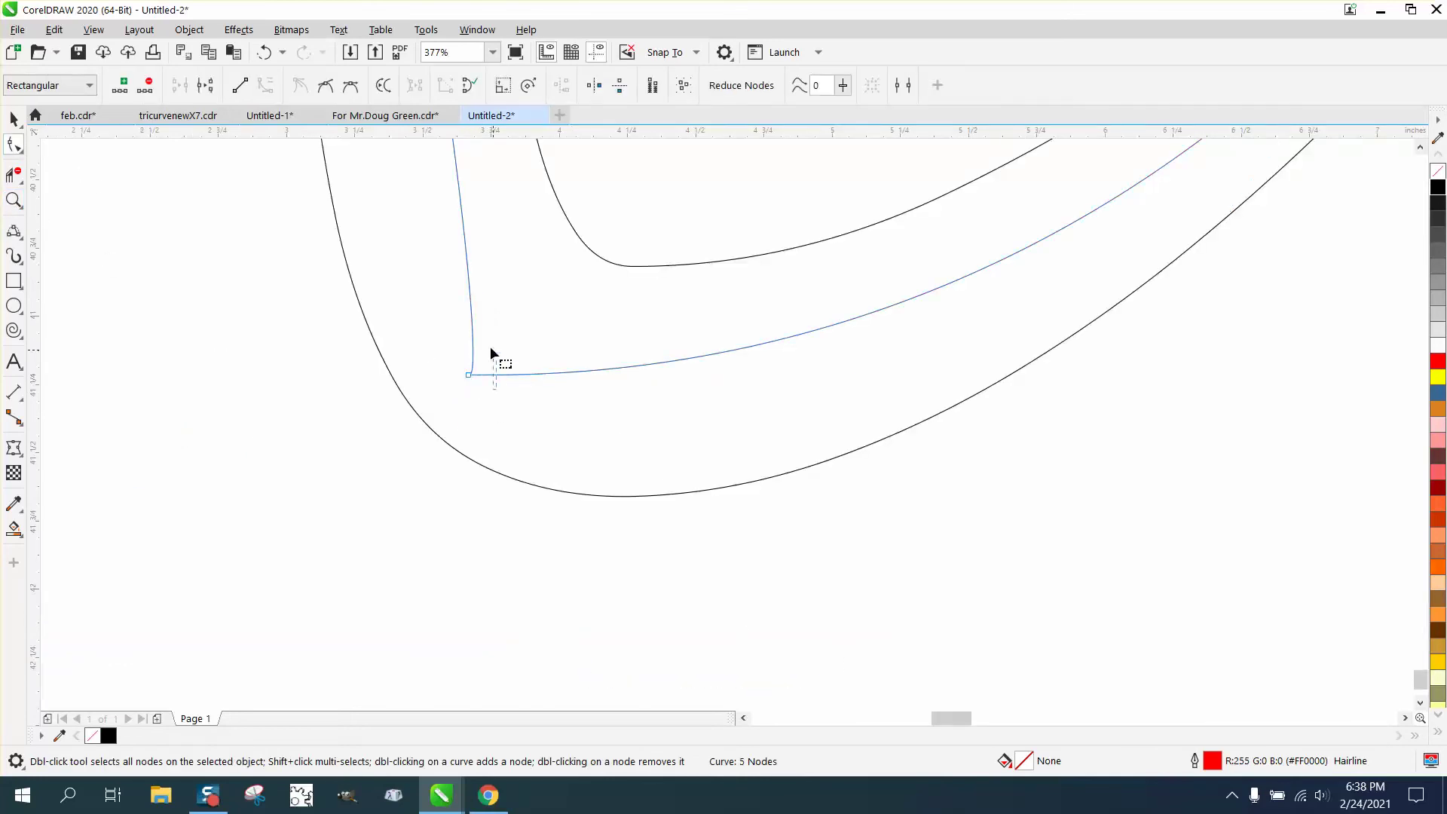
left_click(468, 374)
left_click_drag(507, 404, 398, 397)
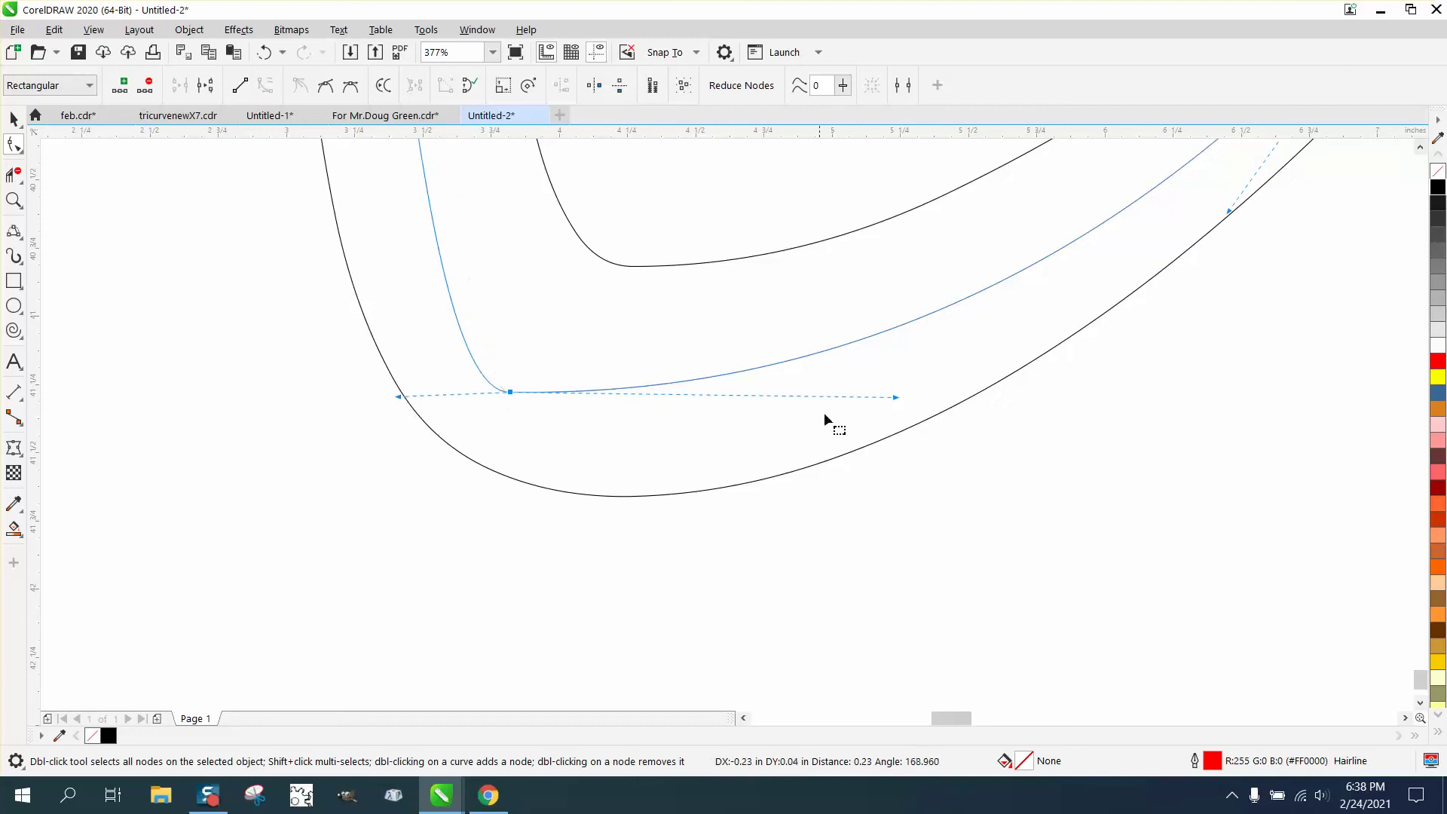
left_click_drag(896, 397, 897, 377)
scroll(868, 376, "down", 2)
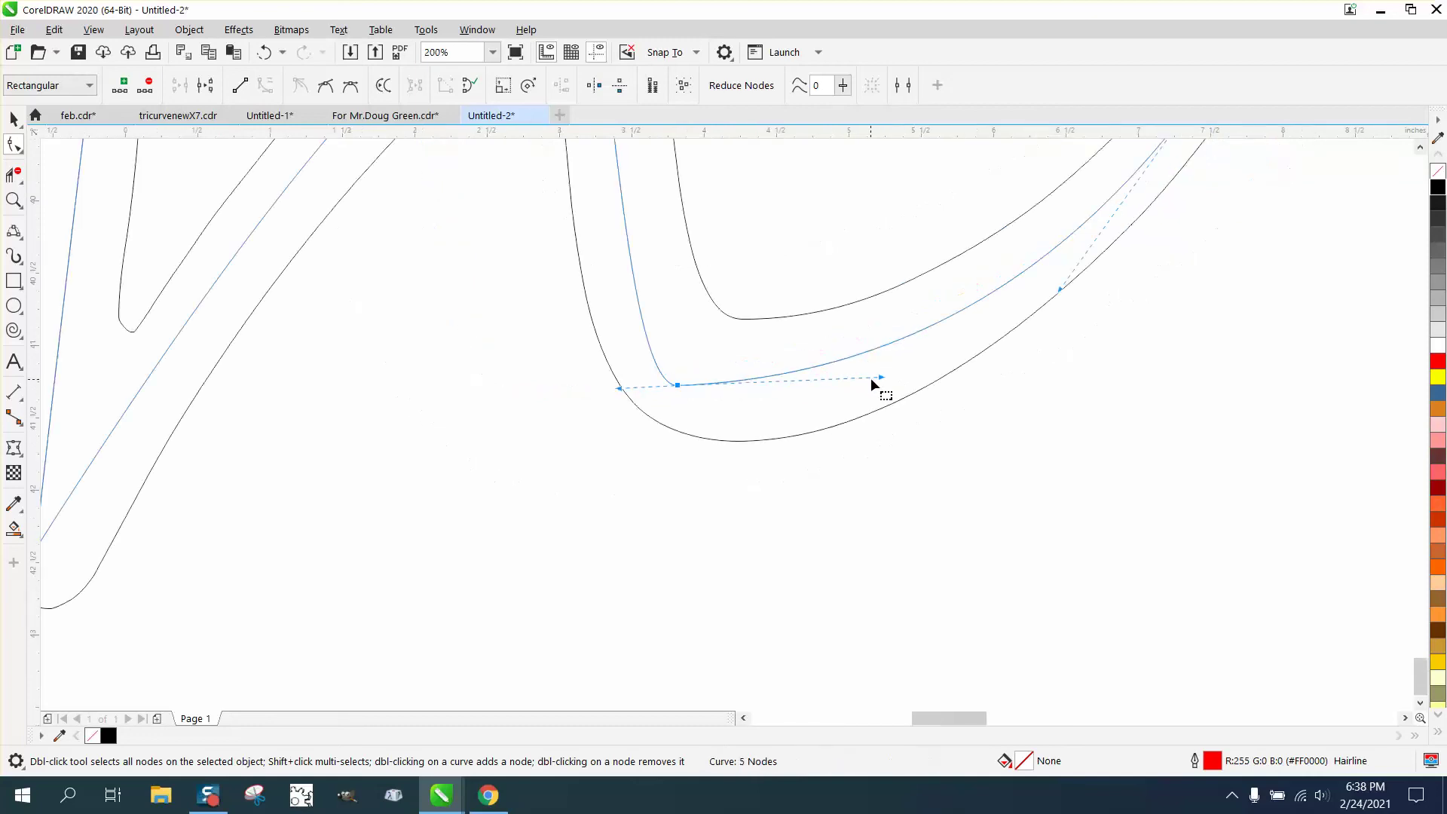
scroll(871, 385, "down", 1)
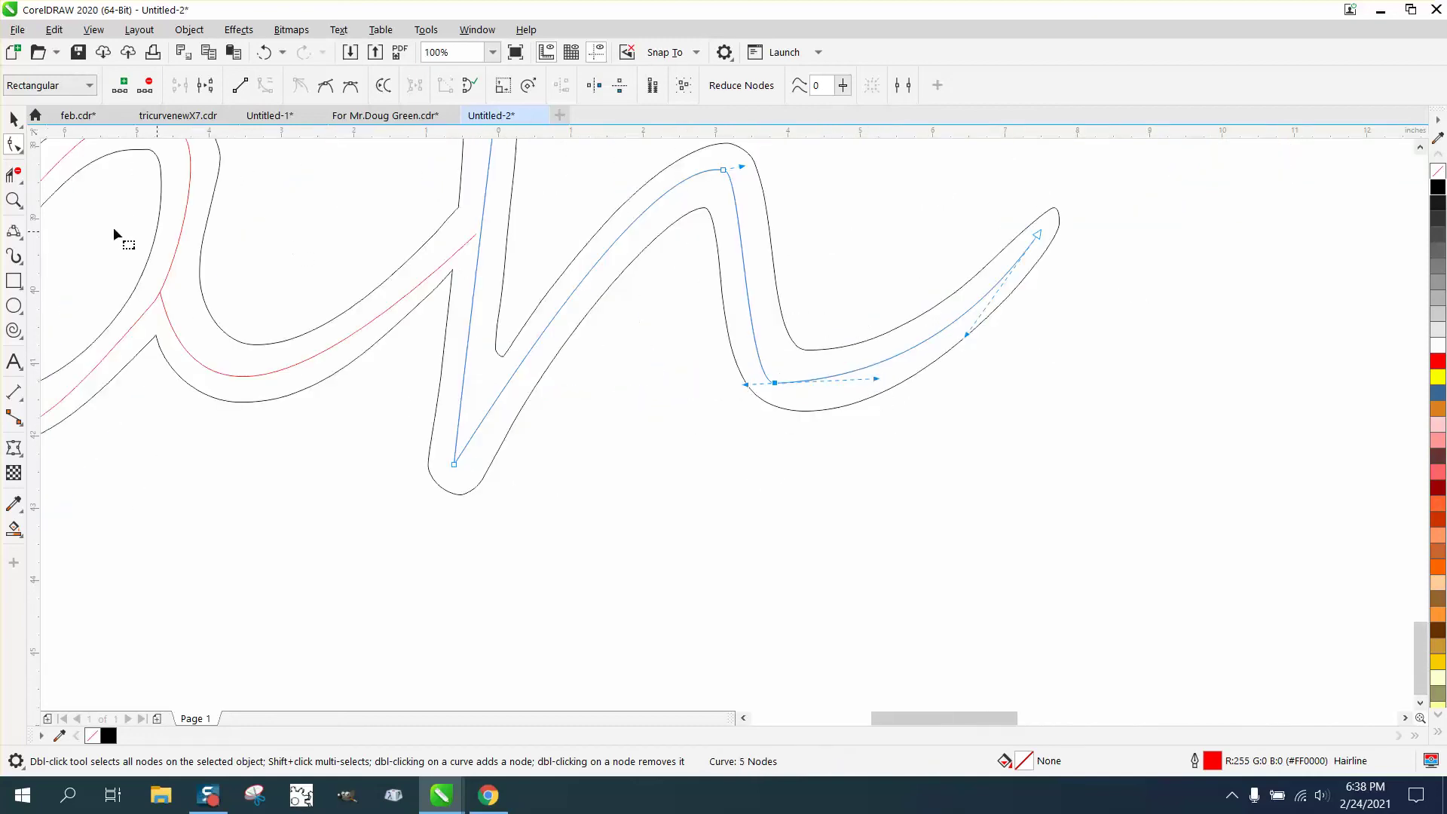
- Drag the short curve's loose end node across the red h stroke
left_click(14, 200)
left_click_drag(435, 211, 573, 273)
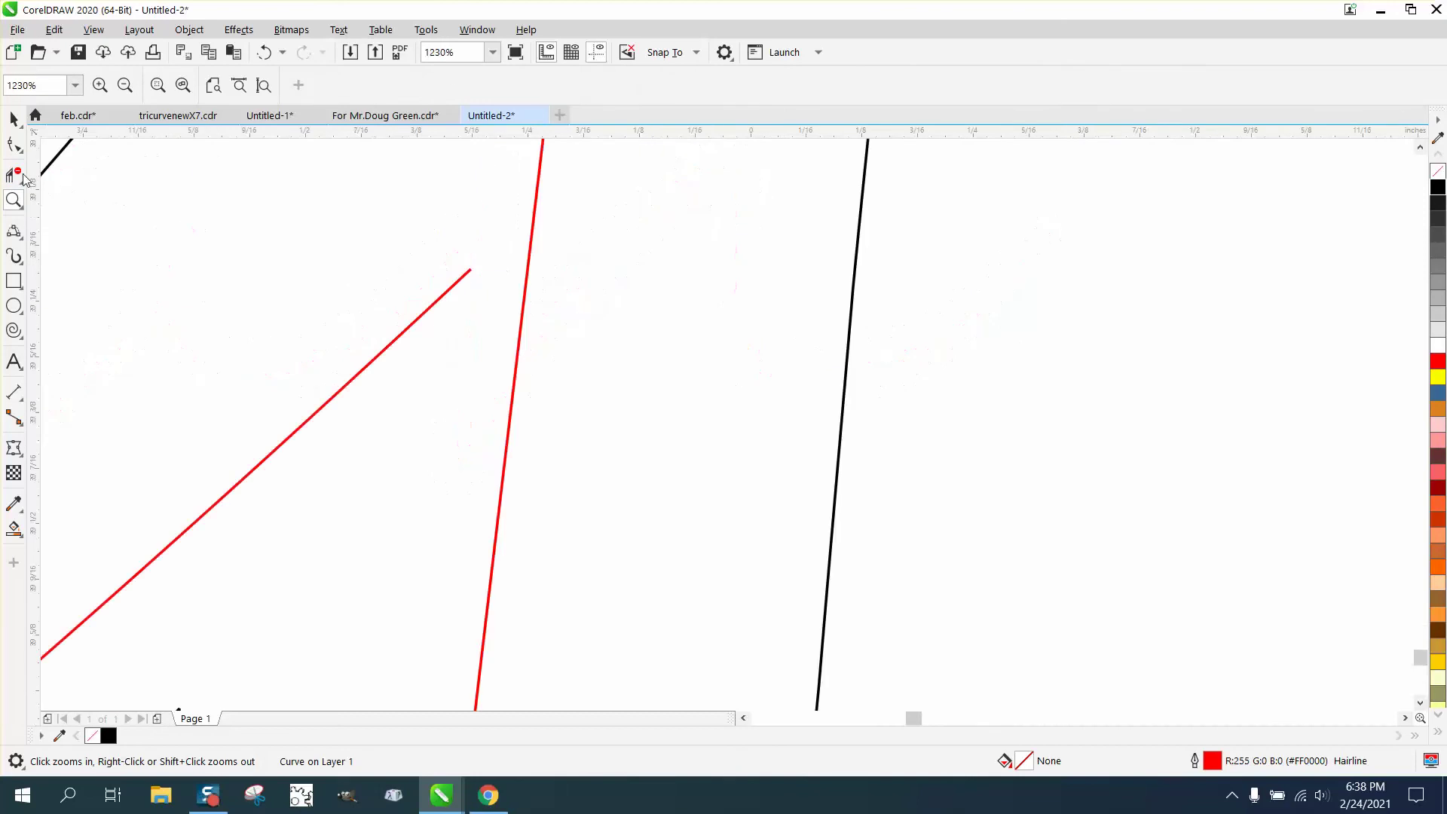
key("F10")
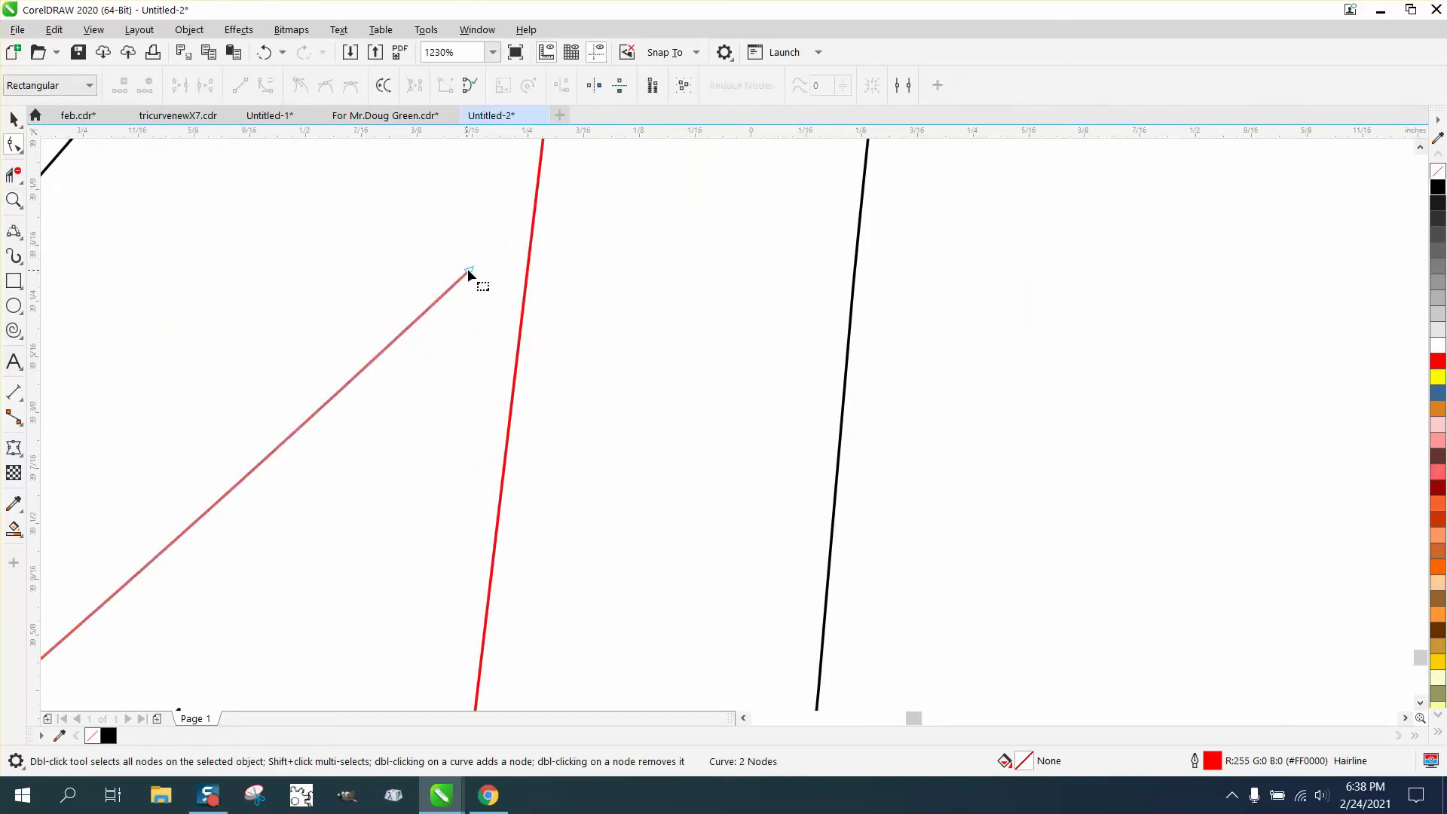
left_click_drag(467, 274, 544, 224)
left_click_drag(468, 273, 548, 209)
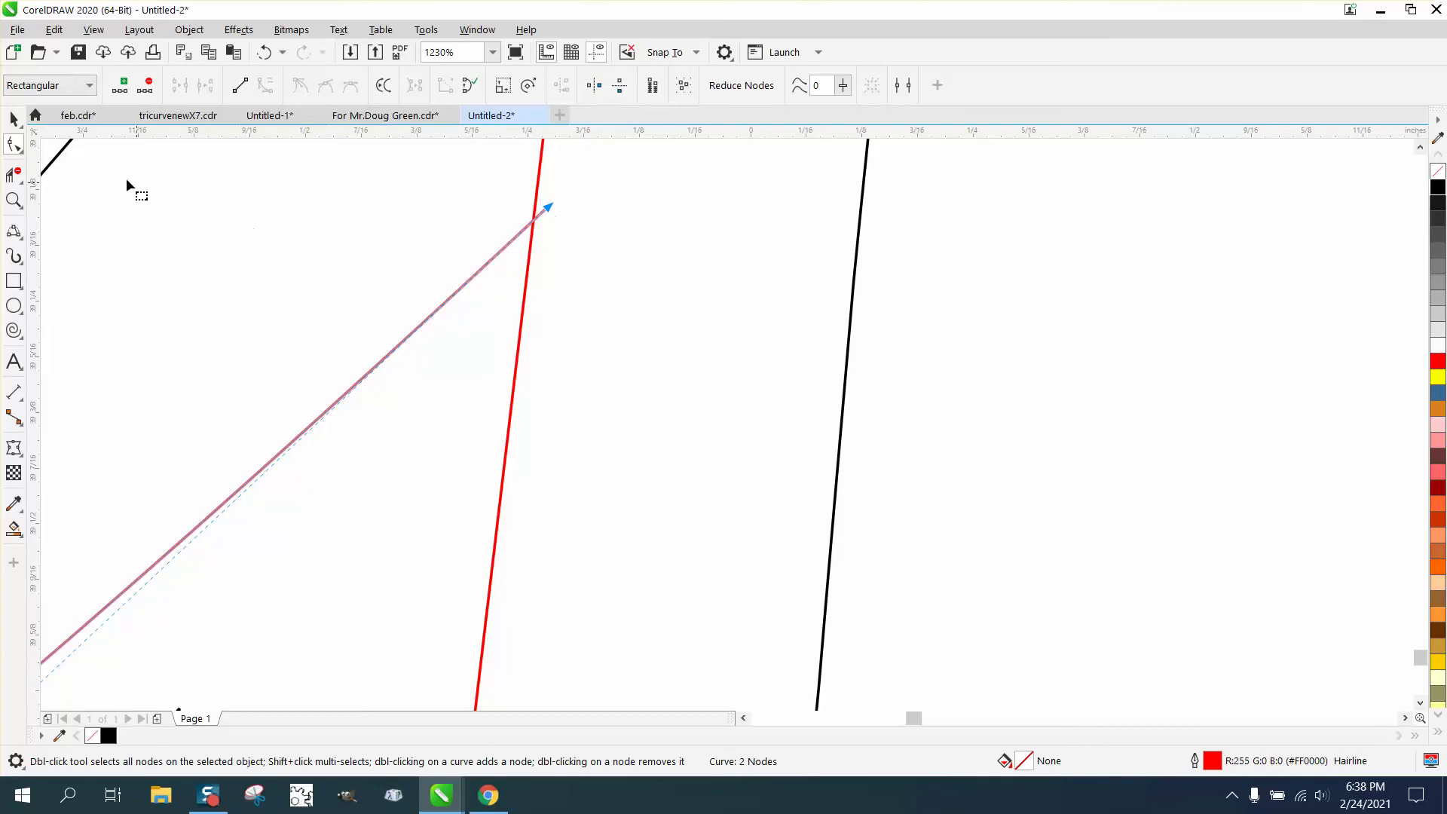
- Trim the red overhang past the intersection with Virtual Segment Delete
left_click(13, 175)
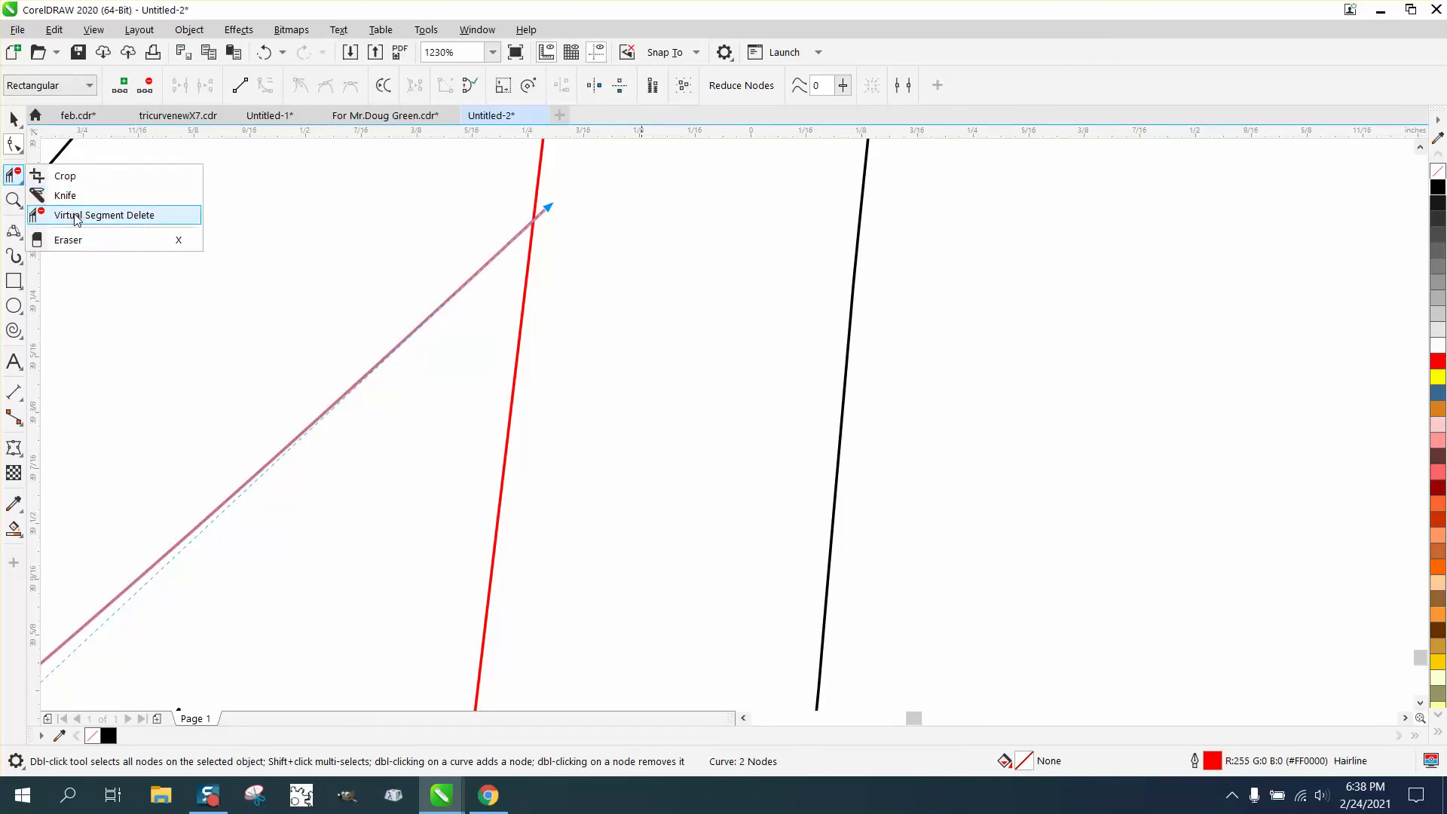
left_click(75, 215)
left_click(546, 206)
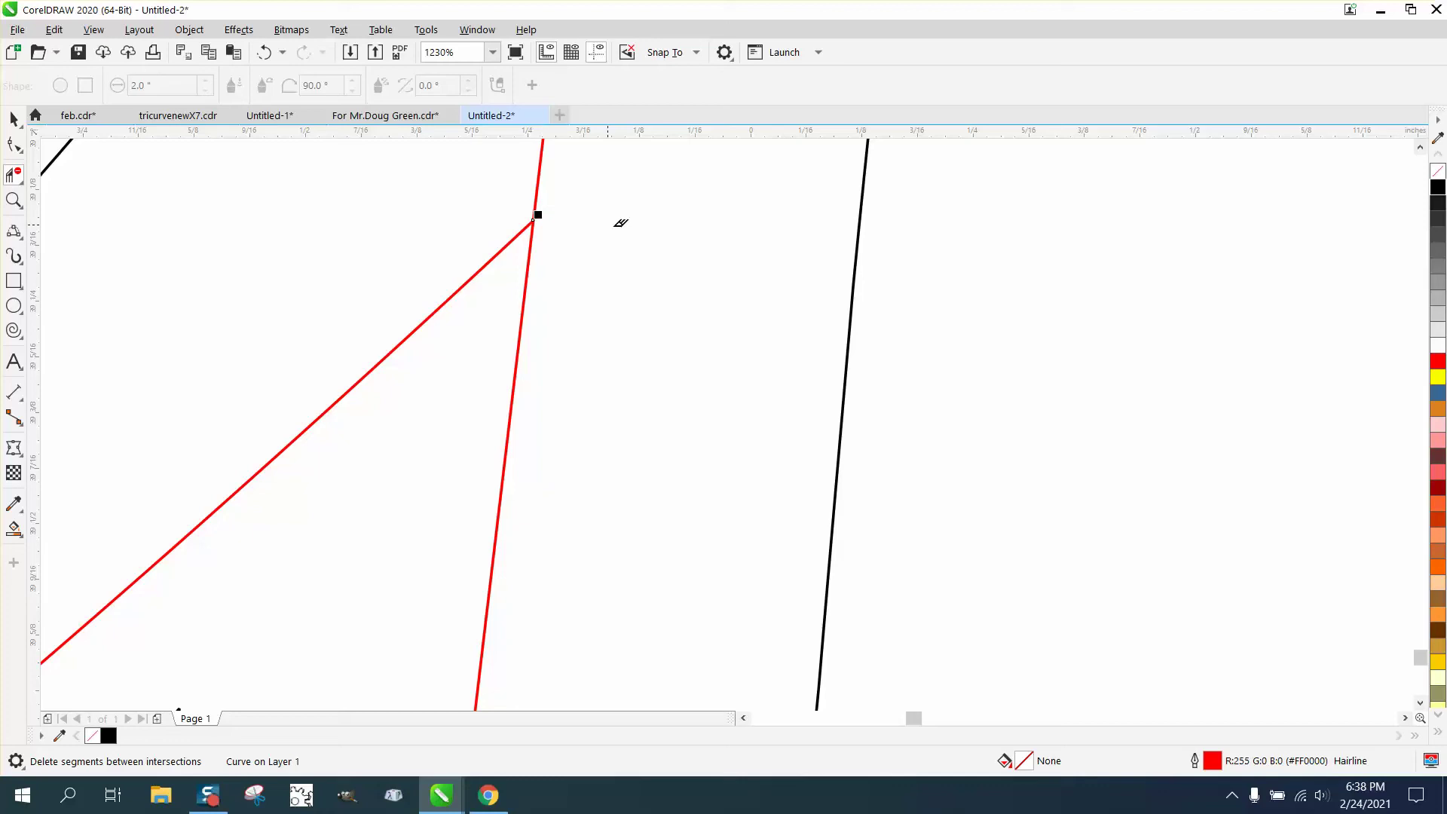
scroll(580, 217, "down", 4)
scroll(577, 215, "down", 2)
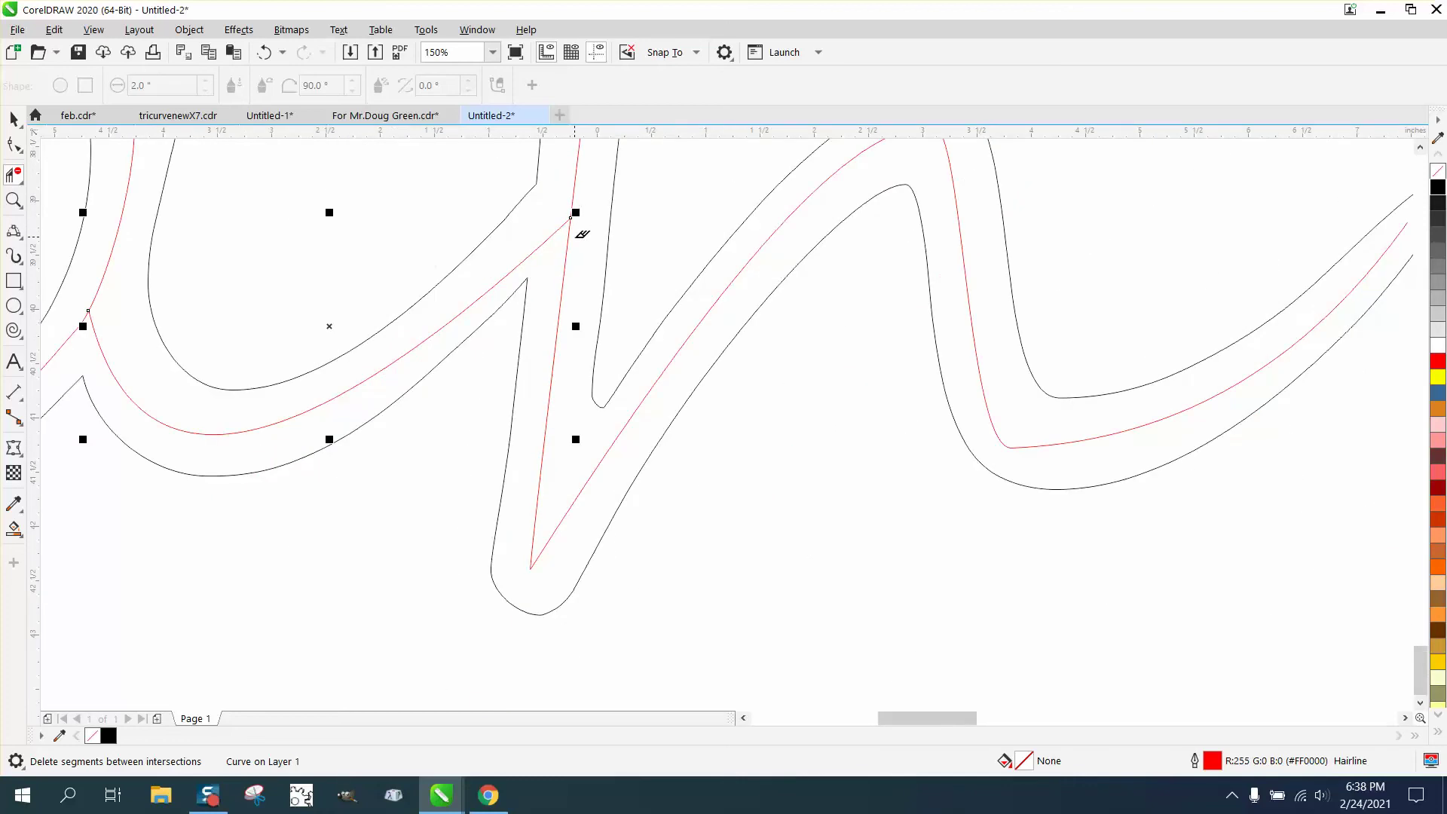
scroll(511, 257, "down", 3)
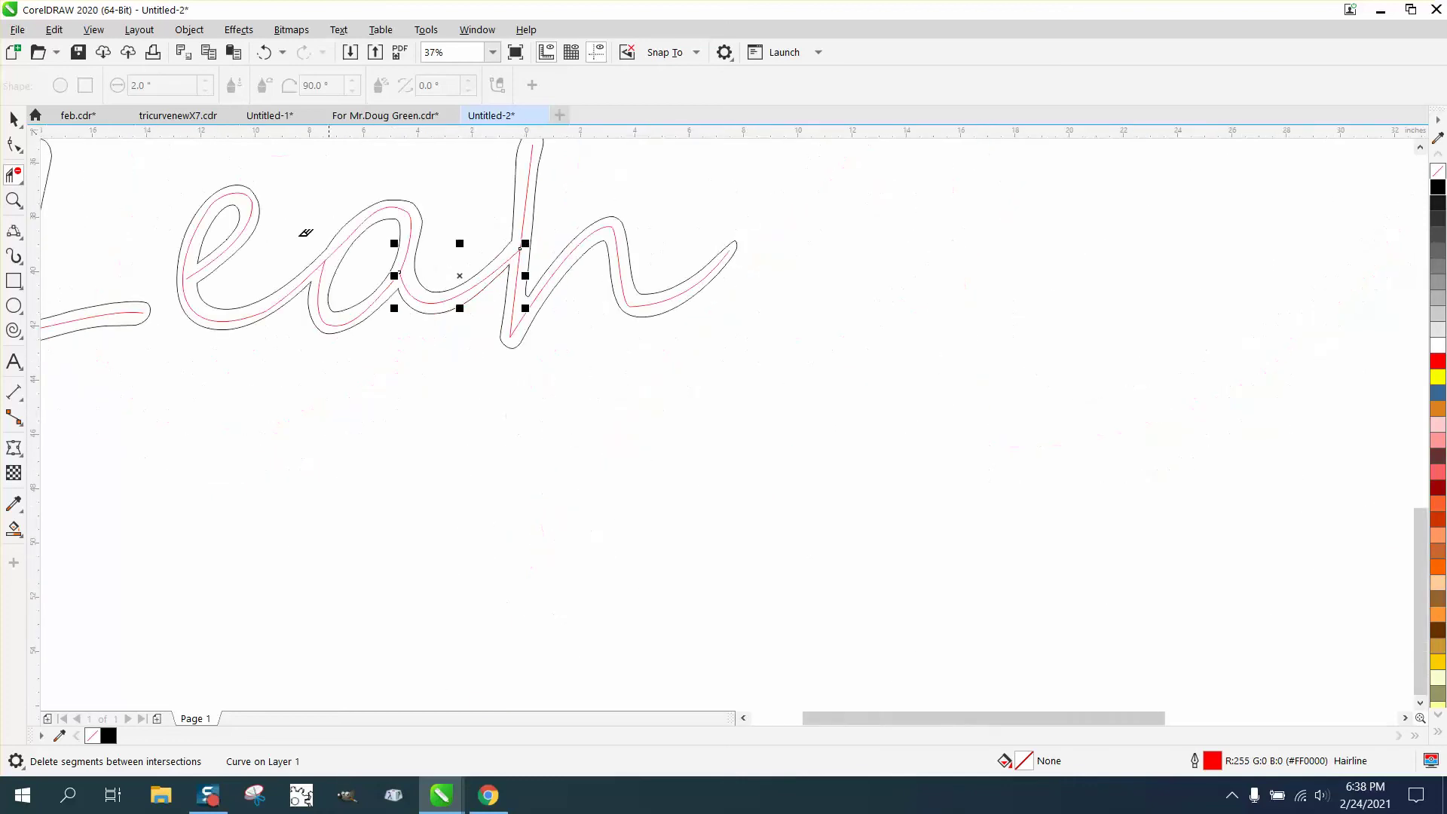
left_click(14, 118)
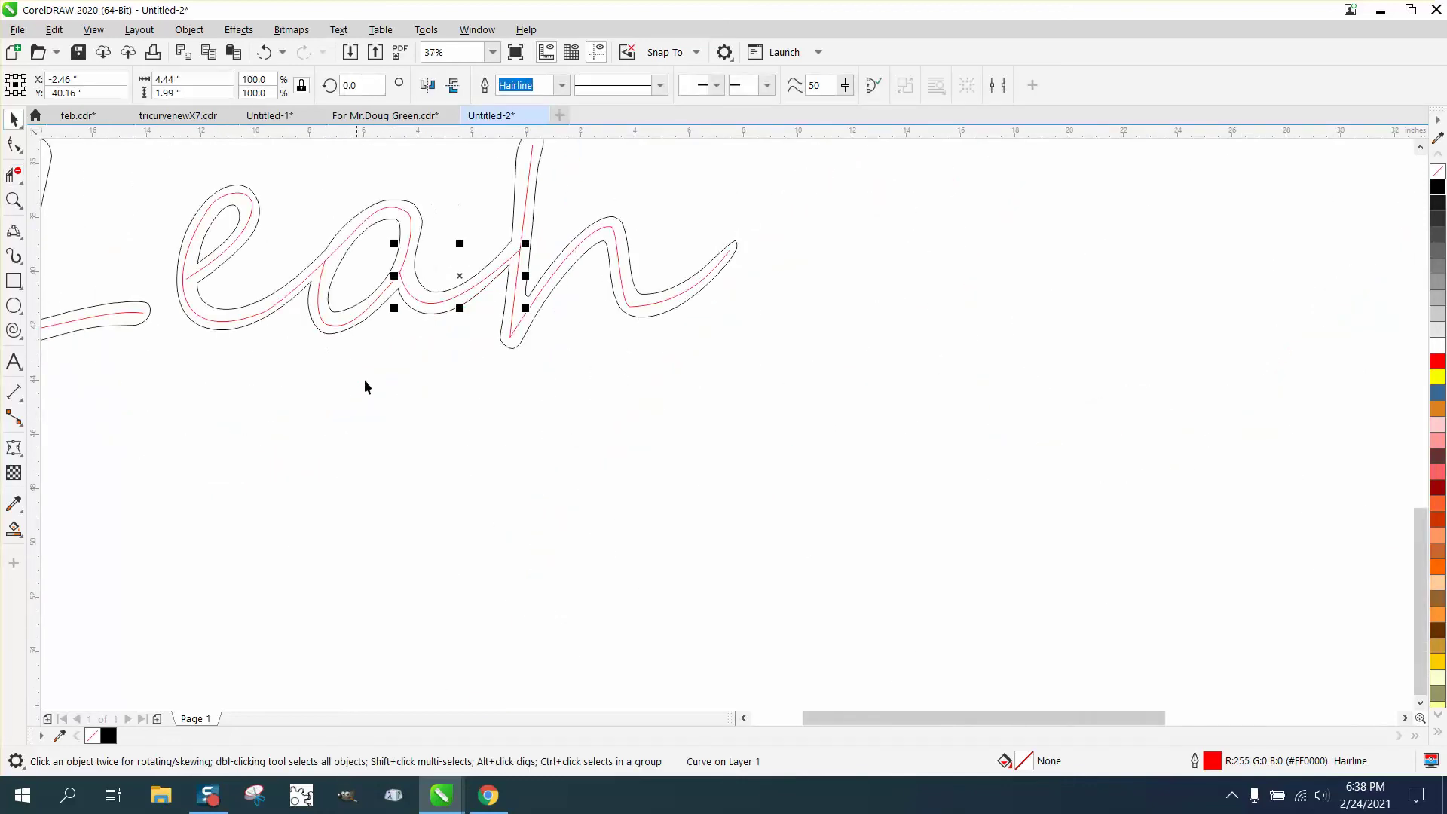
- Drag and arrow-nudge the black Leah outline right, clear of the red centerline Leah
scroll(507, 407, "down", 2)
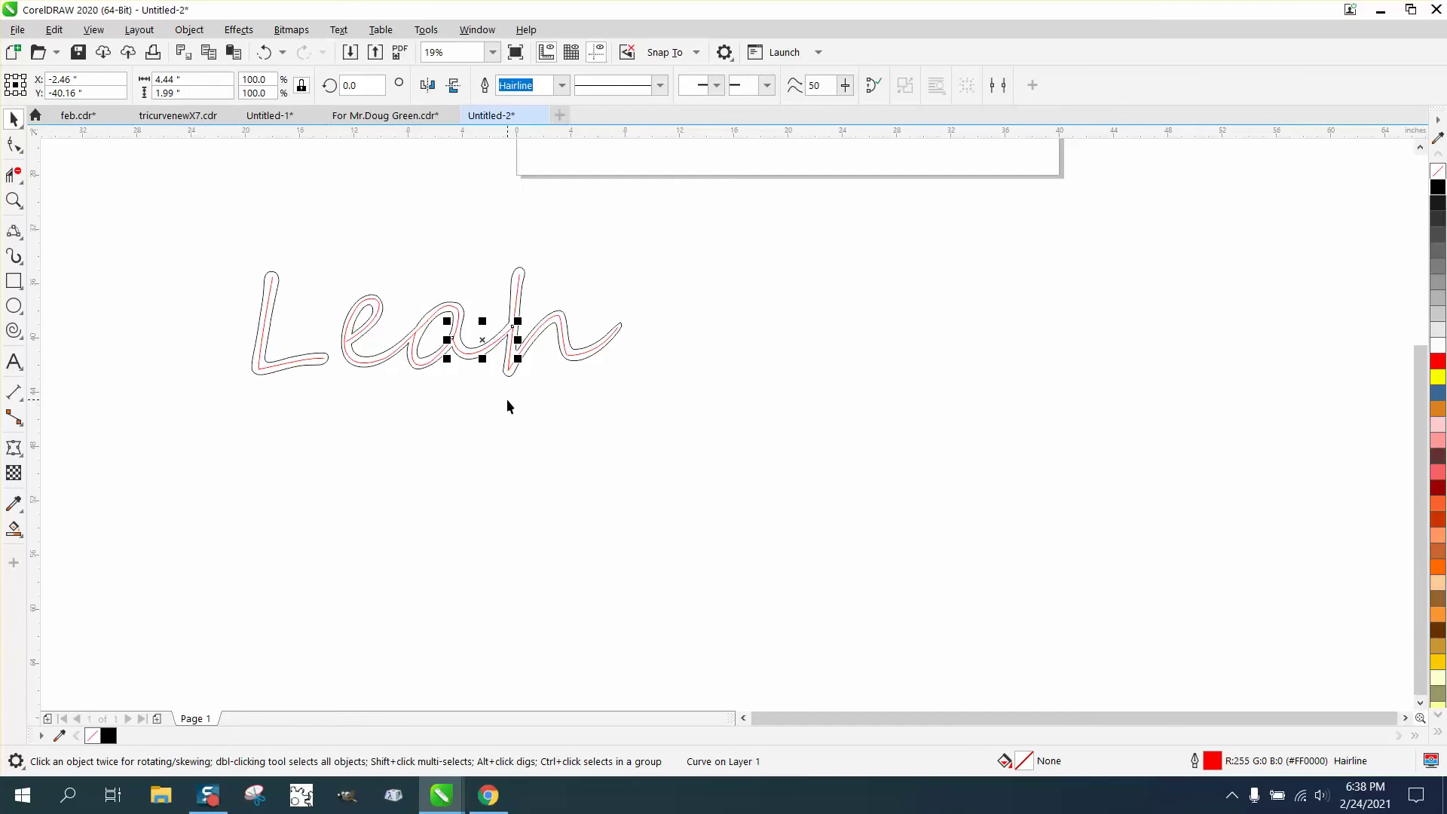
left_click(564, 314)
left_click_drag(565, 313, 572, 315)
key("Right")
key("Right")
key("Right")
key("Right")
key("Right")
key("Right")
key("Right")
key("Right")
key("Right")
key("Right")
key("Right")
key("Right")
key("Right")
key("Right")
key("Right")
key("Right")
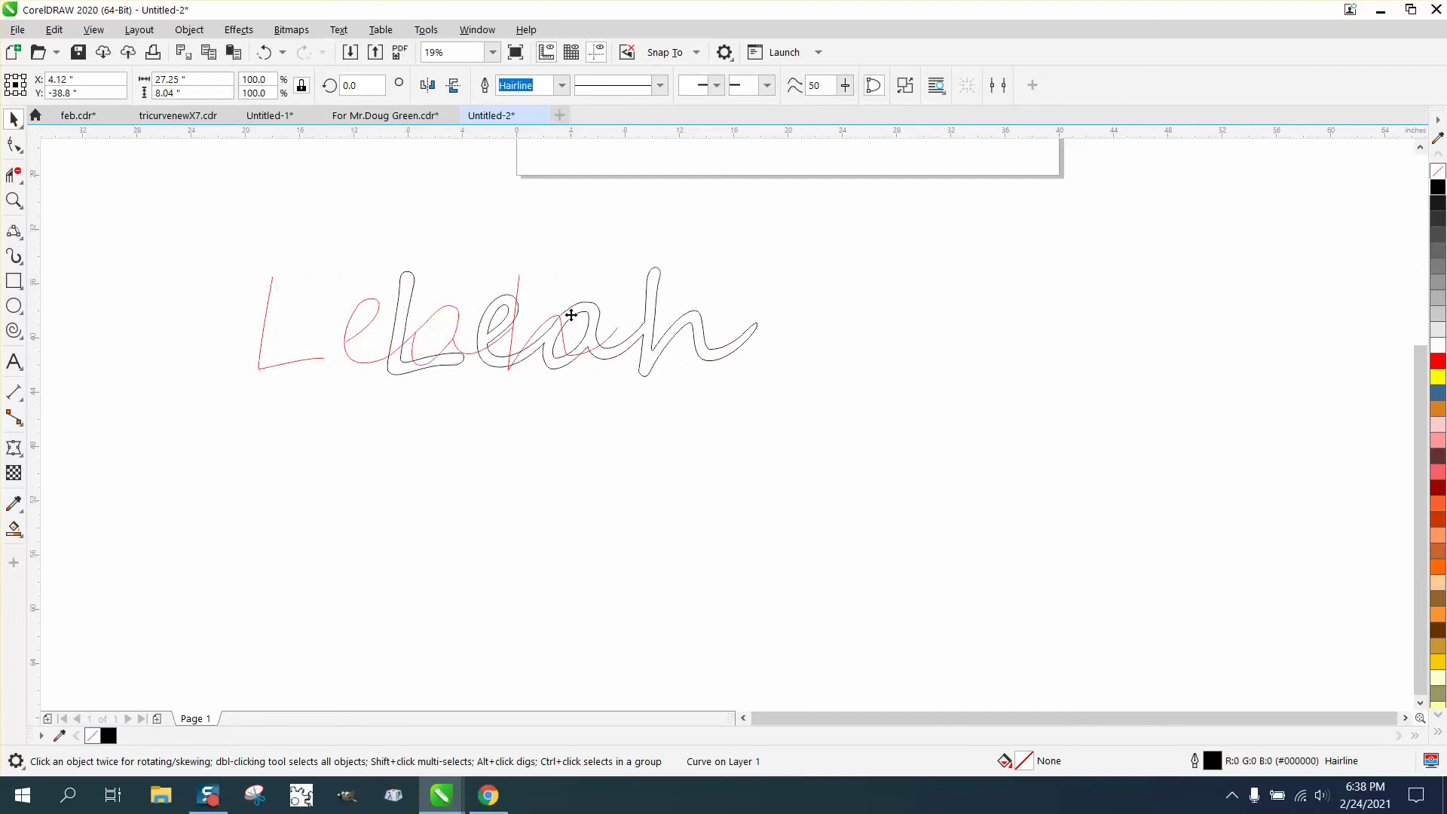
key("Right")
key("Right")
key("Right")
key("Right")
key("Right")
key("Right")
key("Right")
key("Right")
key("Right")
key("Right")
key("Right")
key("Right")
key("Right")
key("Right")
key("Right")
key("Right")
key("Right")
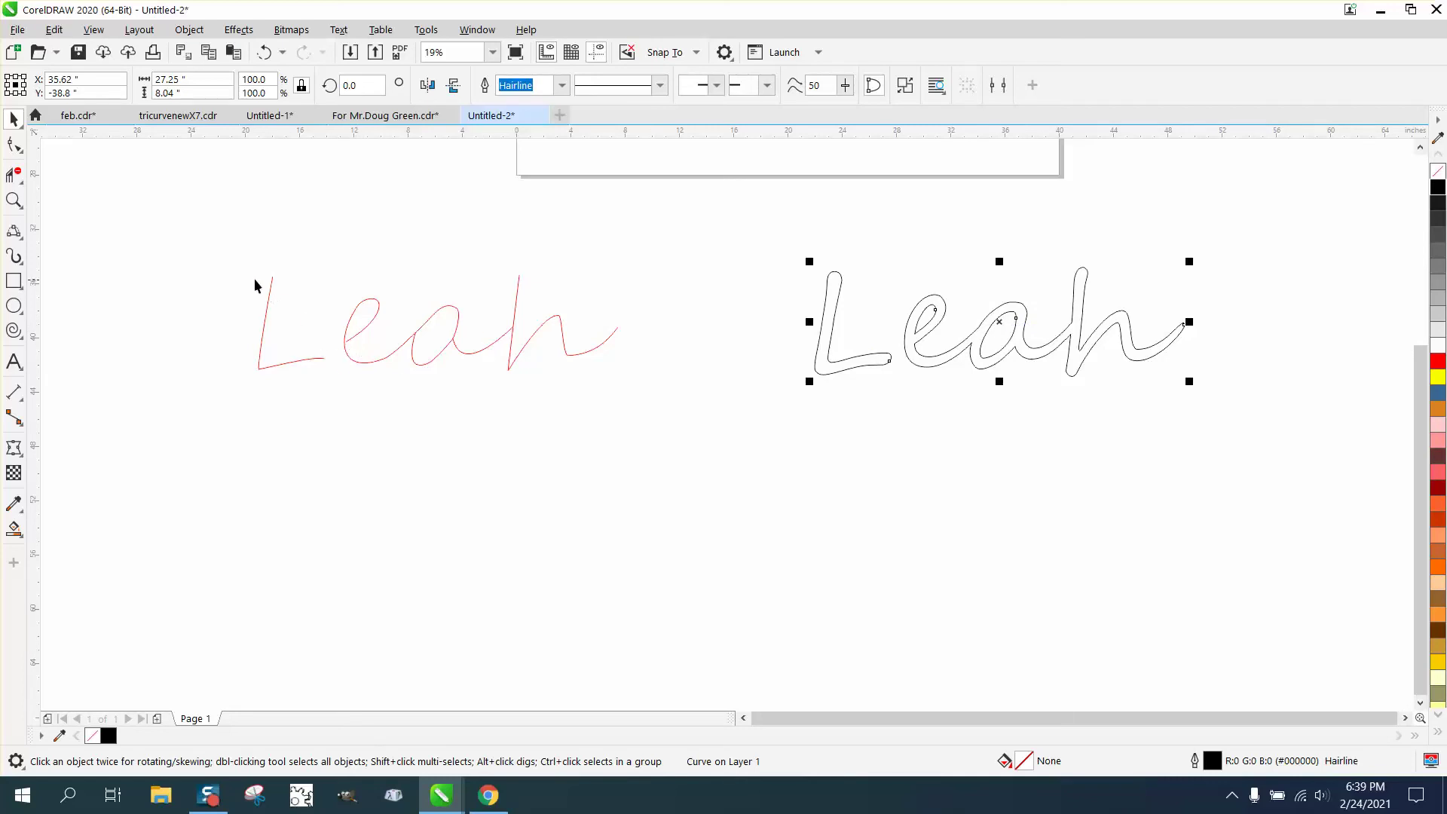
left_click(15, 202)
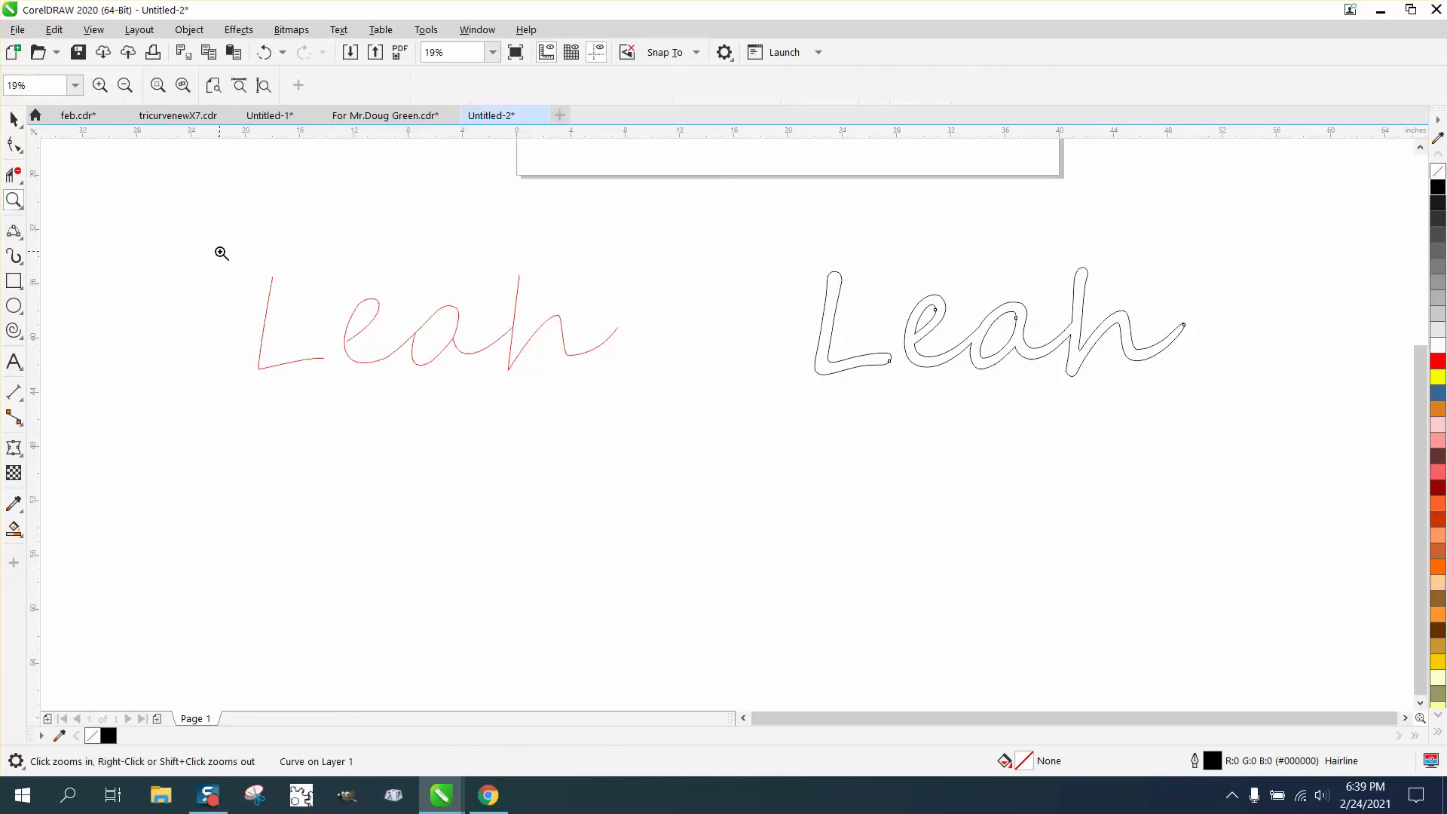
left_click_drag(224, 260, 675, 386)
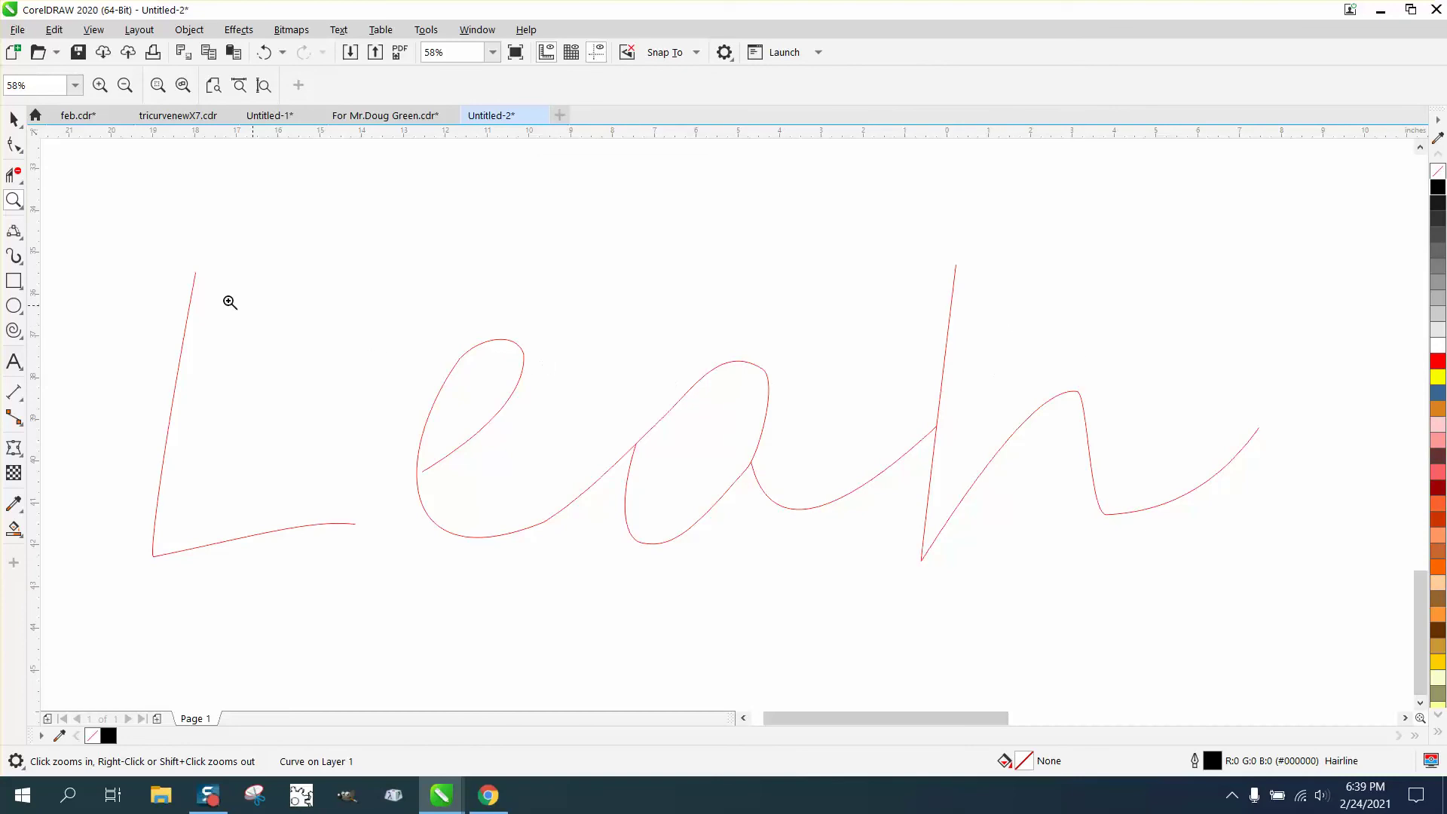
left_click(14, 145)
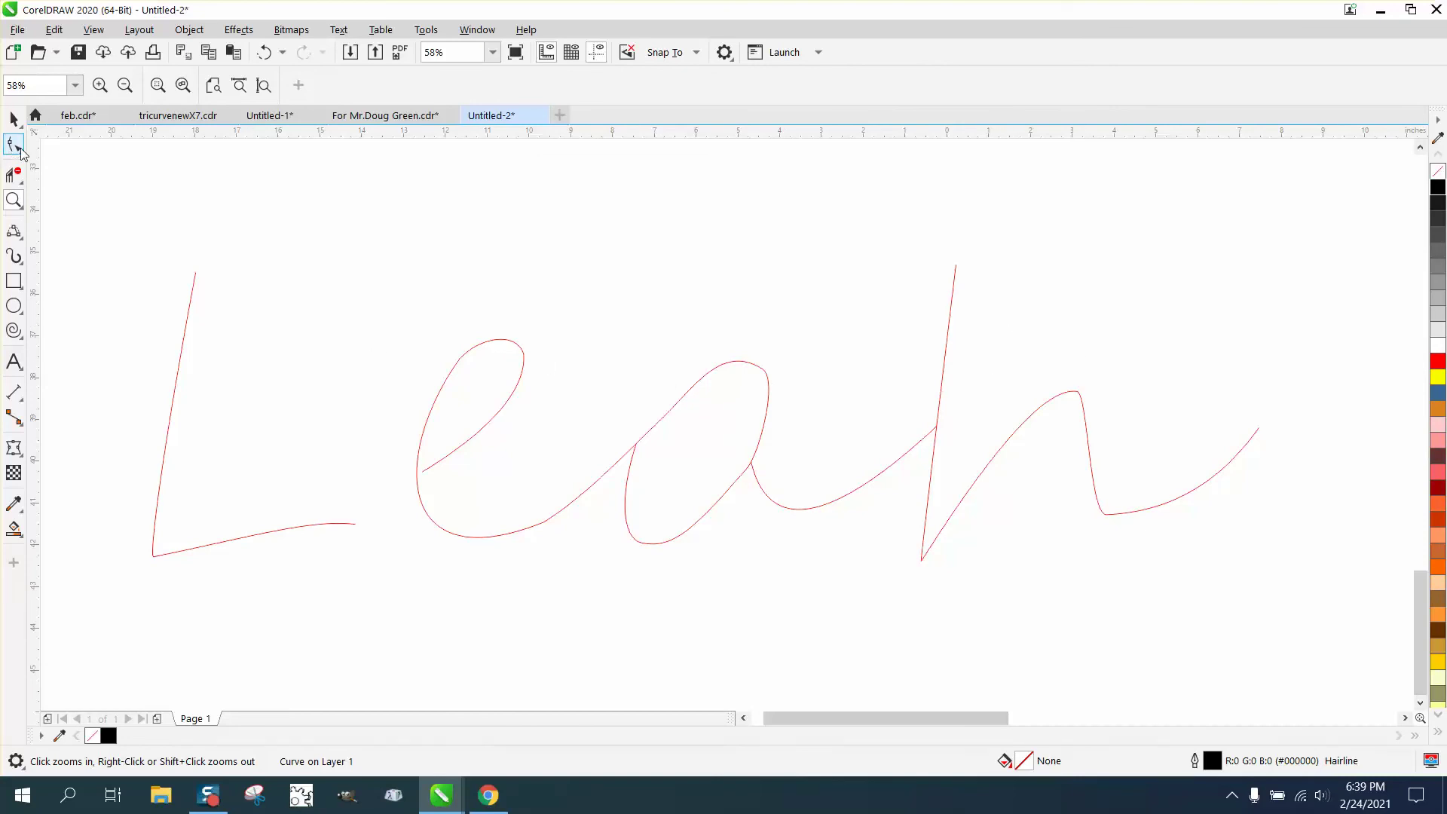
- Reshape the h centerline's middle segment so it curves smoothly over the arch
left_click(1106, 513)
left_click_drag(1093, 514, 1069, 520)
mouse_move(1088, 390)
left_mouse_down()
mouse_move(1099, 406)
mouse_move(1109, 393)
mouse_move(1095, 373)
left_mouse_up()
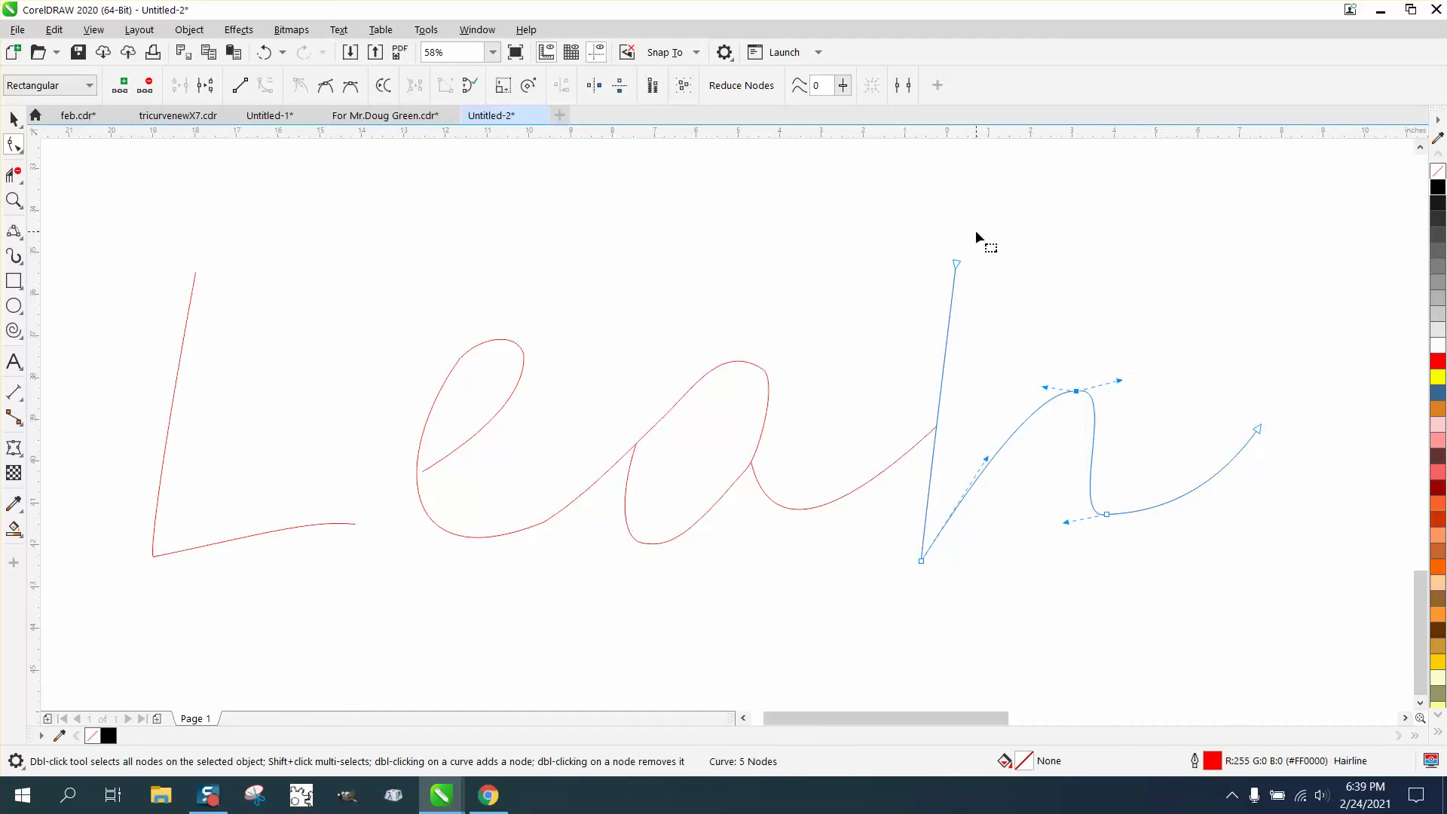
- Drag the a loop's top node handle outward to smooth the loop's right side
left_click(761, 370)
left_click(761, 368)
left_click_drag(777, 373, 793, 378)
scroll(477, 360, "down", 3)
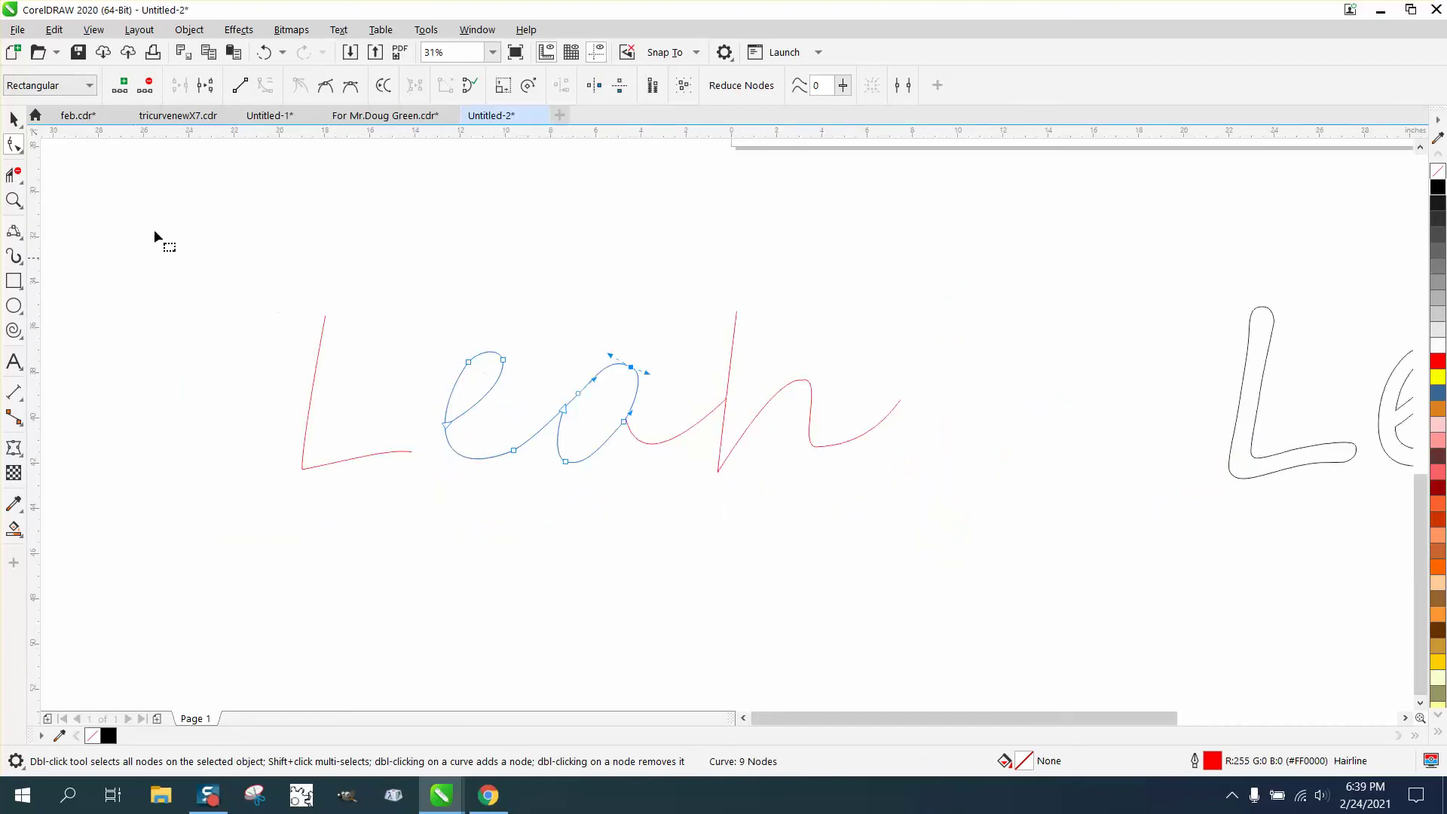
key("space")
- Select the four red Leah curves and preview the Sphere effect, then cancel it
left_click_drag(221, 213, 648, 437)
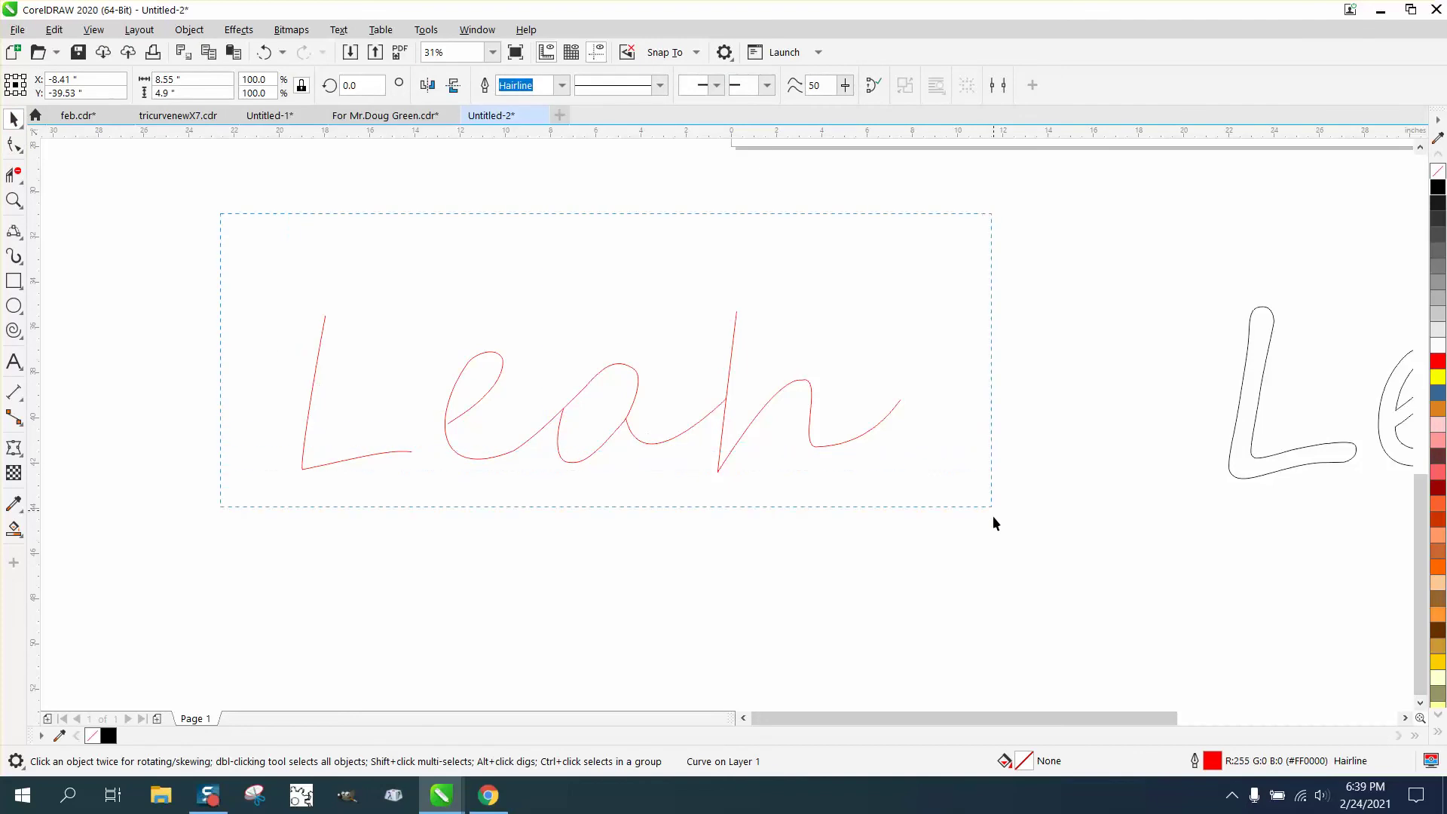
left_click_drag(993, 517, 993, 520)
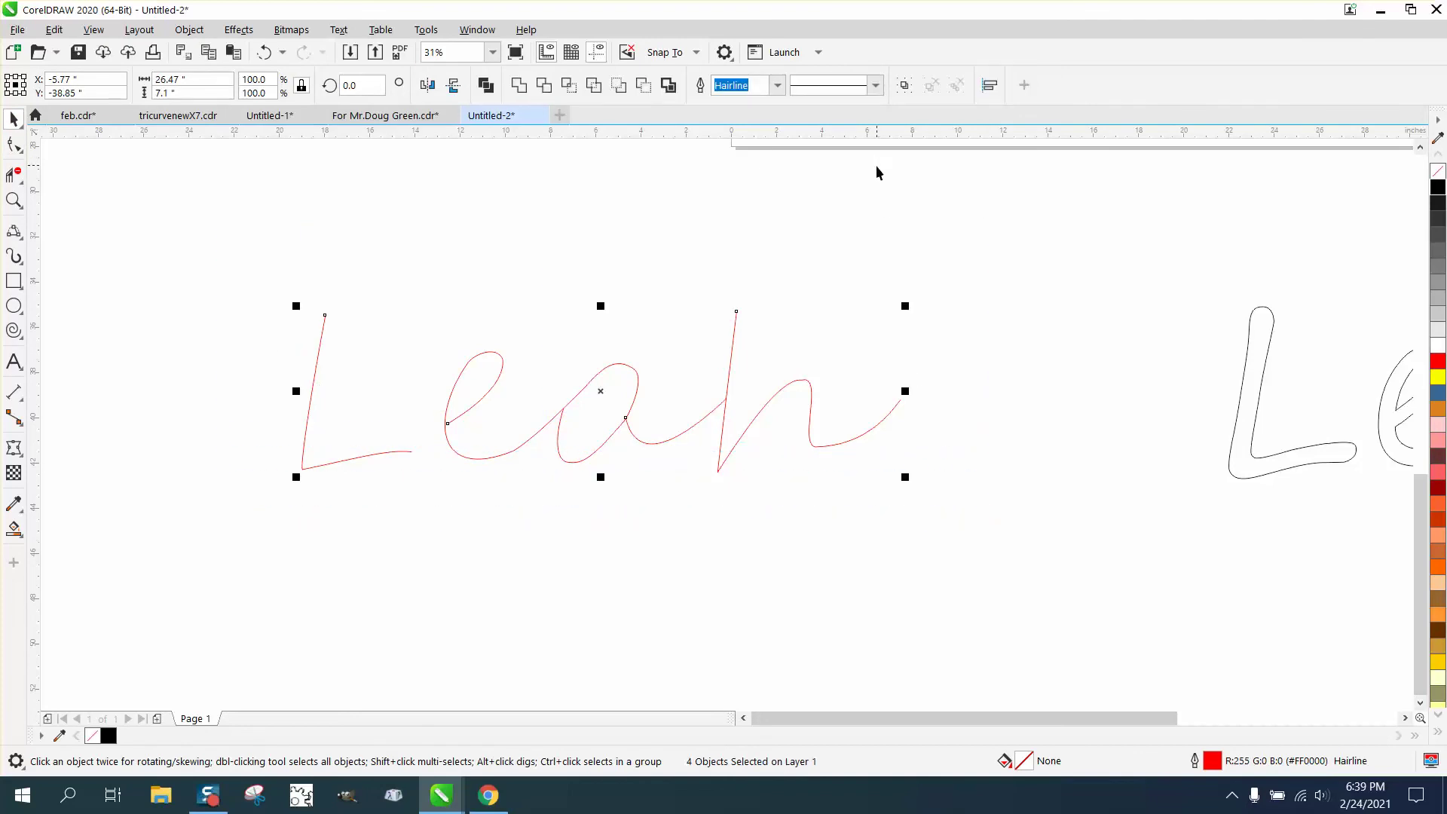
left_click(238, 31)
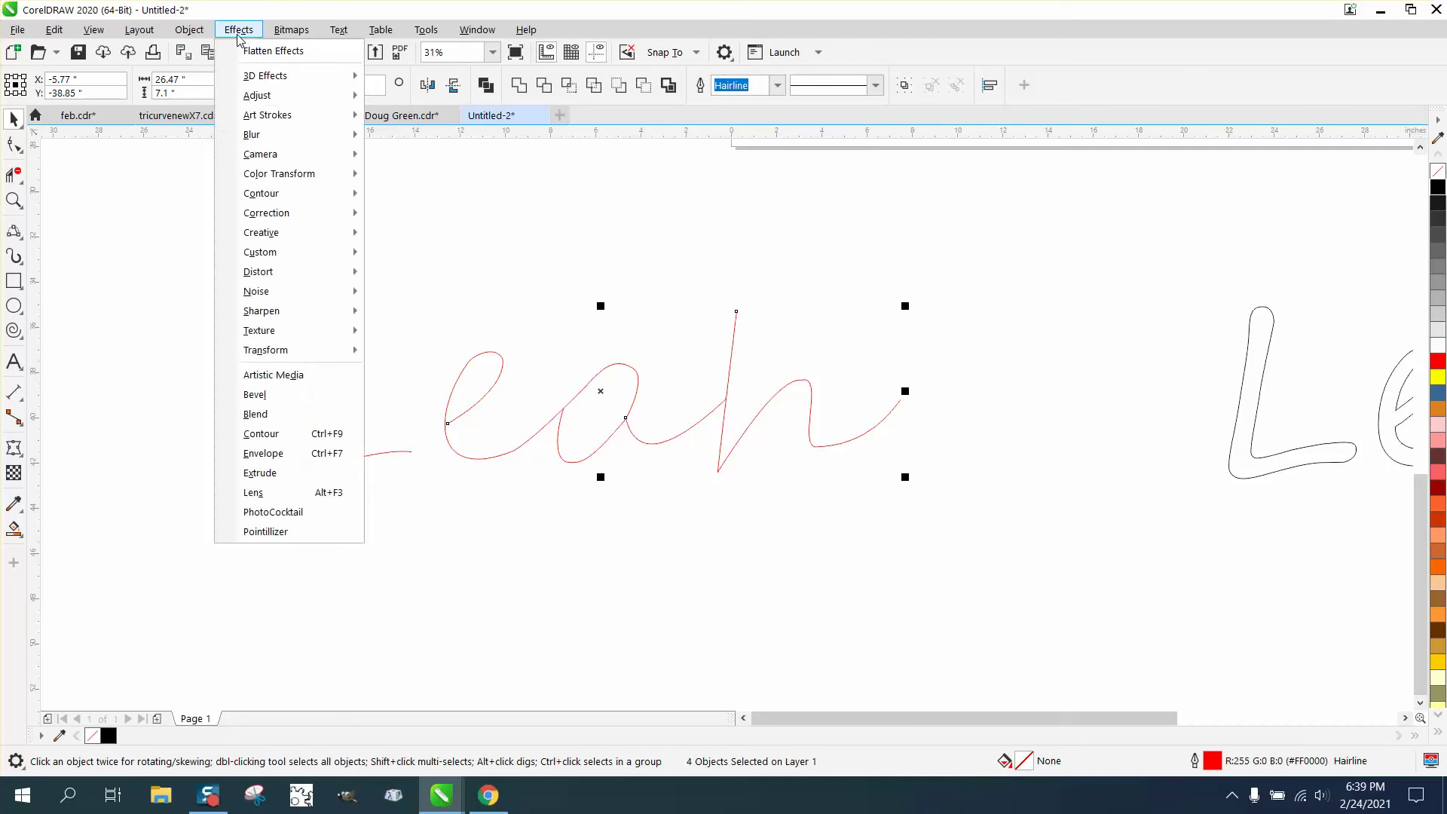
mouse_move(354, 77)
left_click(474, 179)
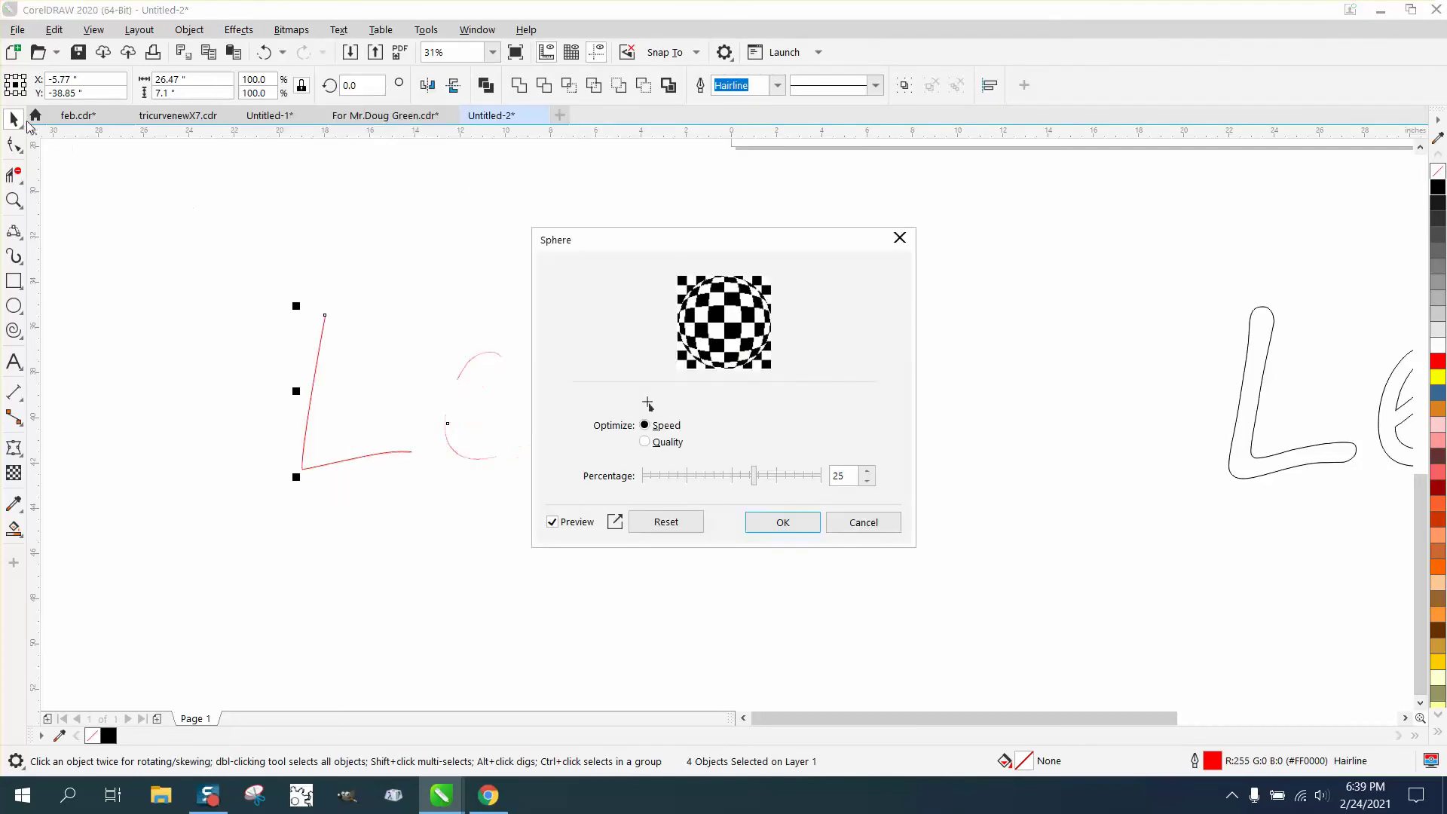
left_click(863, 522)
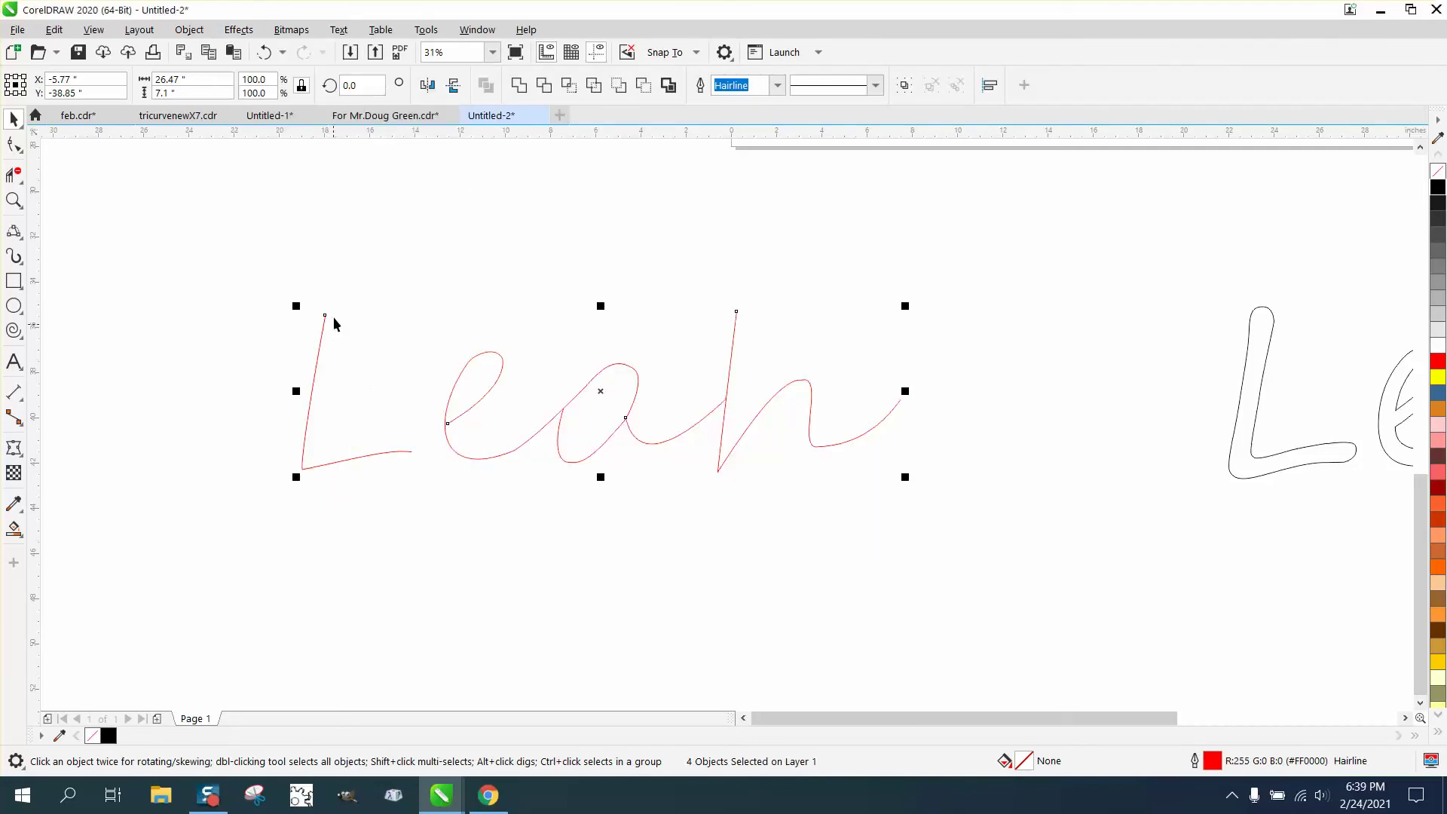
- Give the four Leah curves a 6 mm outline width
left_click_drag(256, 268, 911, 484)
double_click(1210, 763)
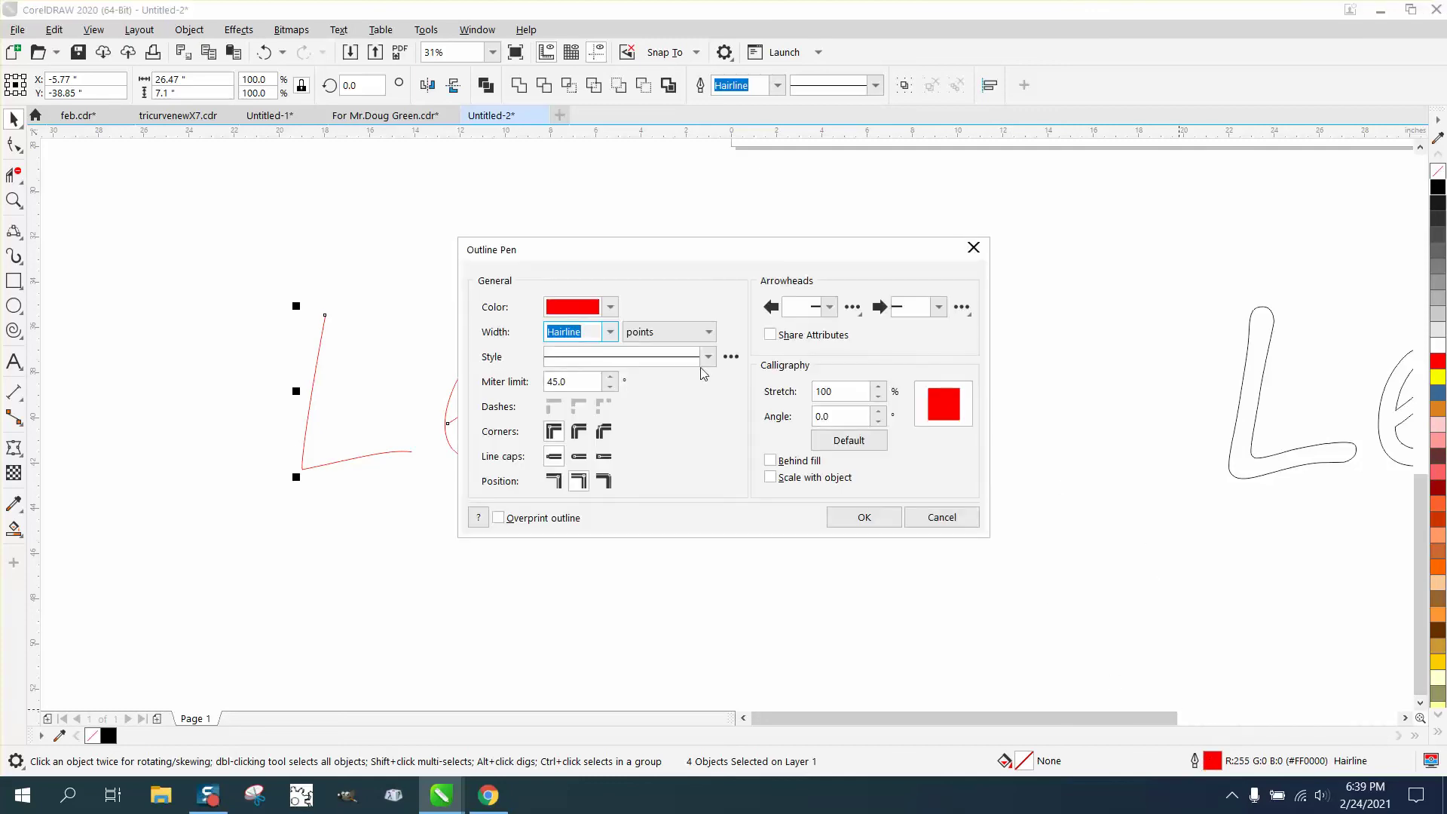
left_click(708, 332)
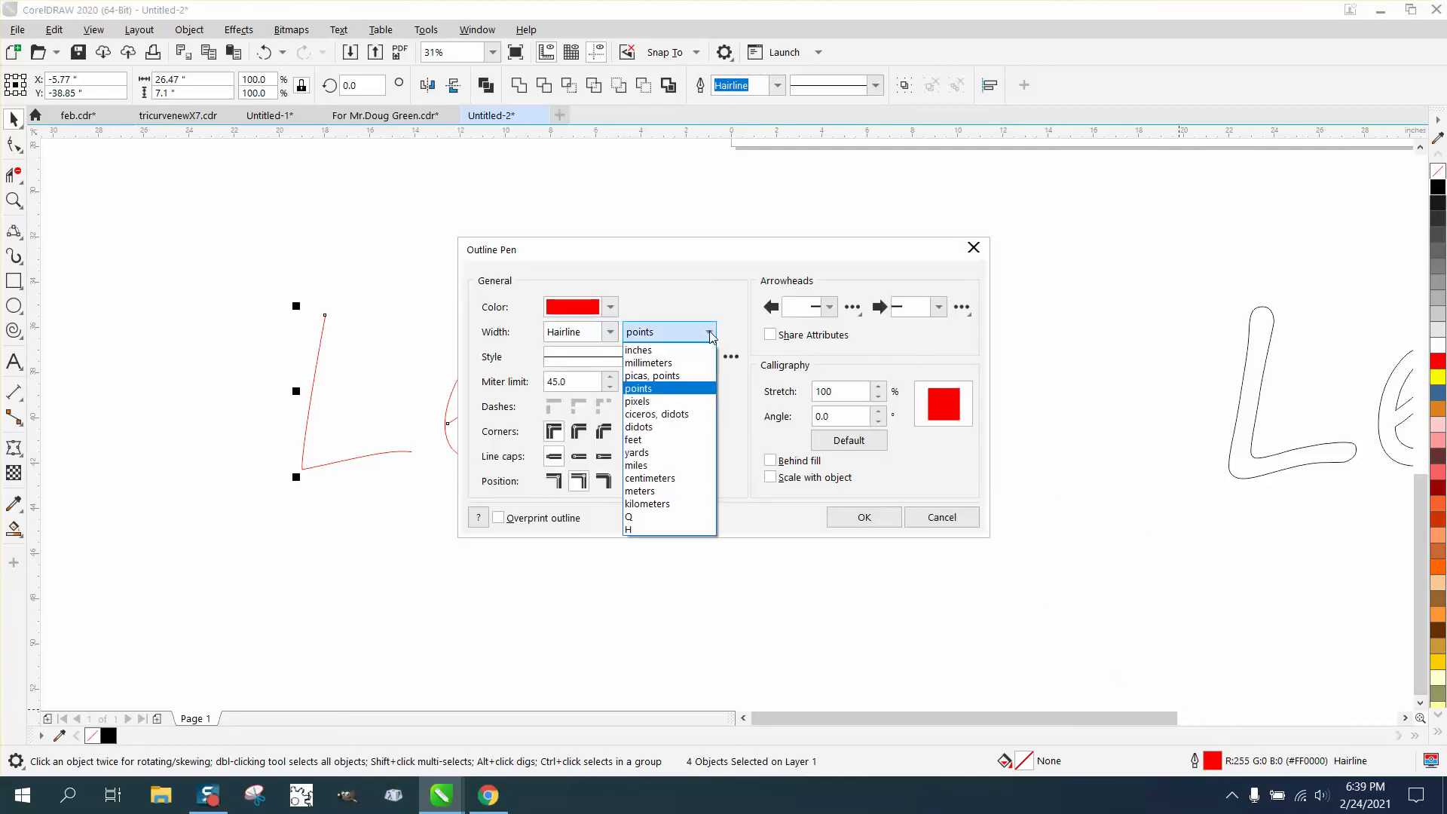
left_click(680, 363)
double_click(544, 333)
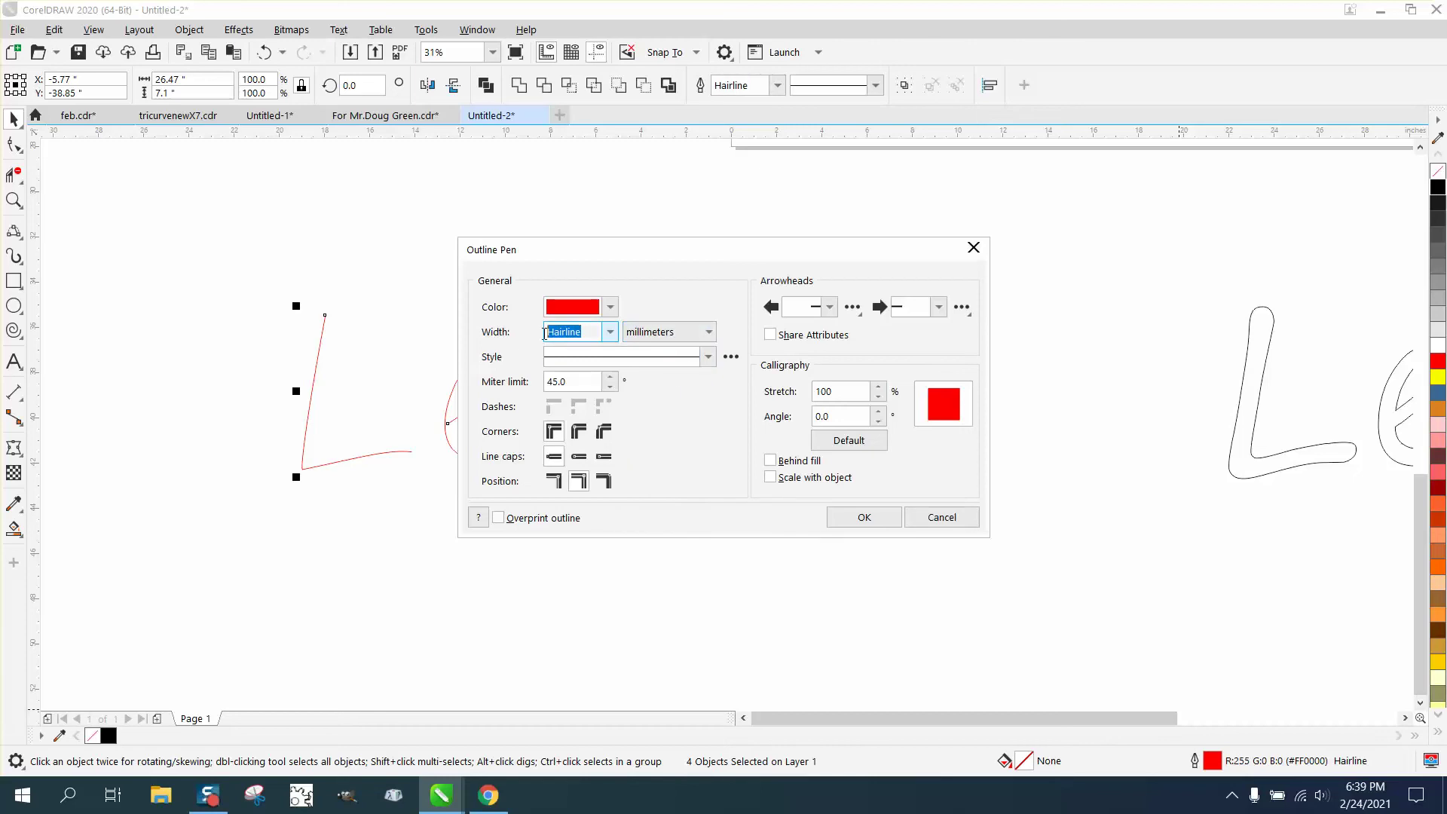
type("6")
key("Return")
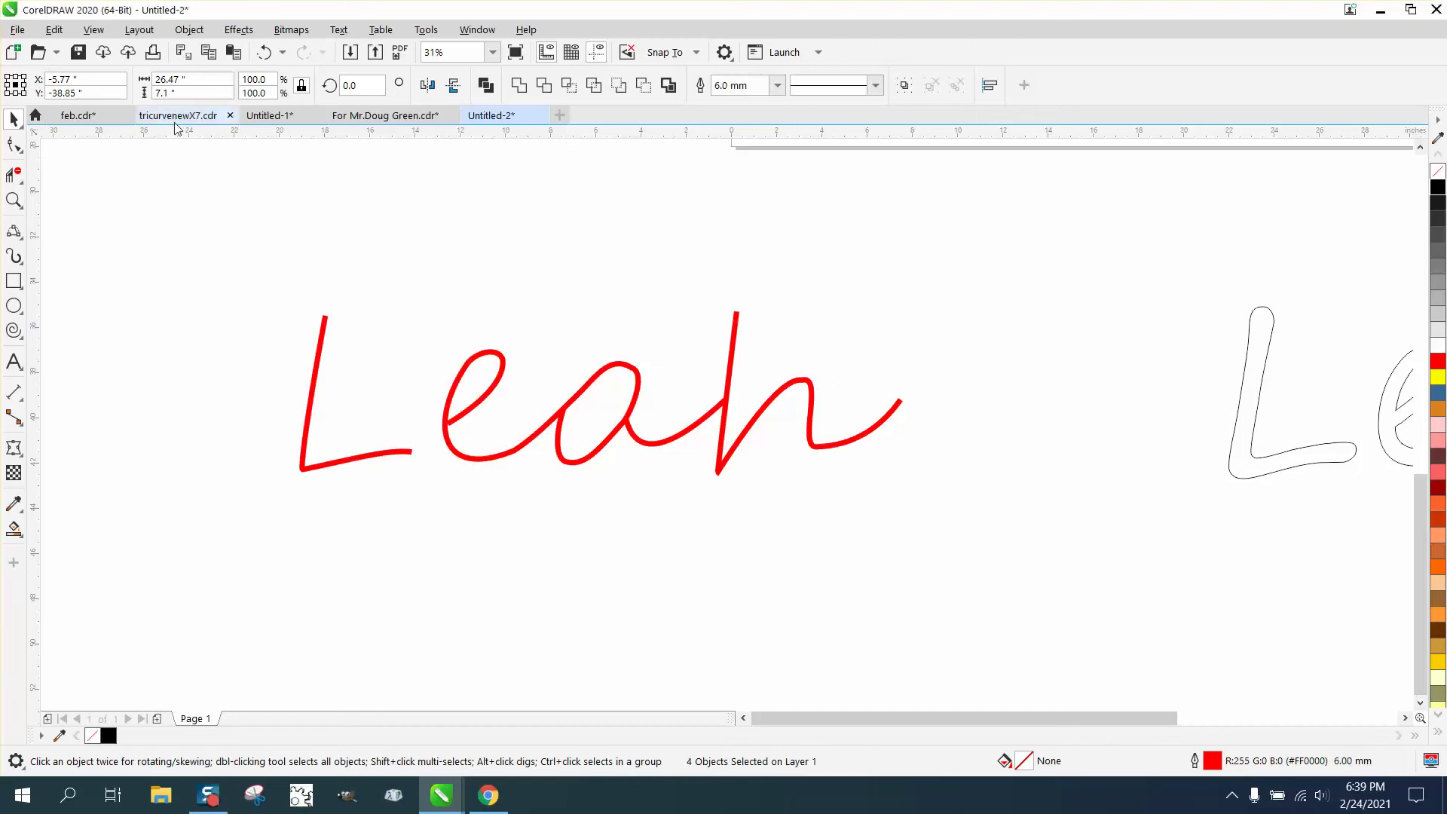
- Convert the thick Leah outline to an object with no fill and a red hairline outline
left_click(196, 33)
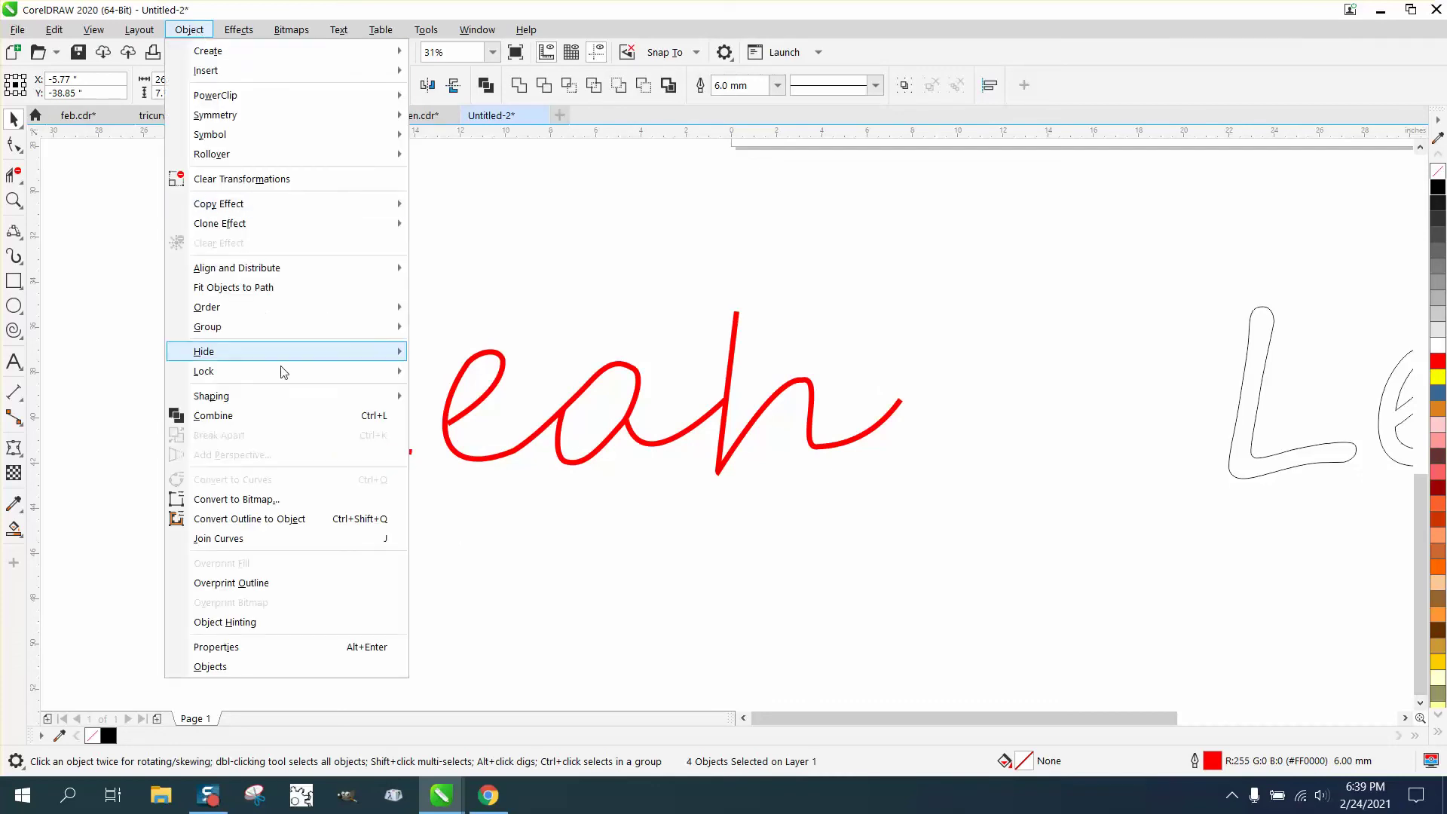
left_click(288, 520)
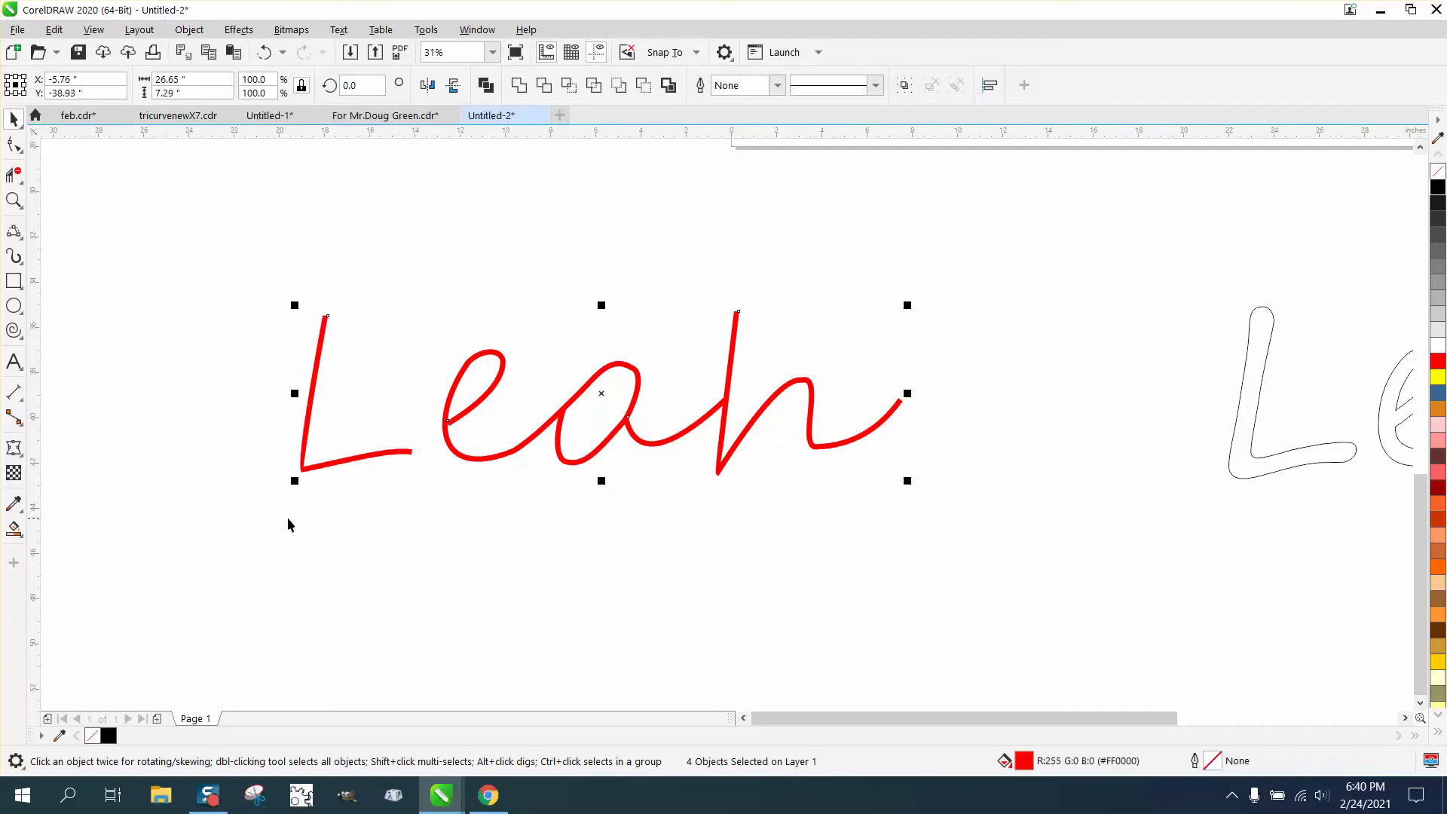
left_click(1435, 173)
right_click(1437, 363)
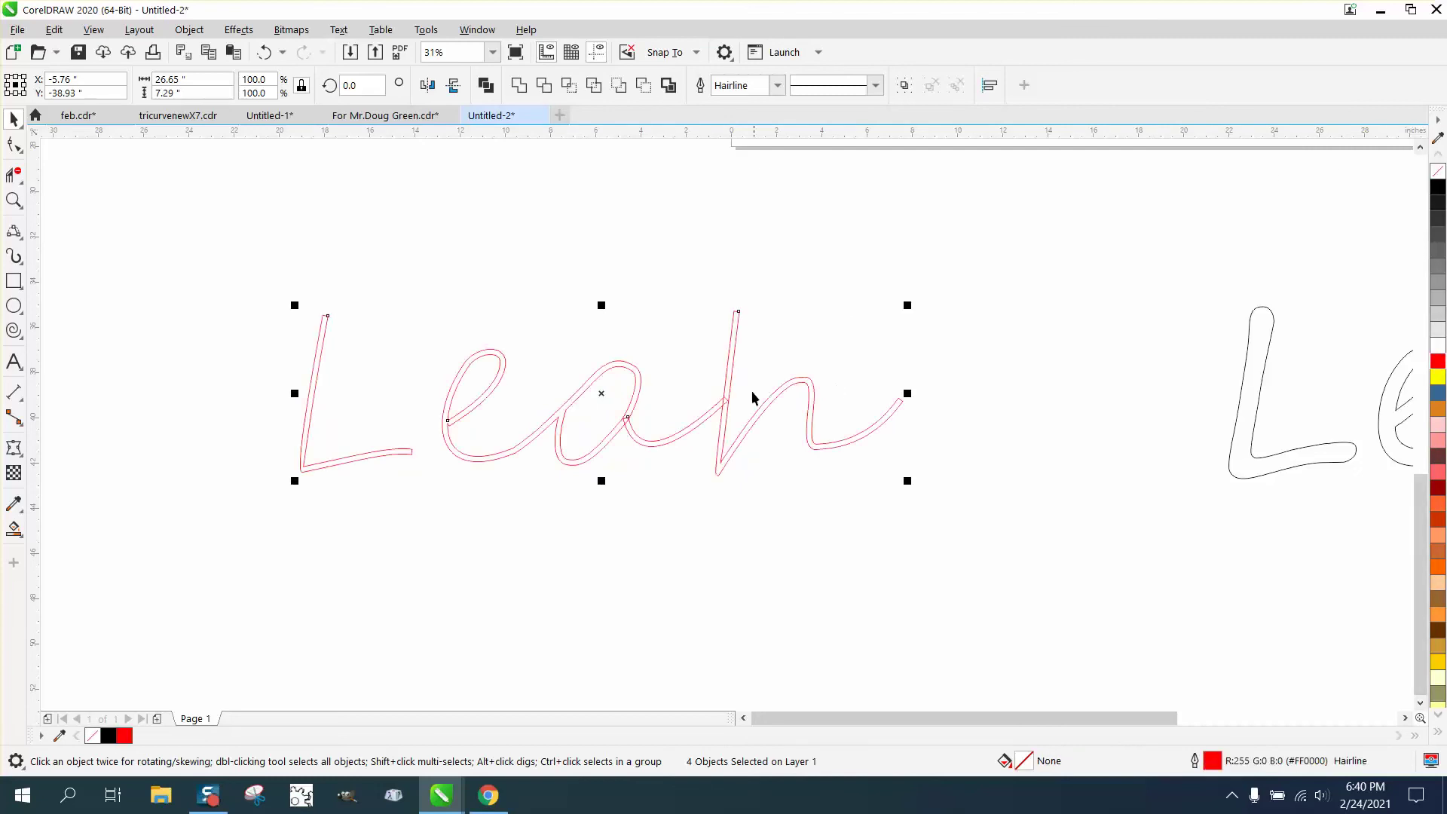
- Combine the red Leah curves into a single curve
left_click(13, 200)
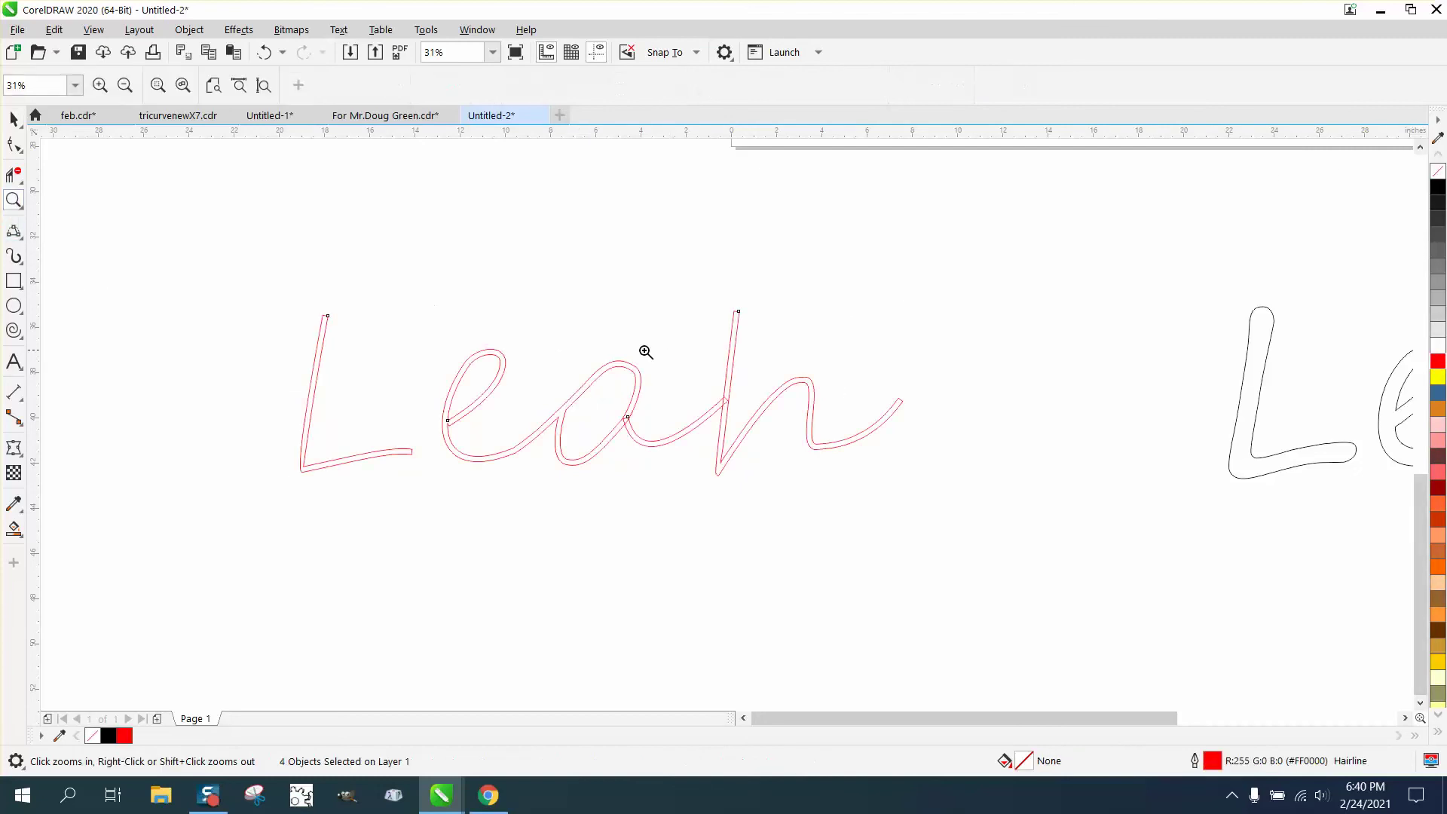
left_click_drag(644, 351, 850, 470)
scroll(660, 407, "down", 4)
scroll(476, 327, "down", 2)
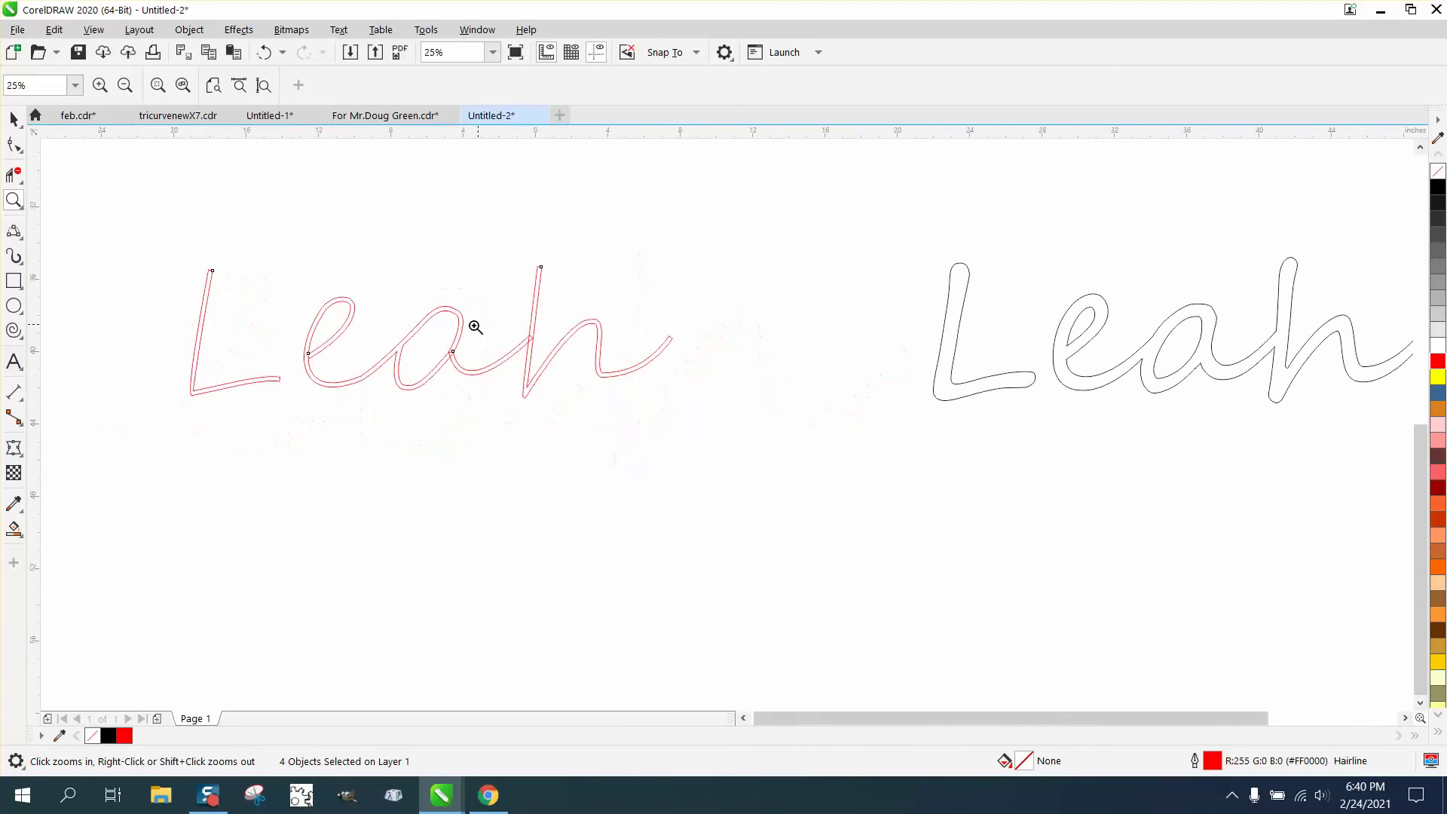
left_click(13, 118)
left_click_drag(124, 224, 329, 369)
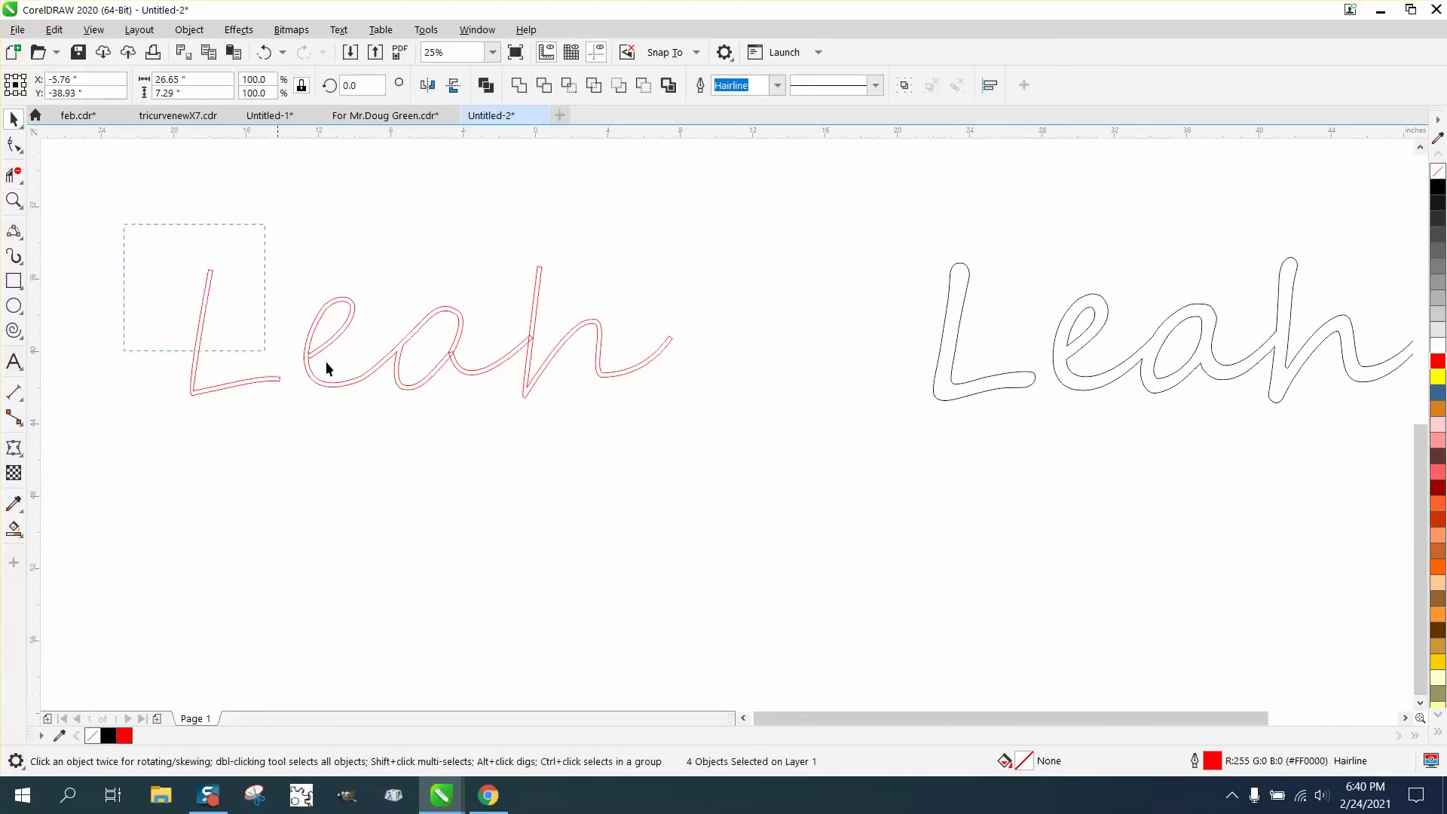
left_click_drag(879, 444, 879, 444)
left_click(518, 84)
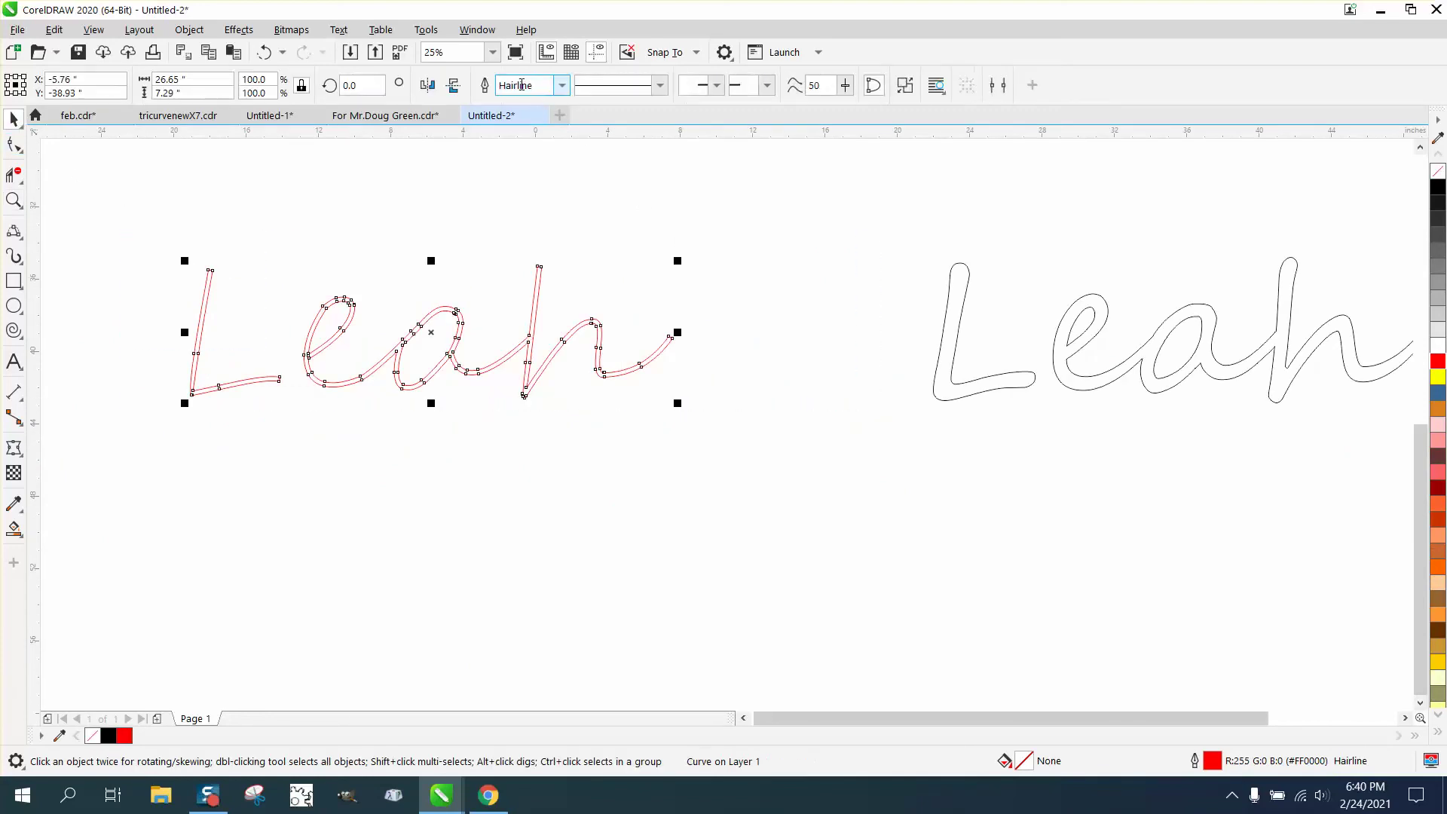
left_click(598, 209)
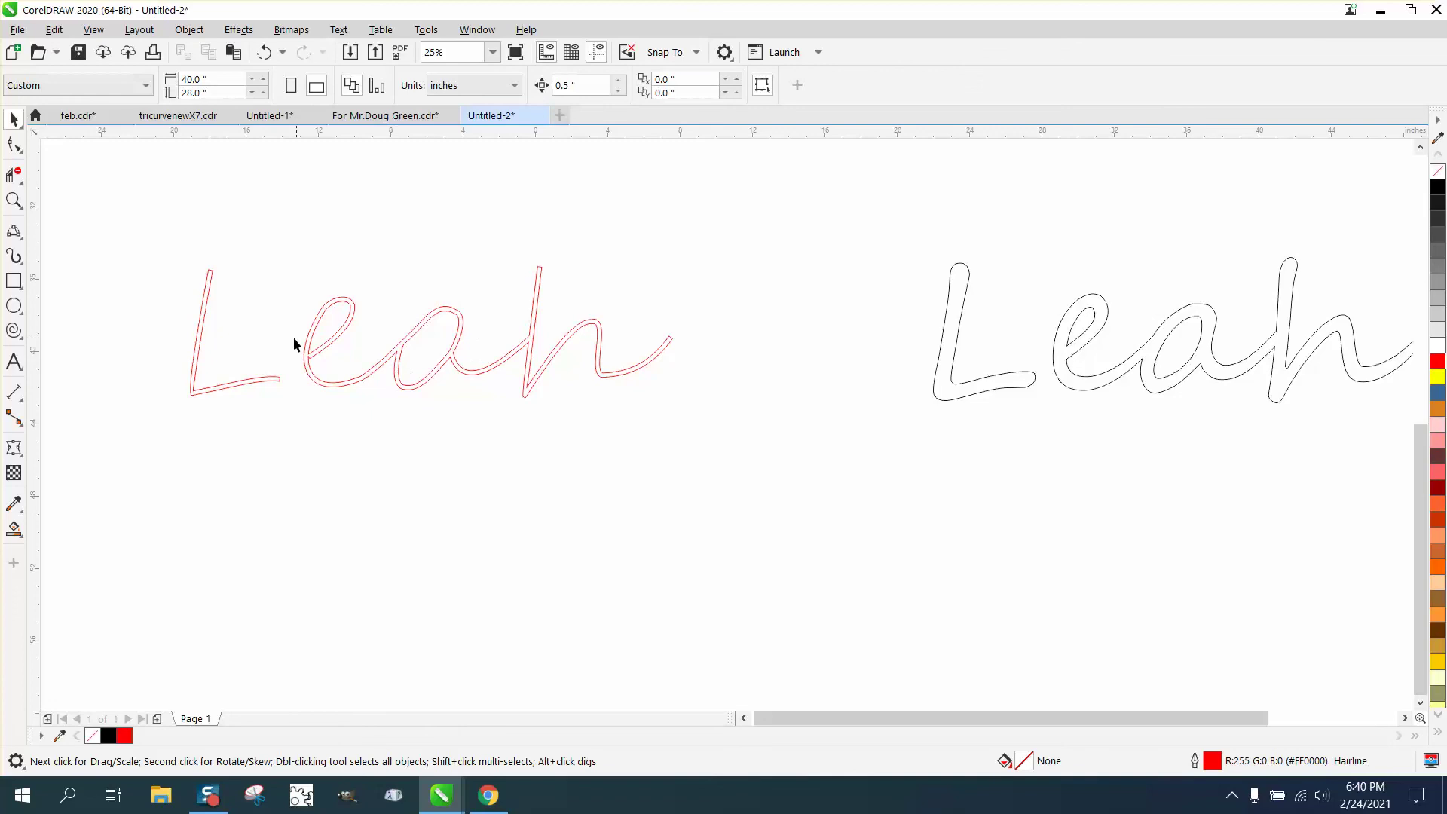
- Zoom onto the top of the red L and set the document units to millimeters
left_click(13, 200)
left_click_drag(180, 260, 289, 302)
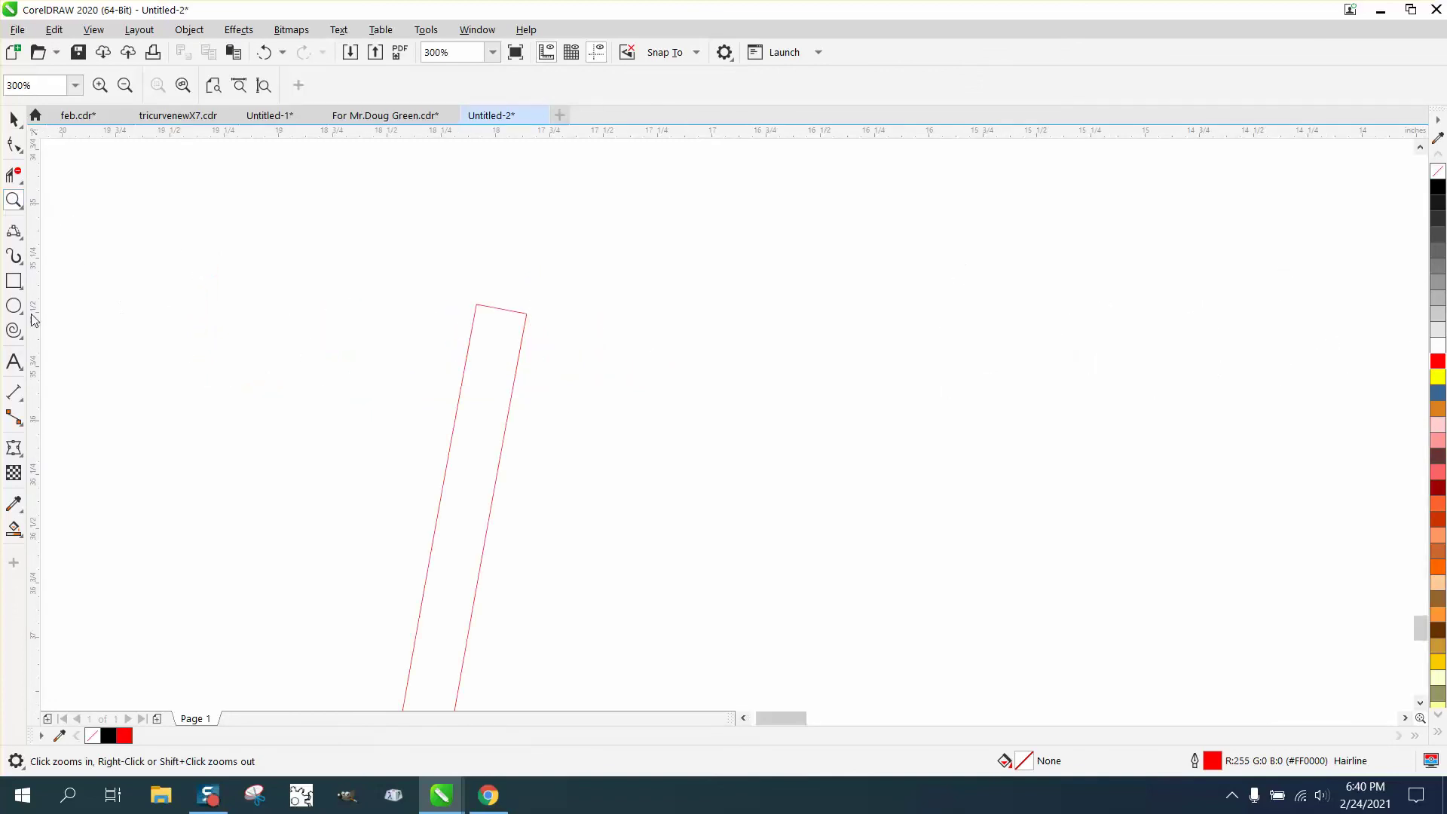
left_click(18, 396)
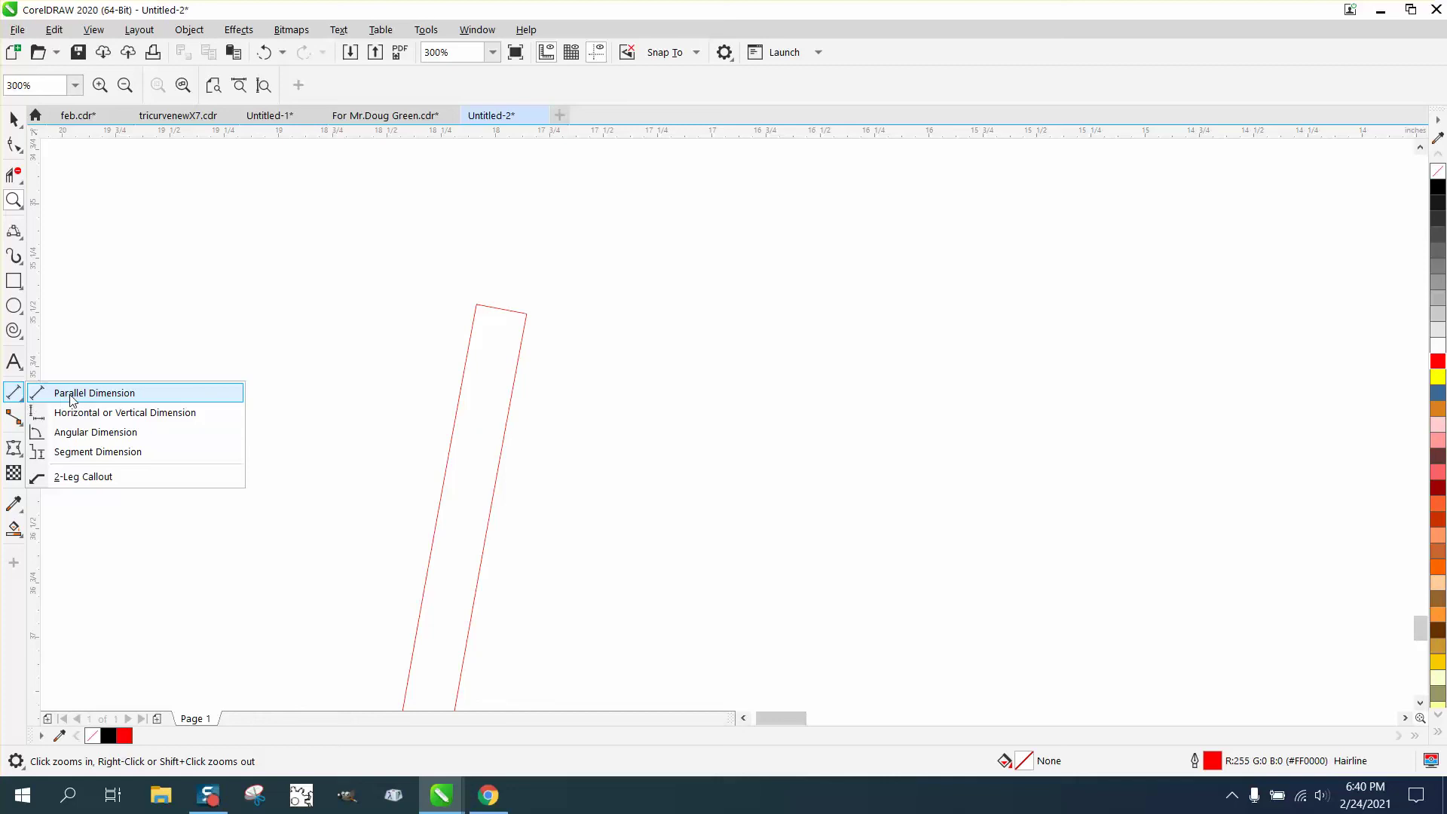
left_click(73, 393)
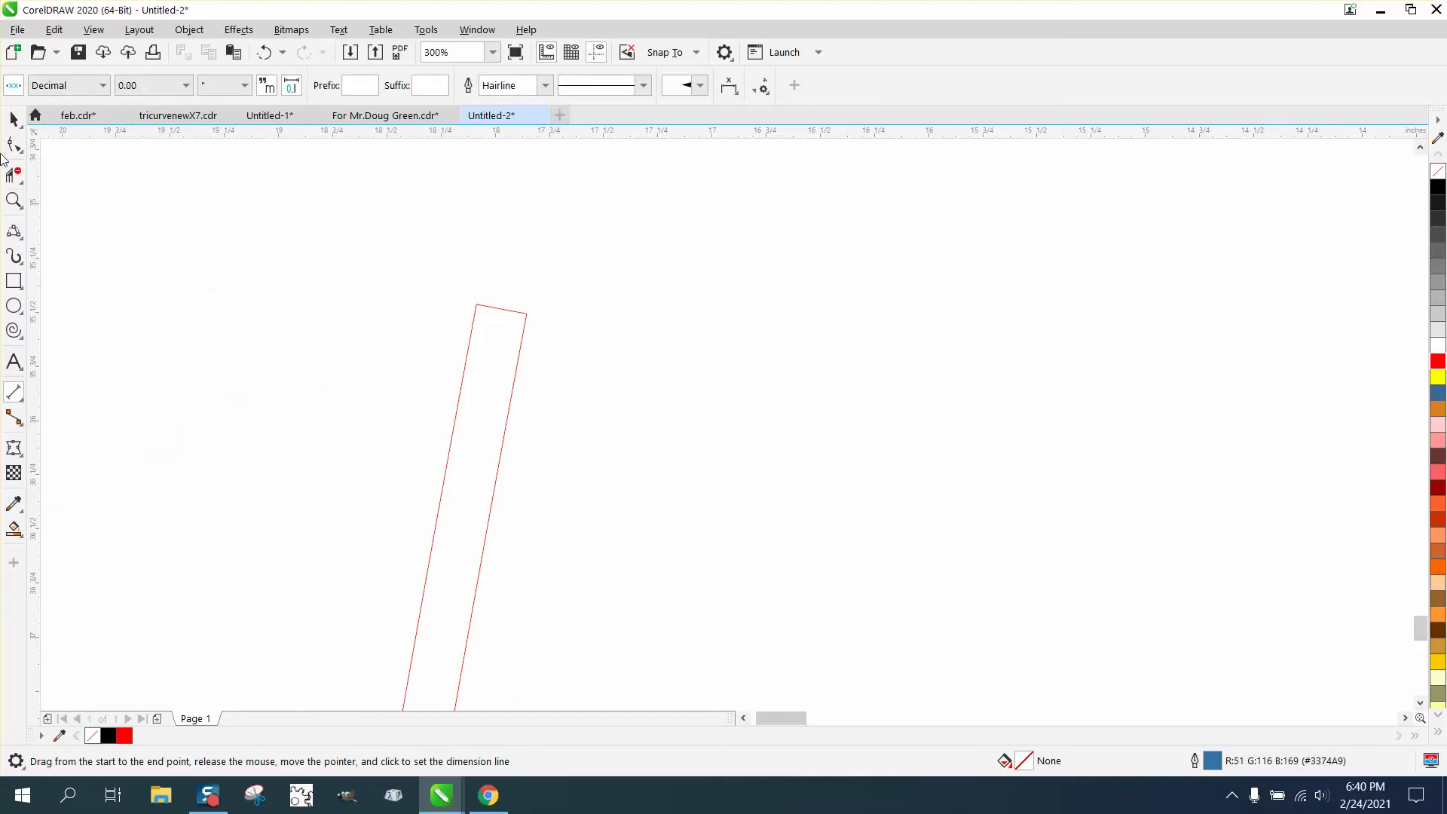
left_click(13, 119)
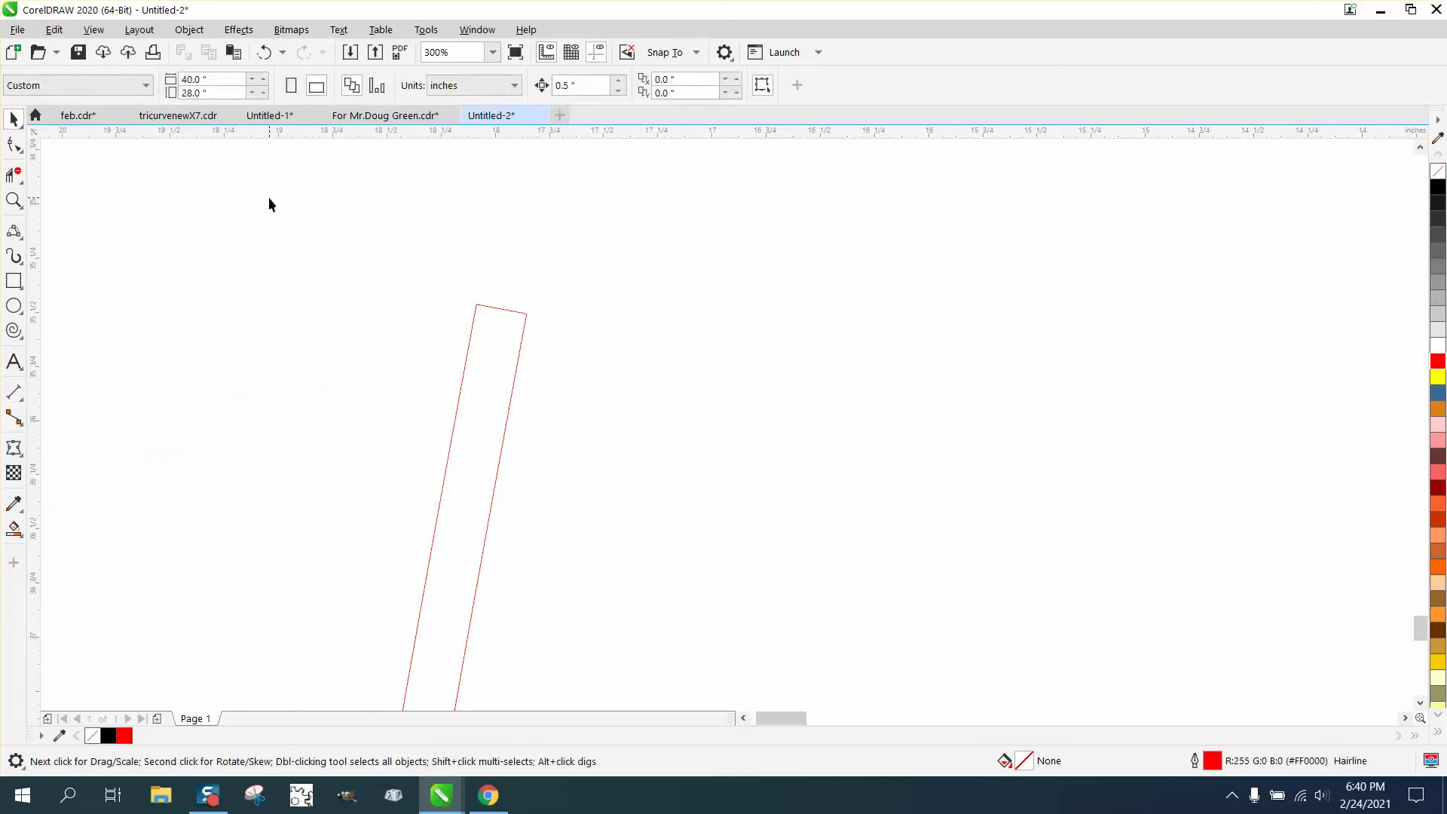
left_click(515, 87)
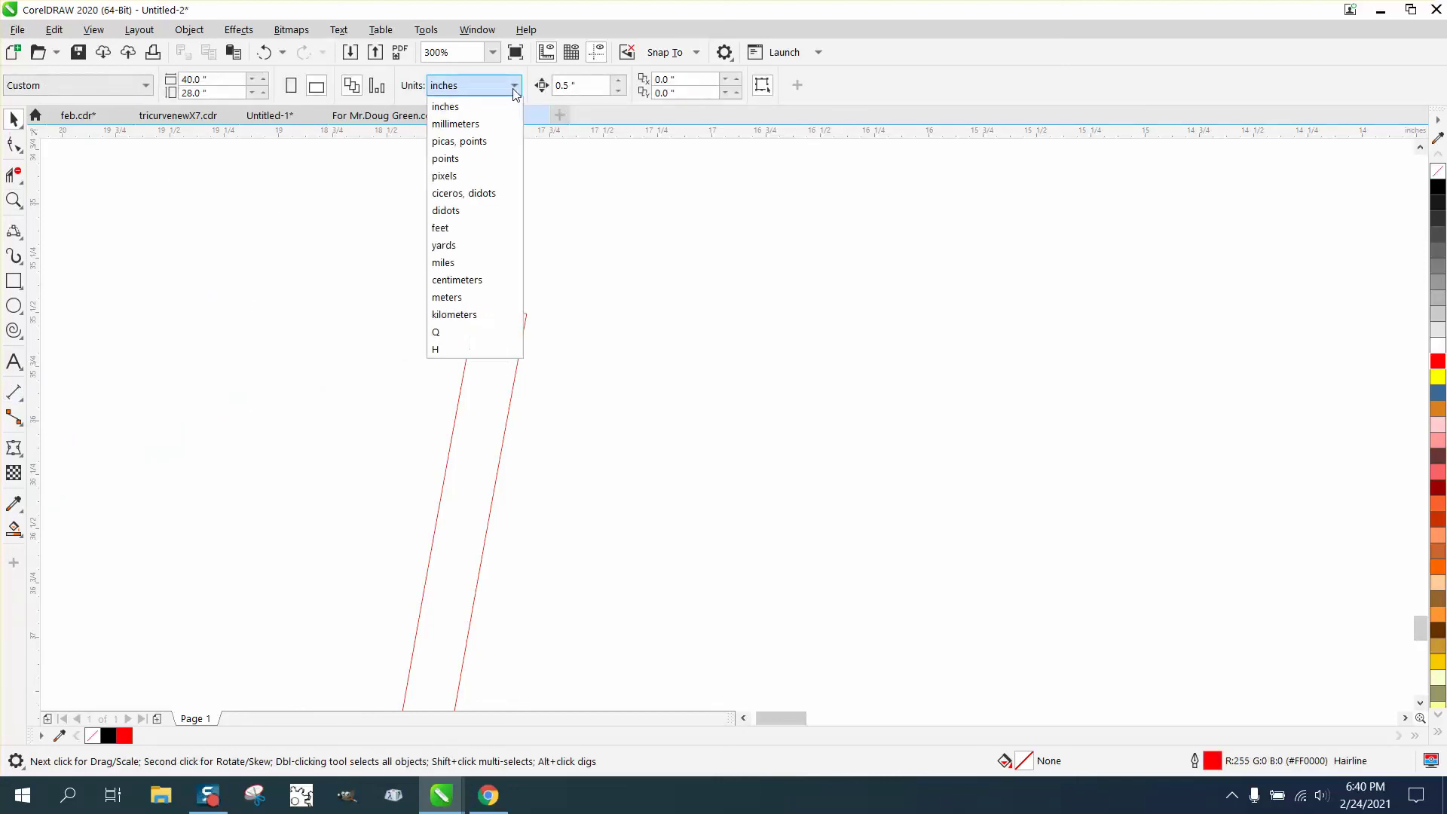
left_click(471, 130)
- Measure the L stroke width with a parallel dimension (5.99 mm), then select the Leah curve
left_click(21, 397)
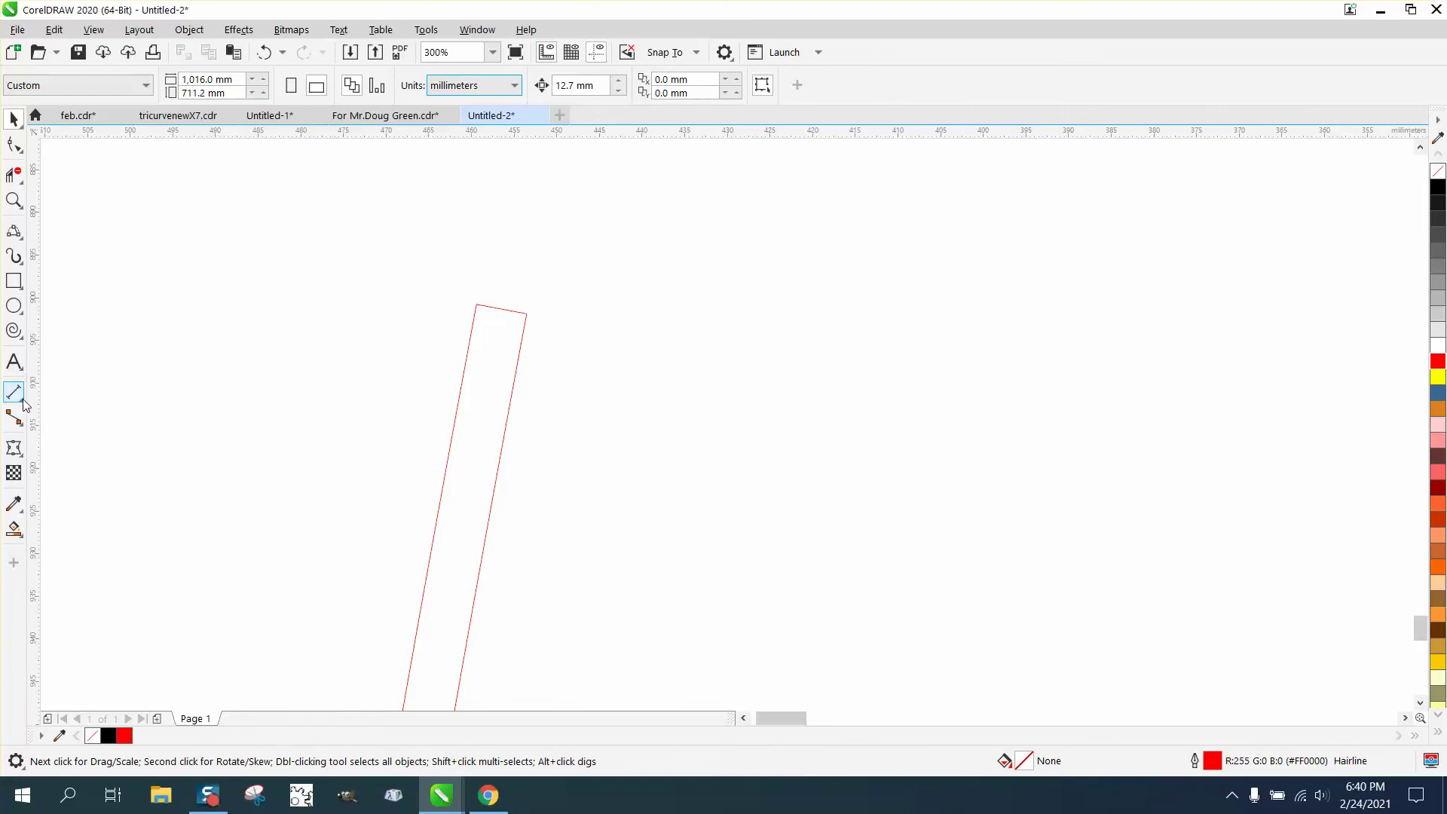
left_click(73, 393)
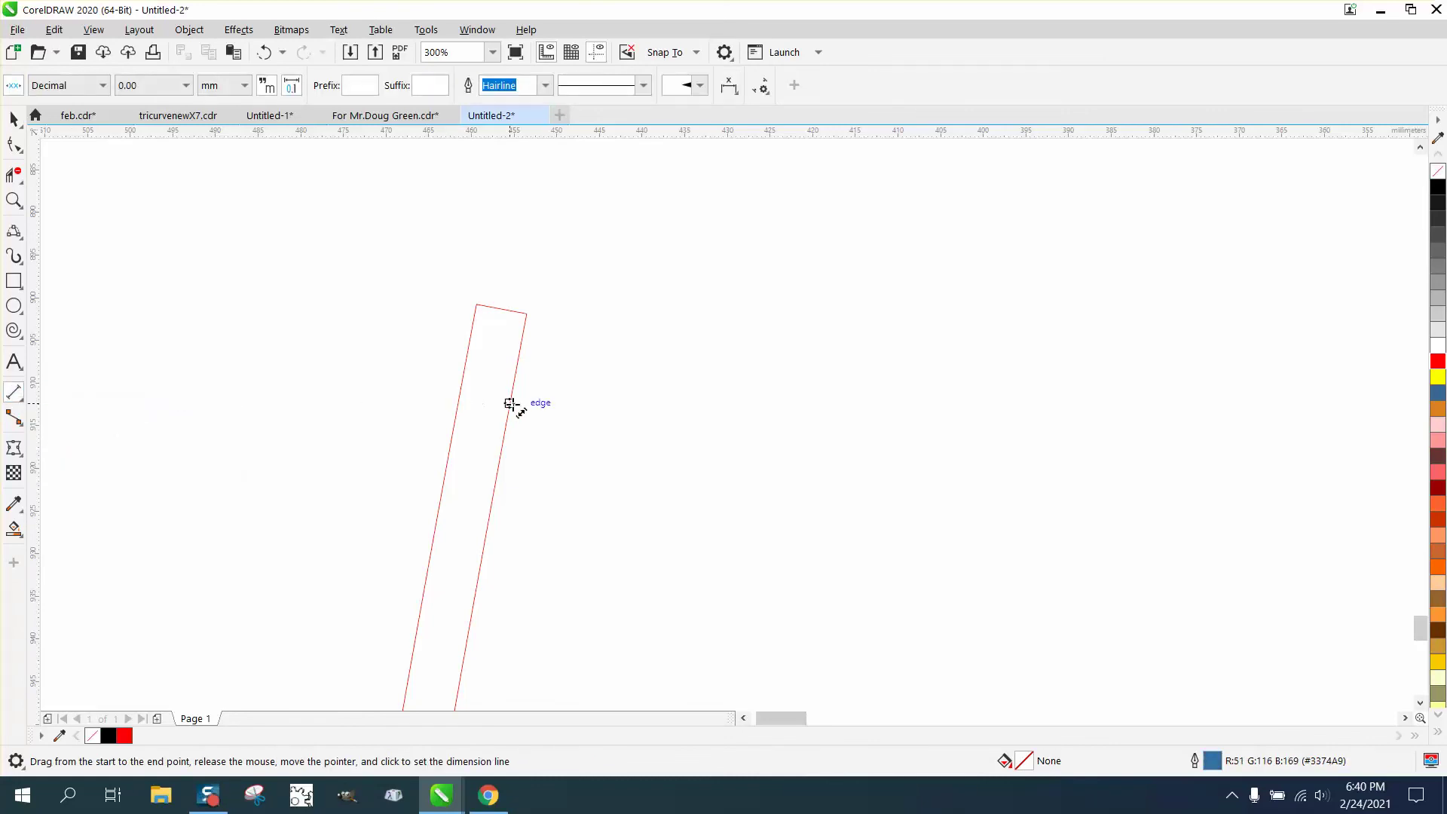
left_click_drag(510, 404, 461, 388)
left_click(388, 371)
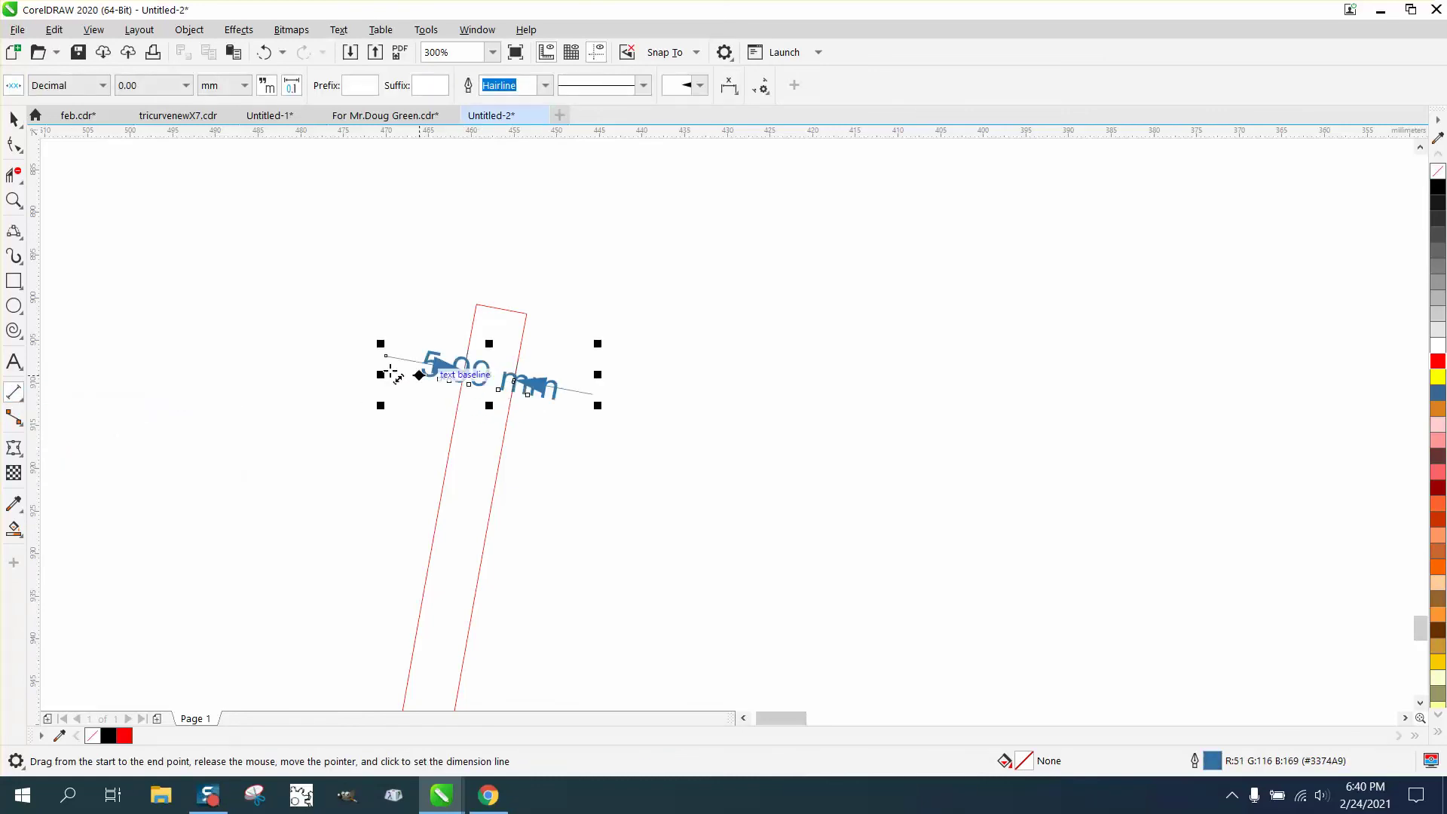
left_click(14, 119)
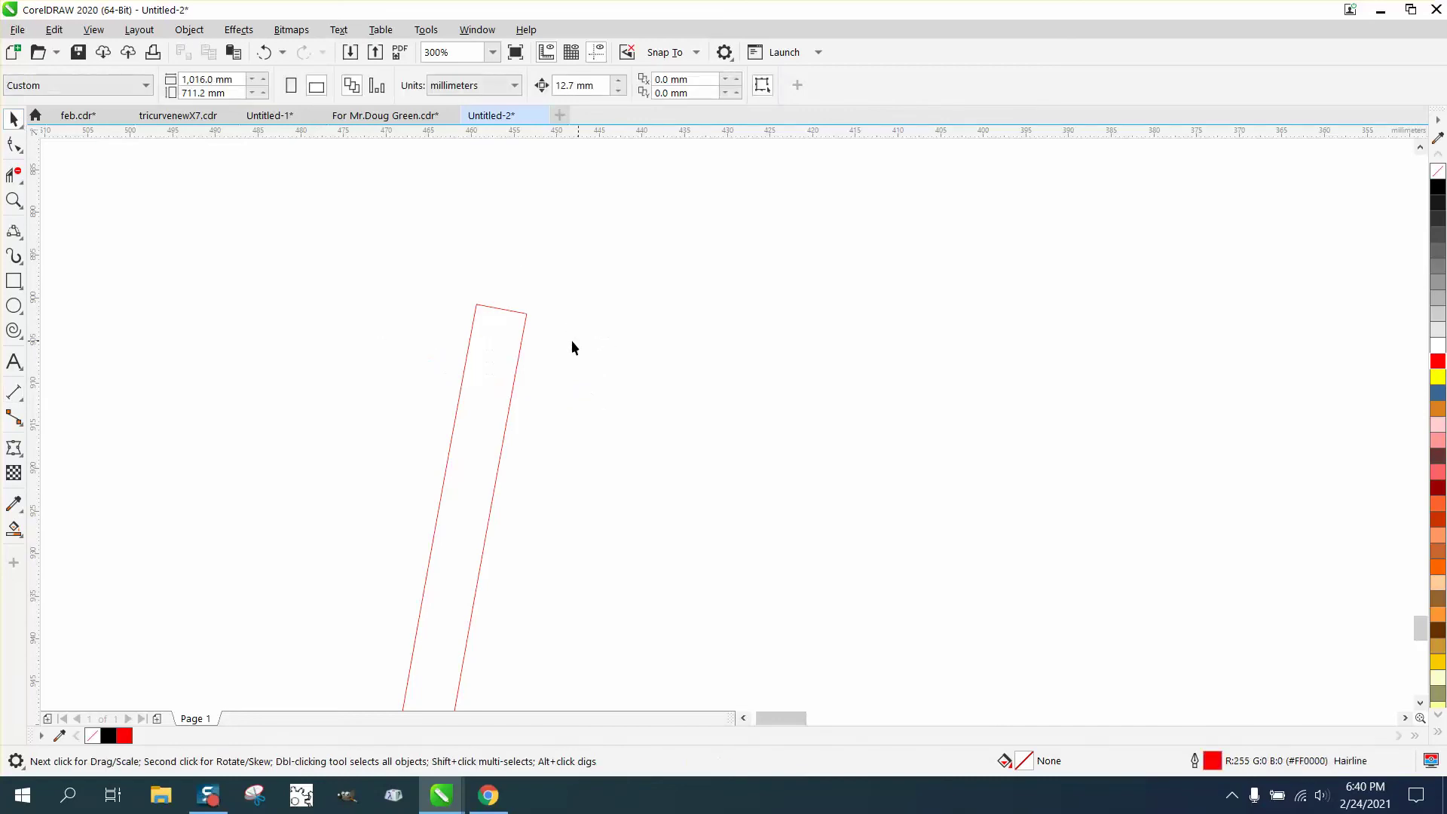
left_click(524, 332)
- Select the red Leah outline and zoom in on the corner where the e begins
scroll(452, 271, "down", 5)
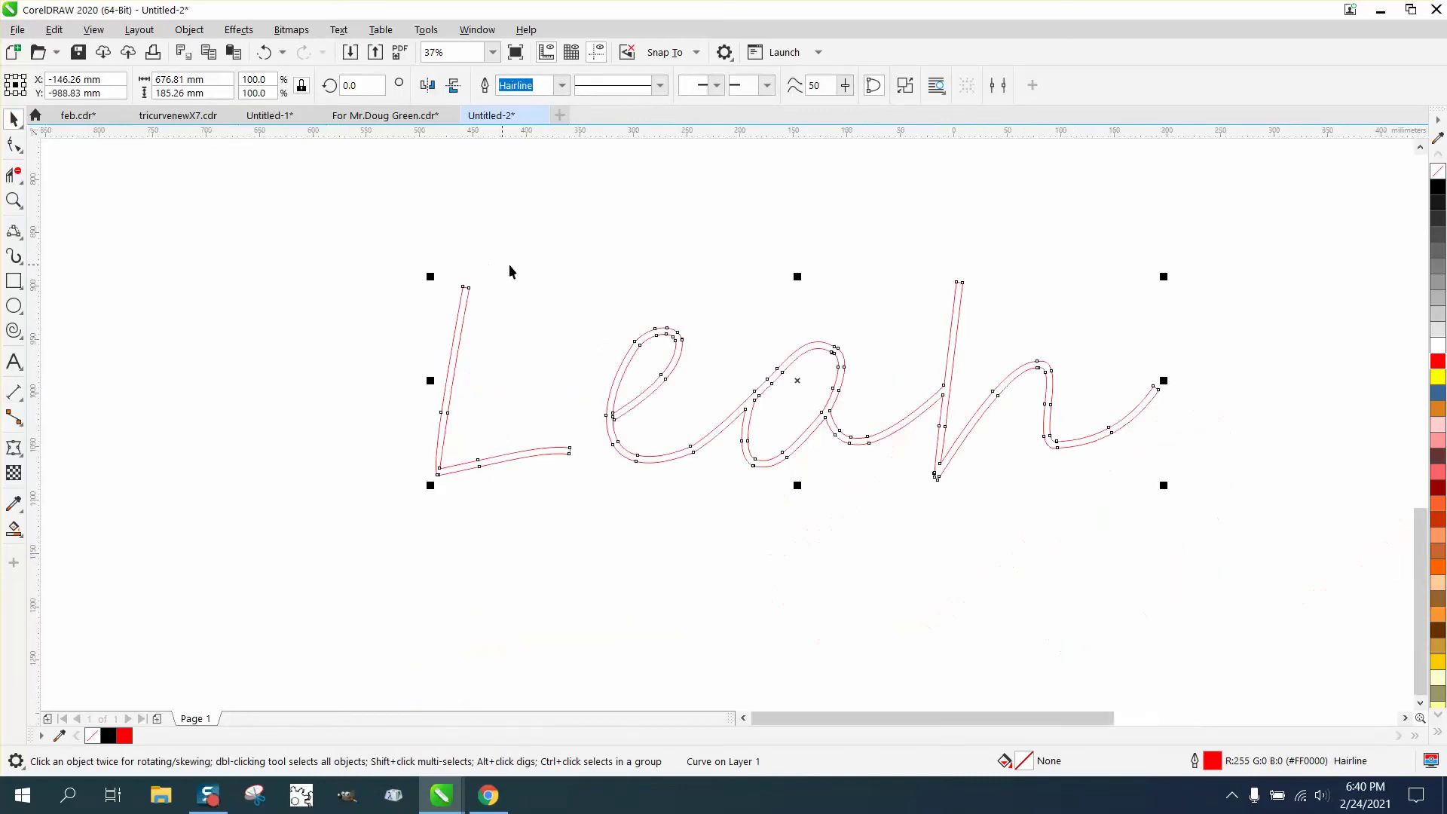
scroll(493, 297, "down", 6)
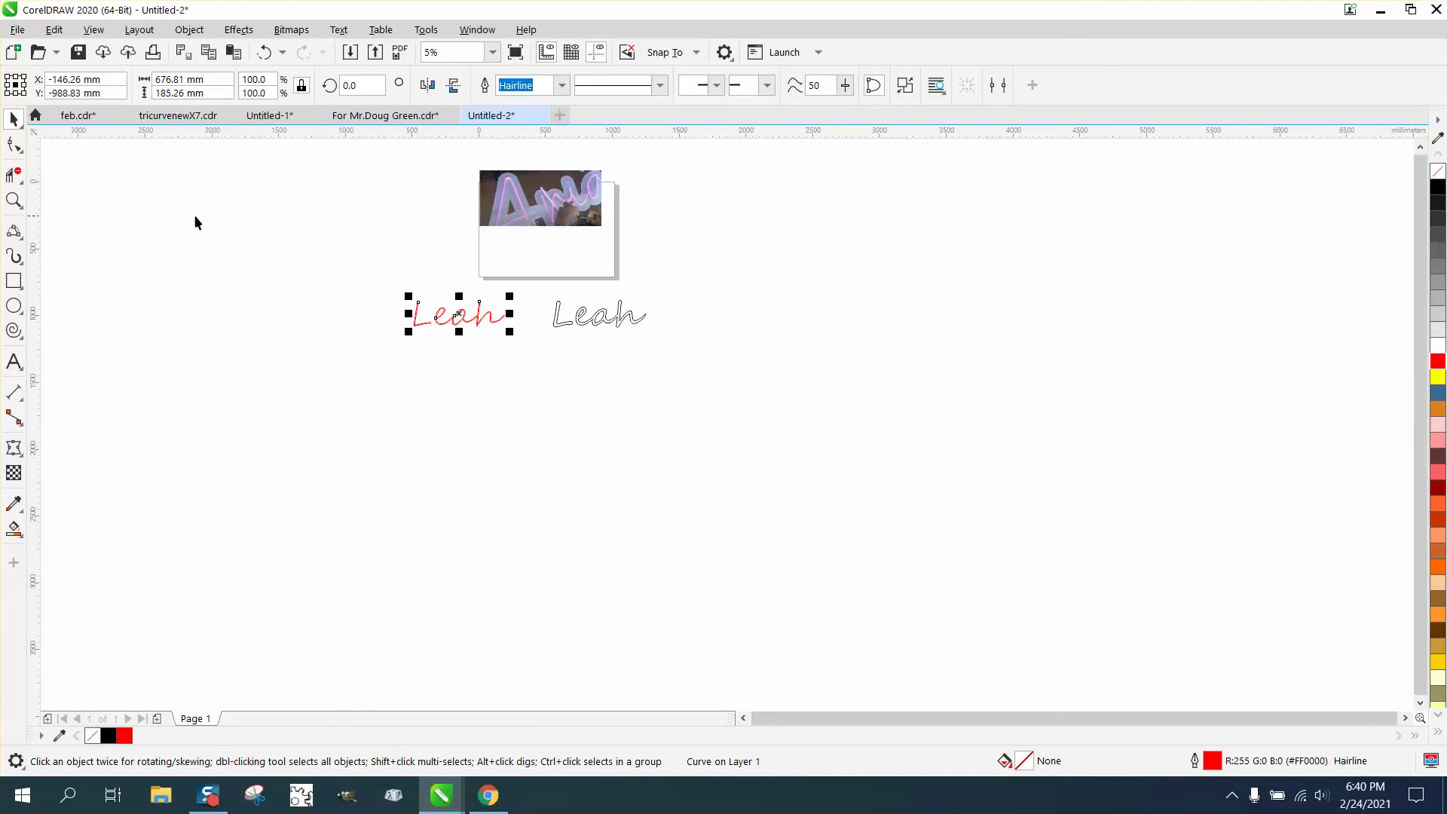
key("z")
left_click_drag(478, 156, 659, 236)
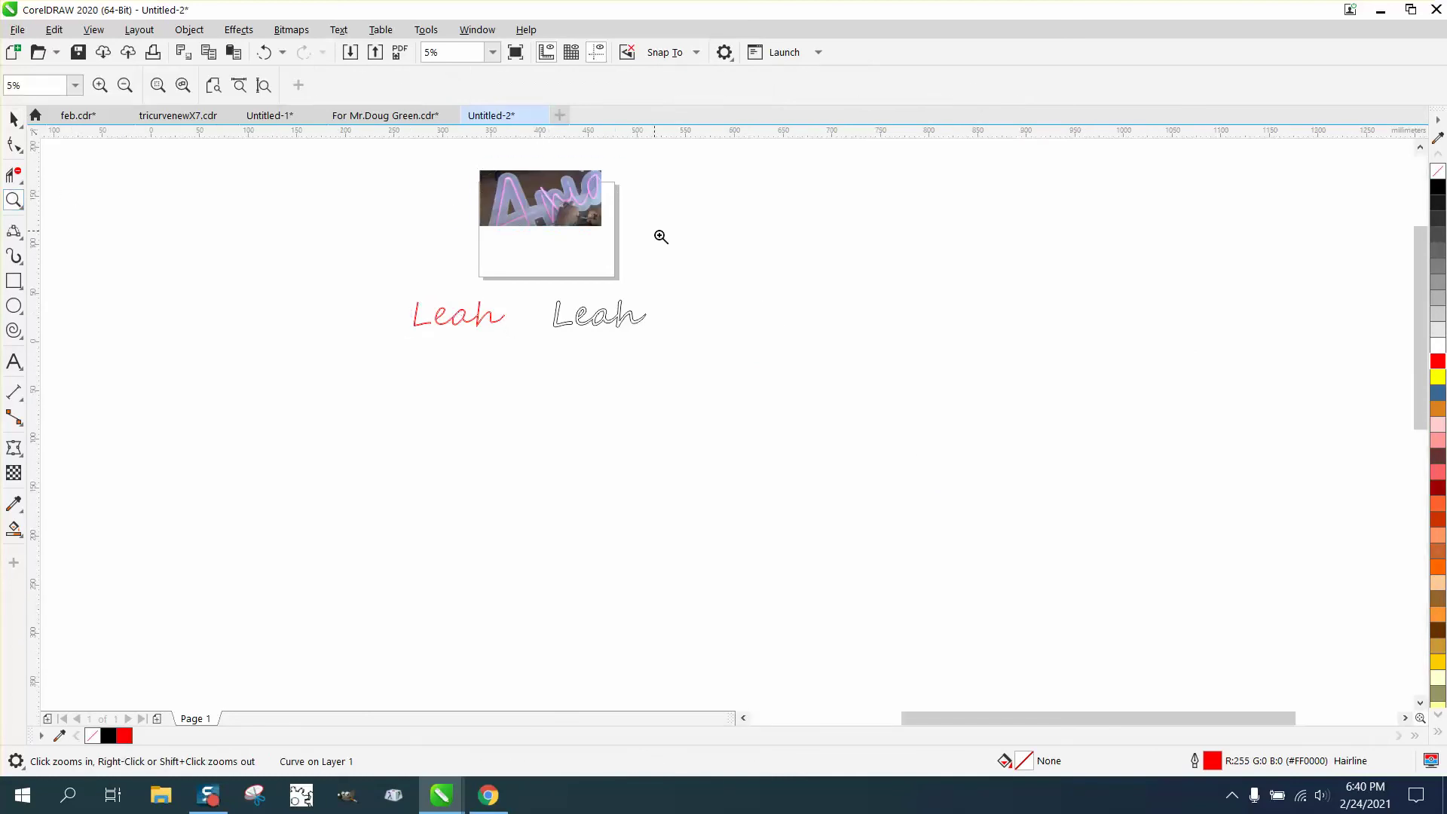
scroll(435, 332, "down", 3)
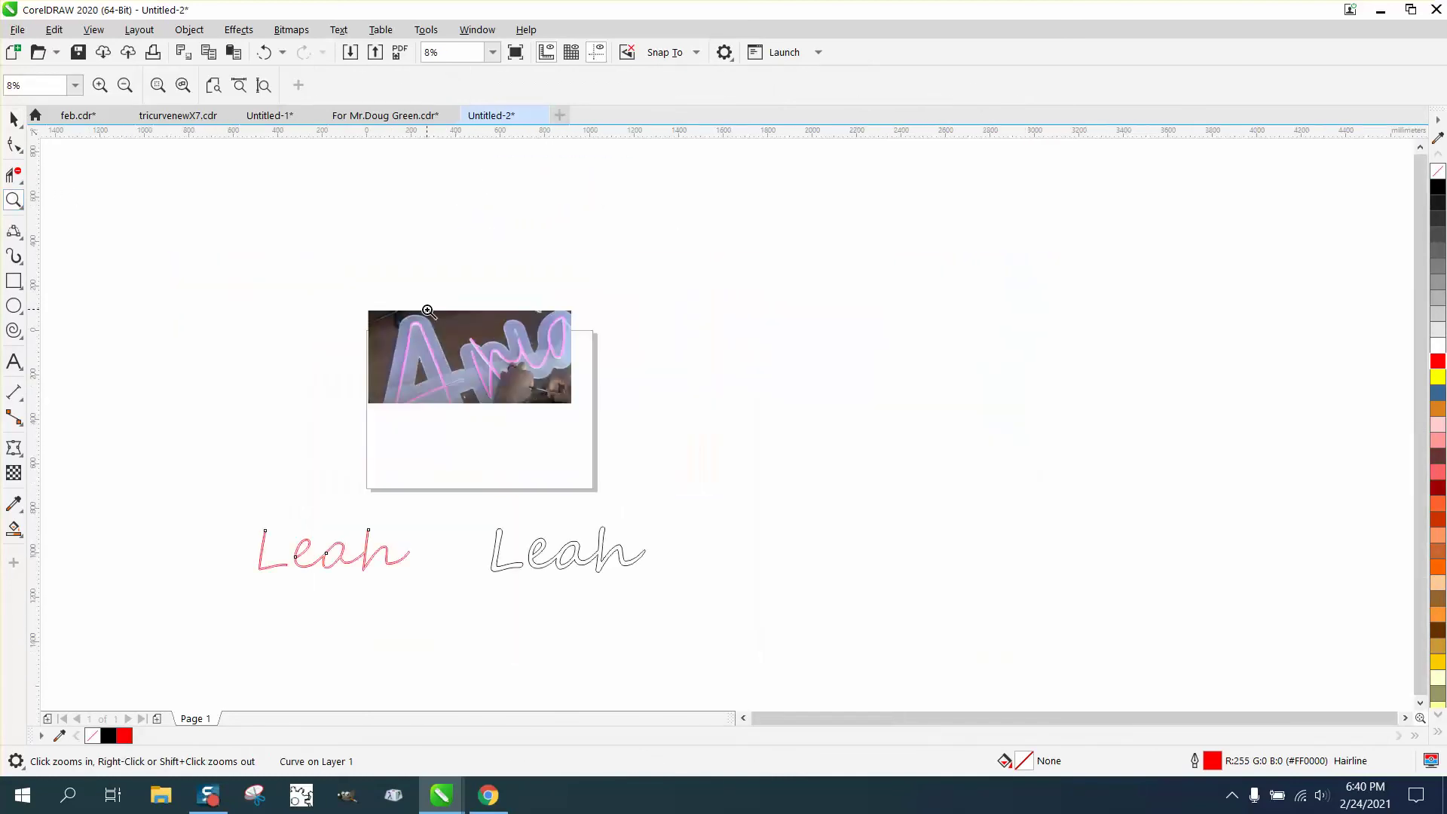
left_click(13, 119)
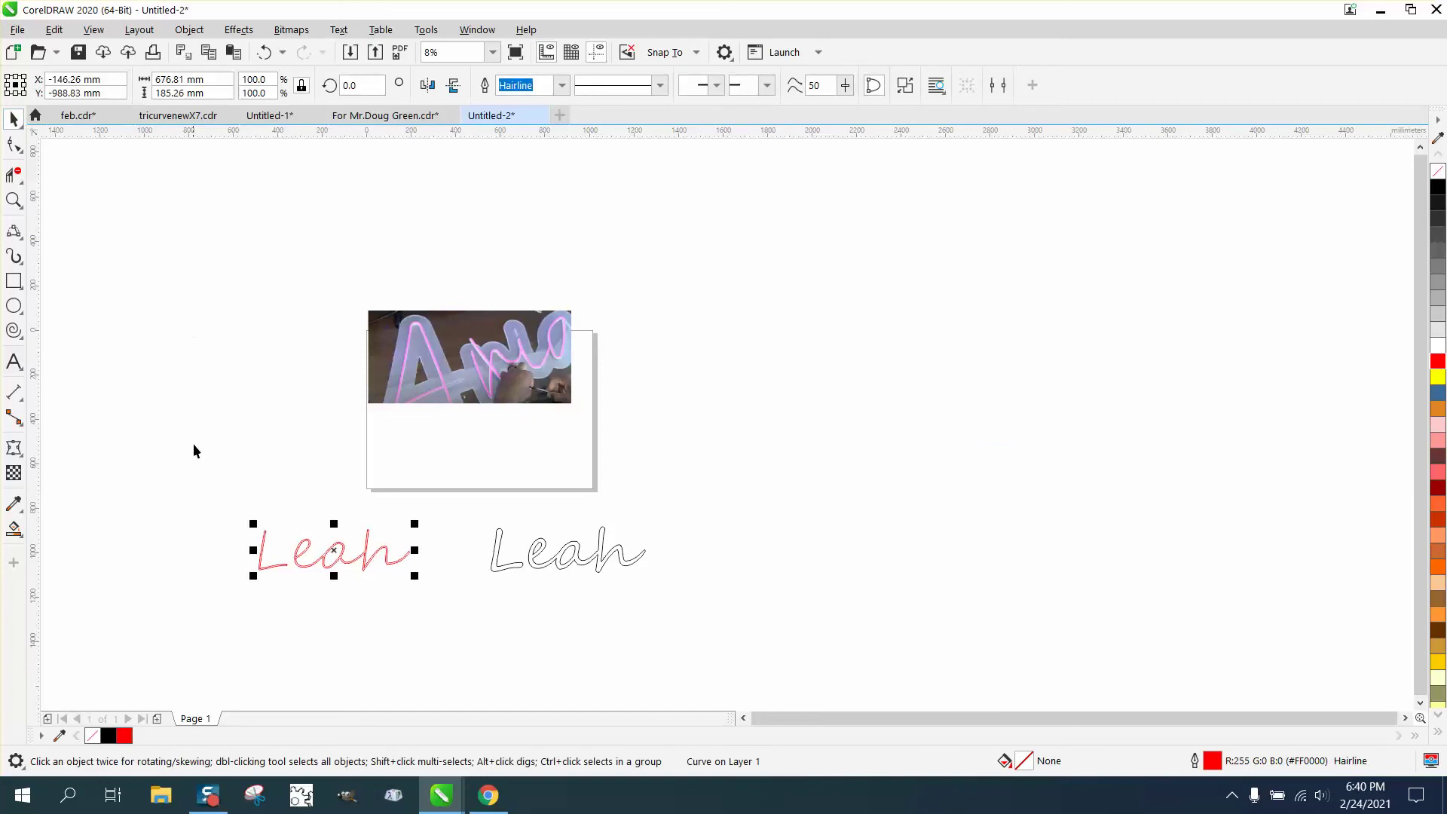
left_click_drag(210, 491, 368, 586)
left_click(13, 199)
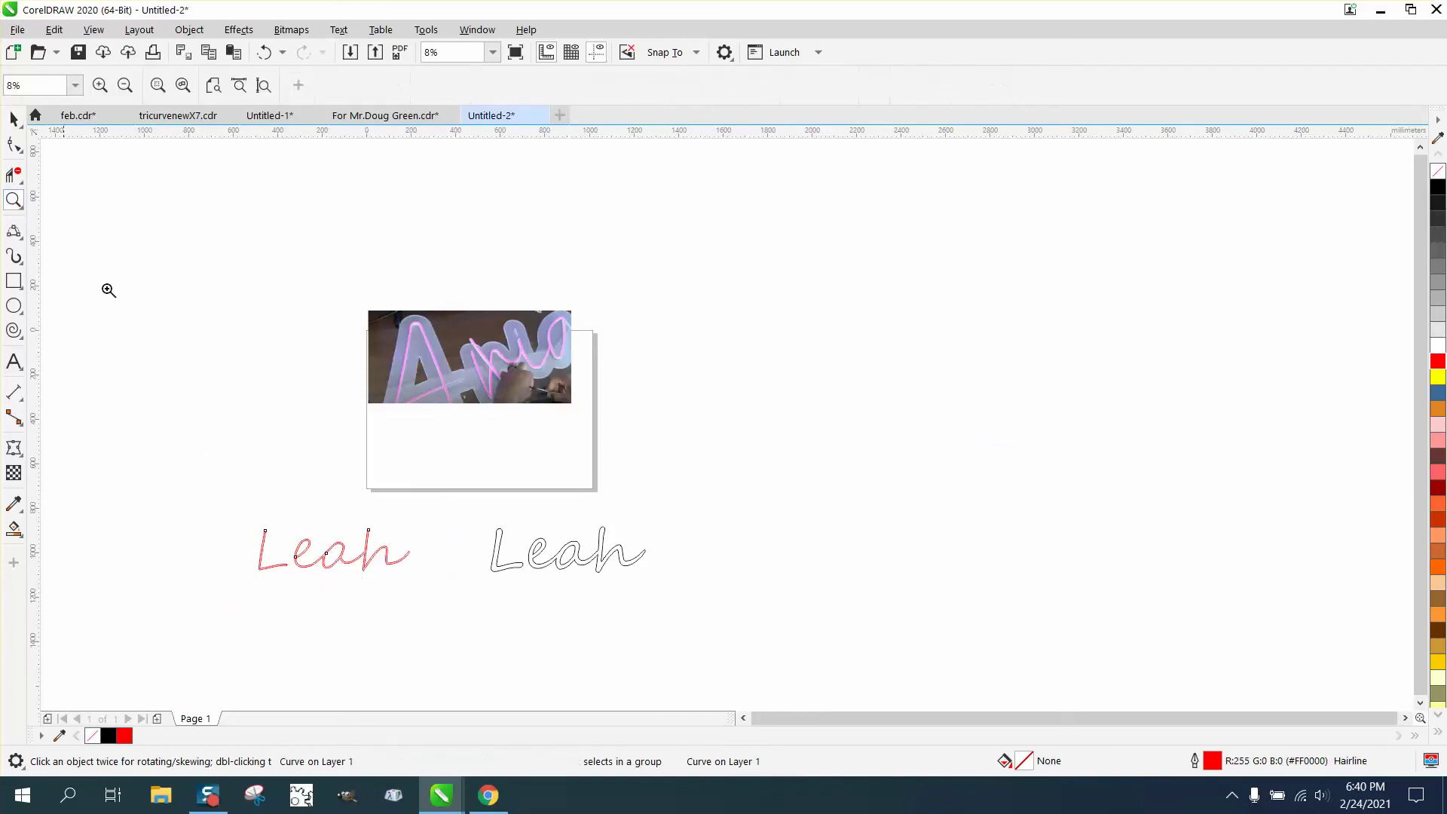
left_click_drag(219, 485, 461, 573)
right_click(272, 377)
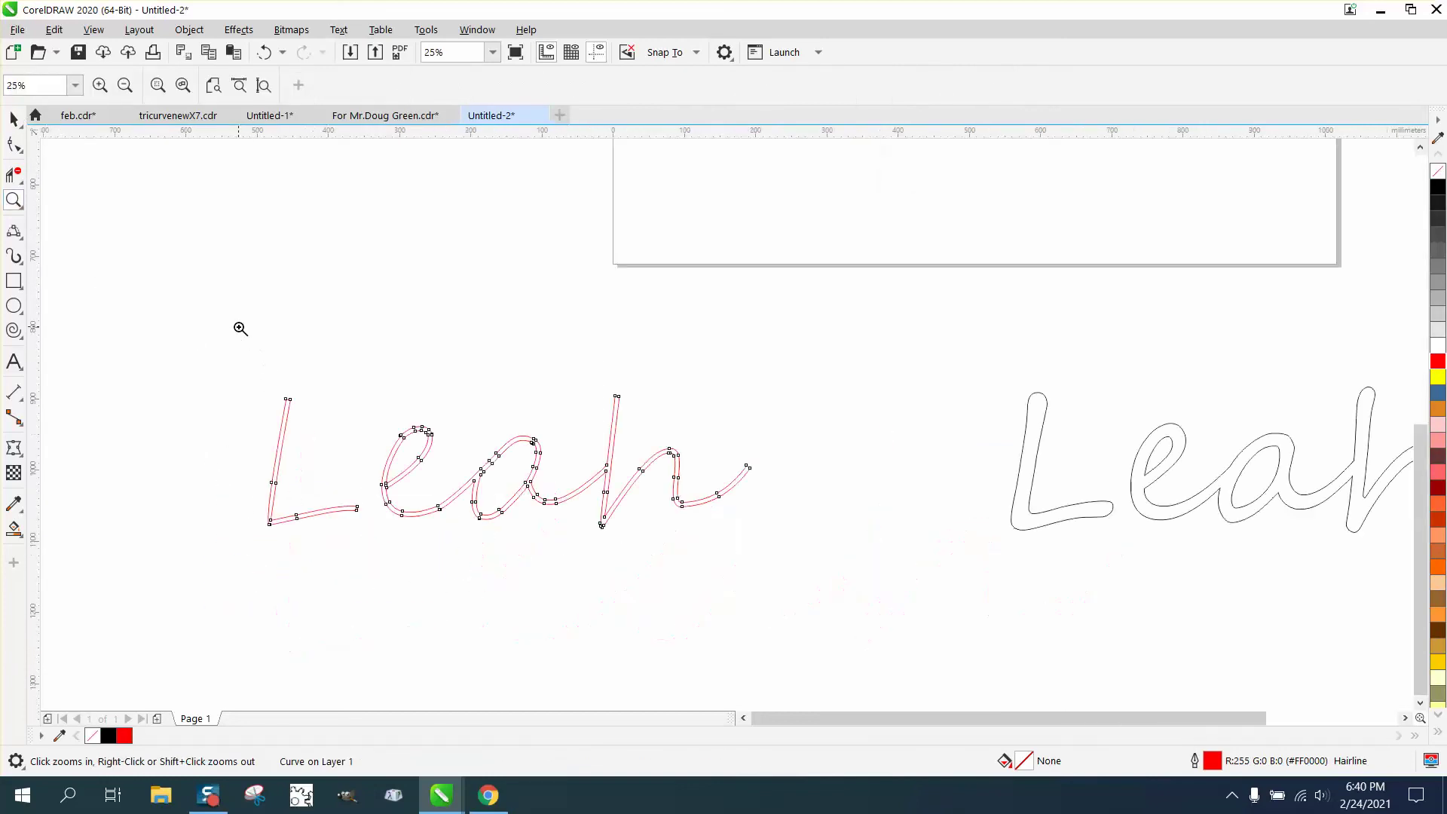
left_click_drag(385, 417, 577, 513)
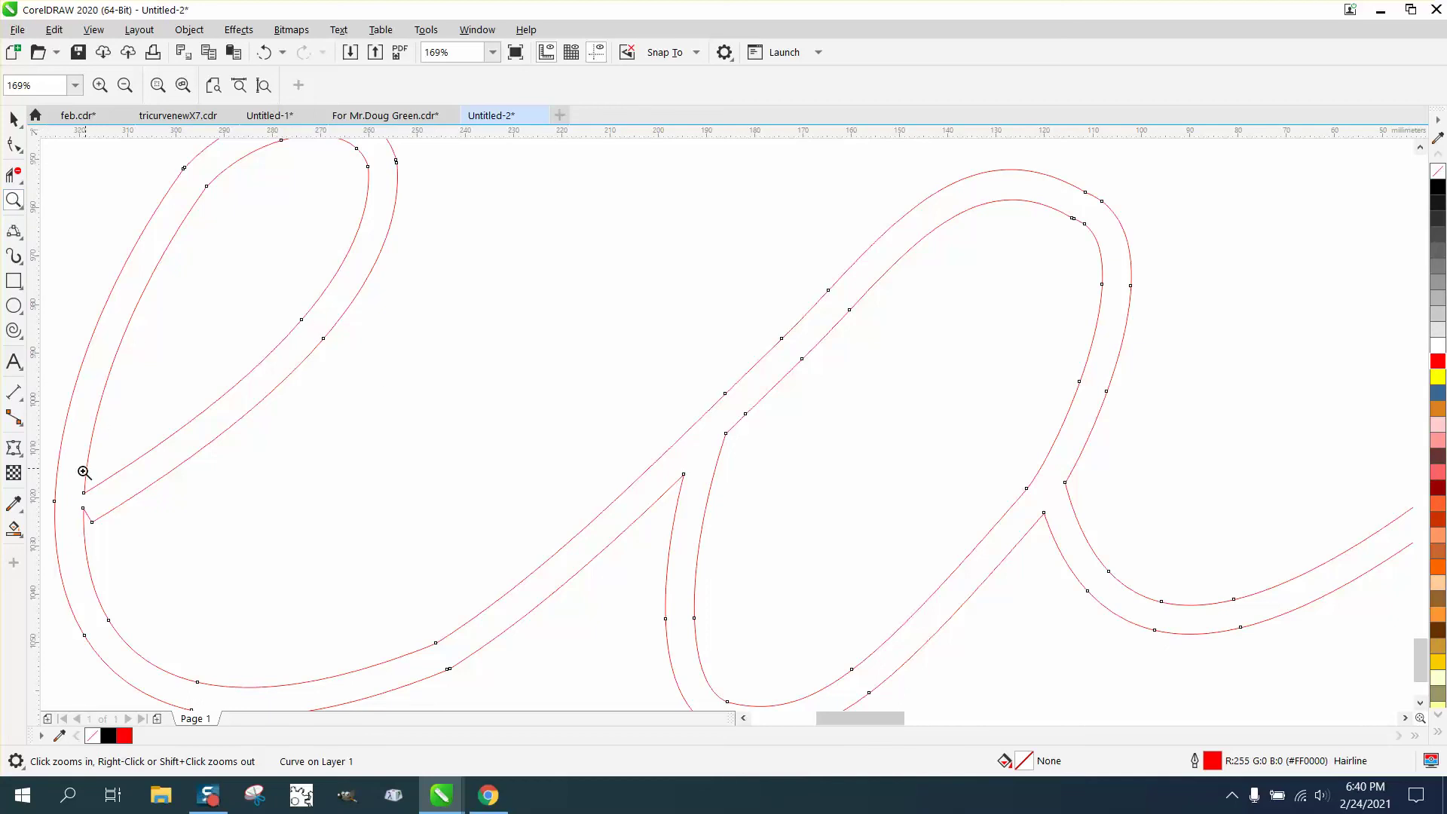
left_click_drag(81, 478, 183, 561)
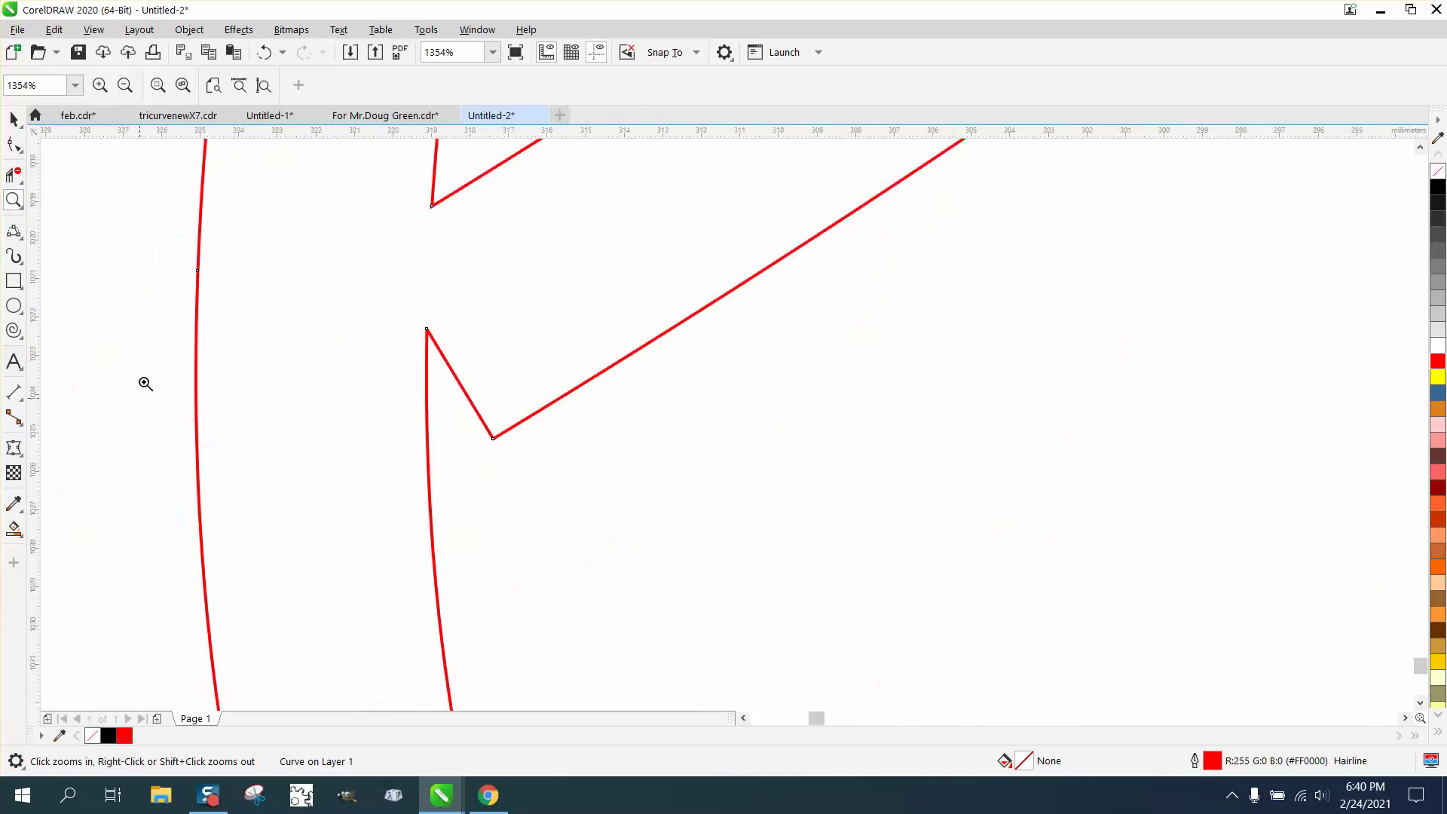
- Move the zigzag corner node and delete the small triangular loop where the e begins
left_click(21, 150)
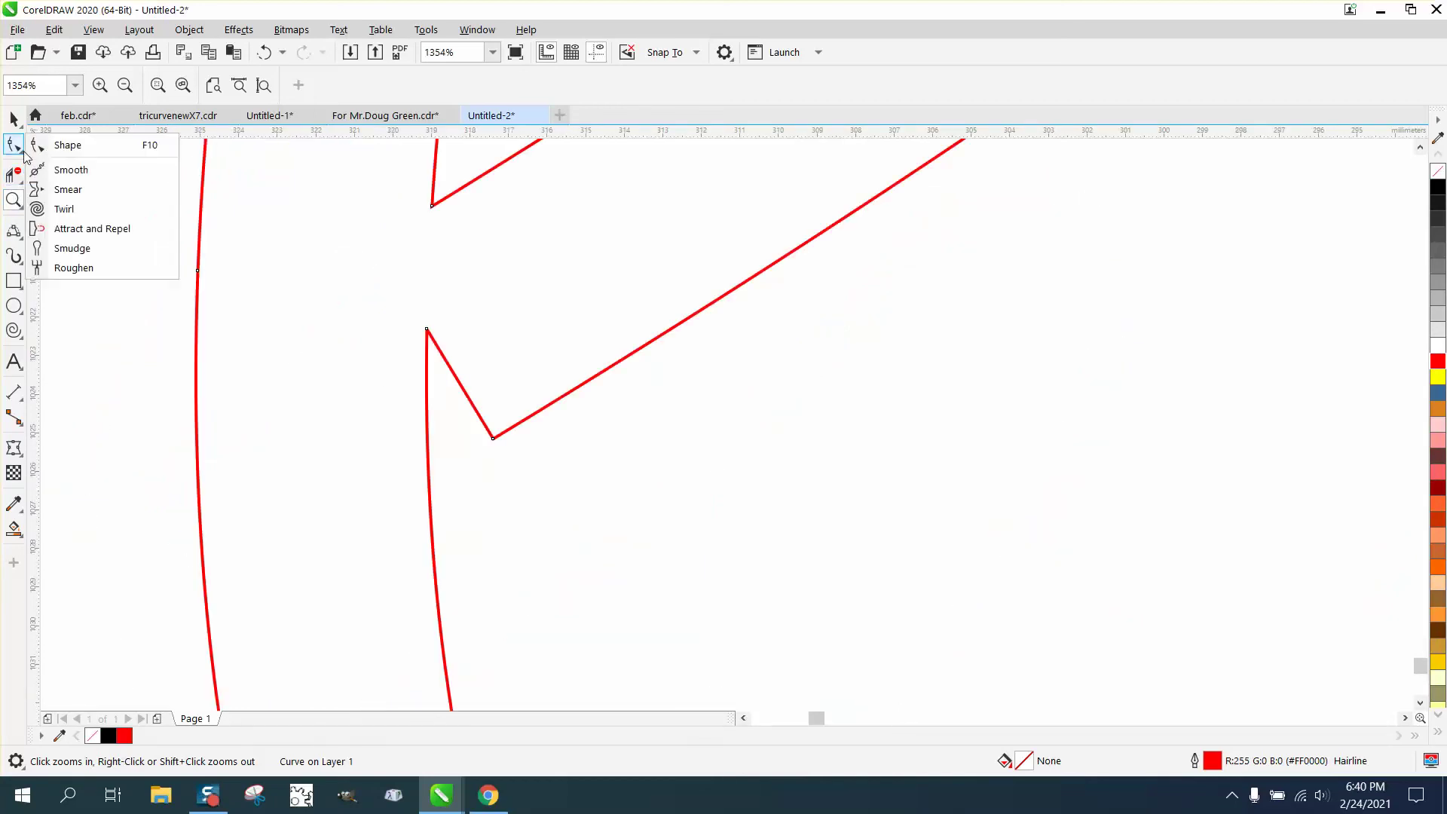
left_click(83, 154)
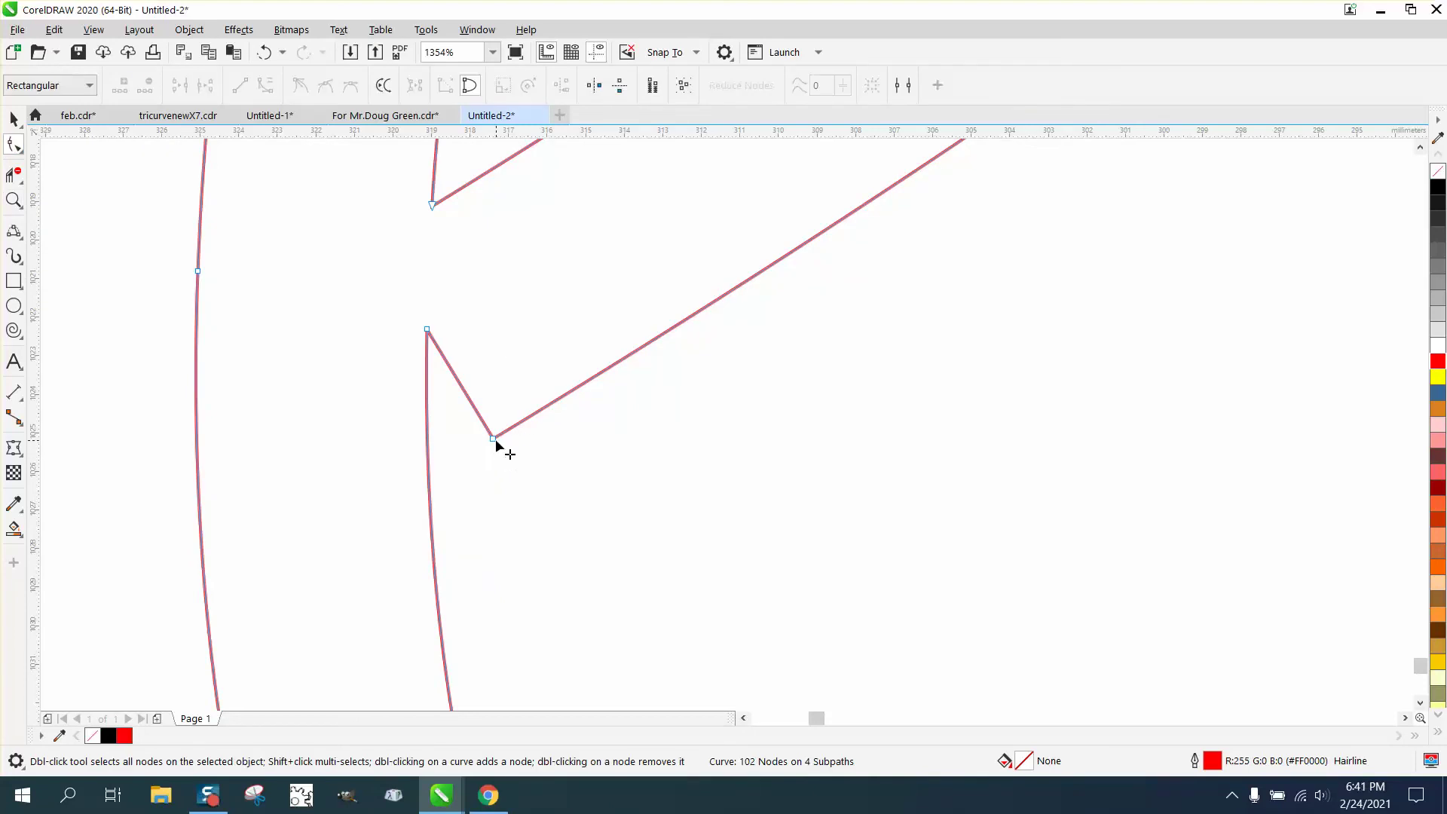
left_click_drag(494, 439, 402, 472)
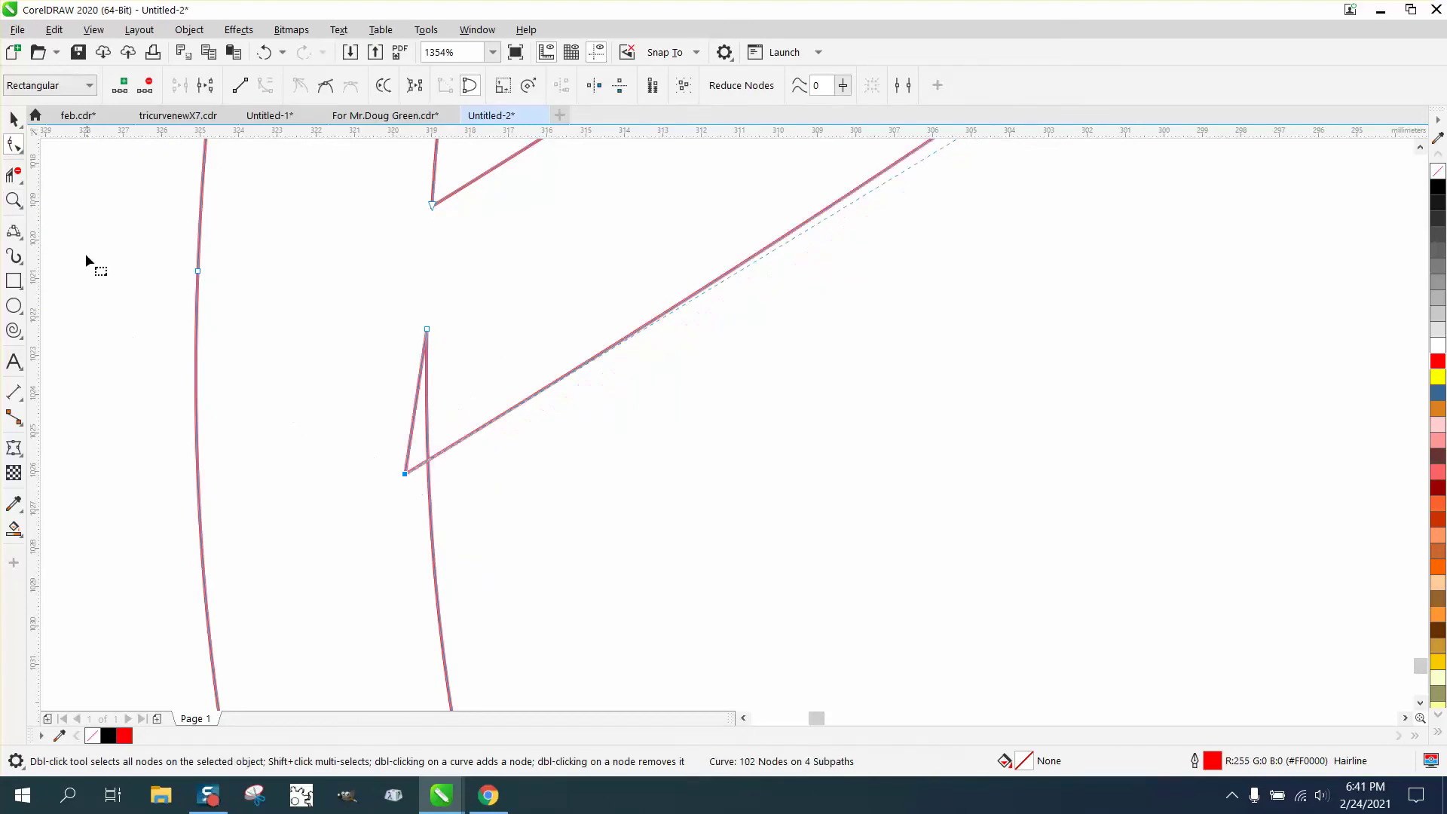
left_click(13, 175)
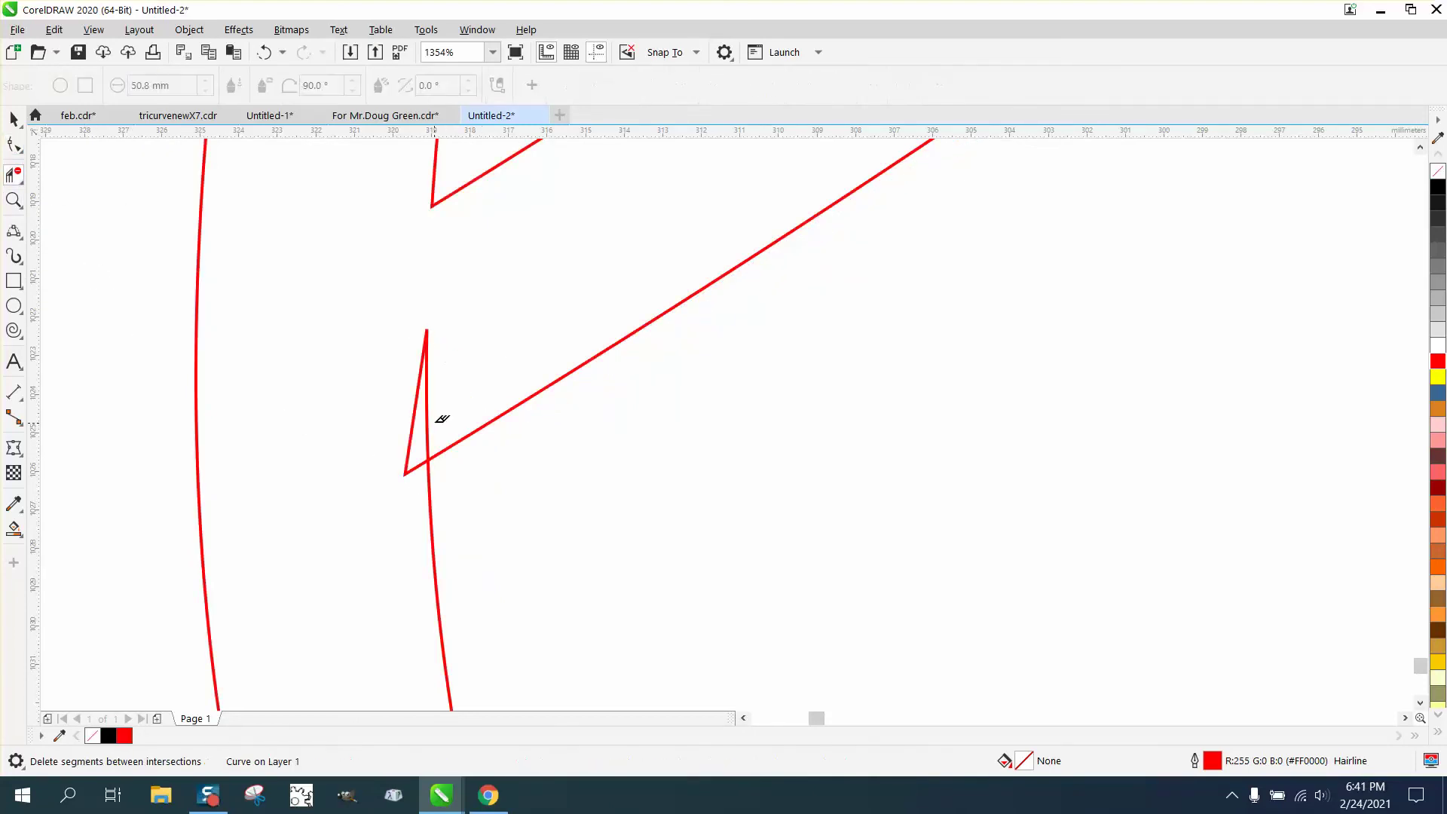
left_click_drag(440, 405, 385, 418)
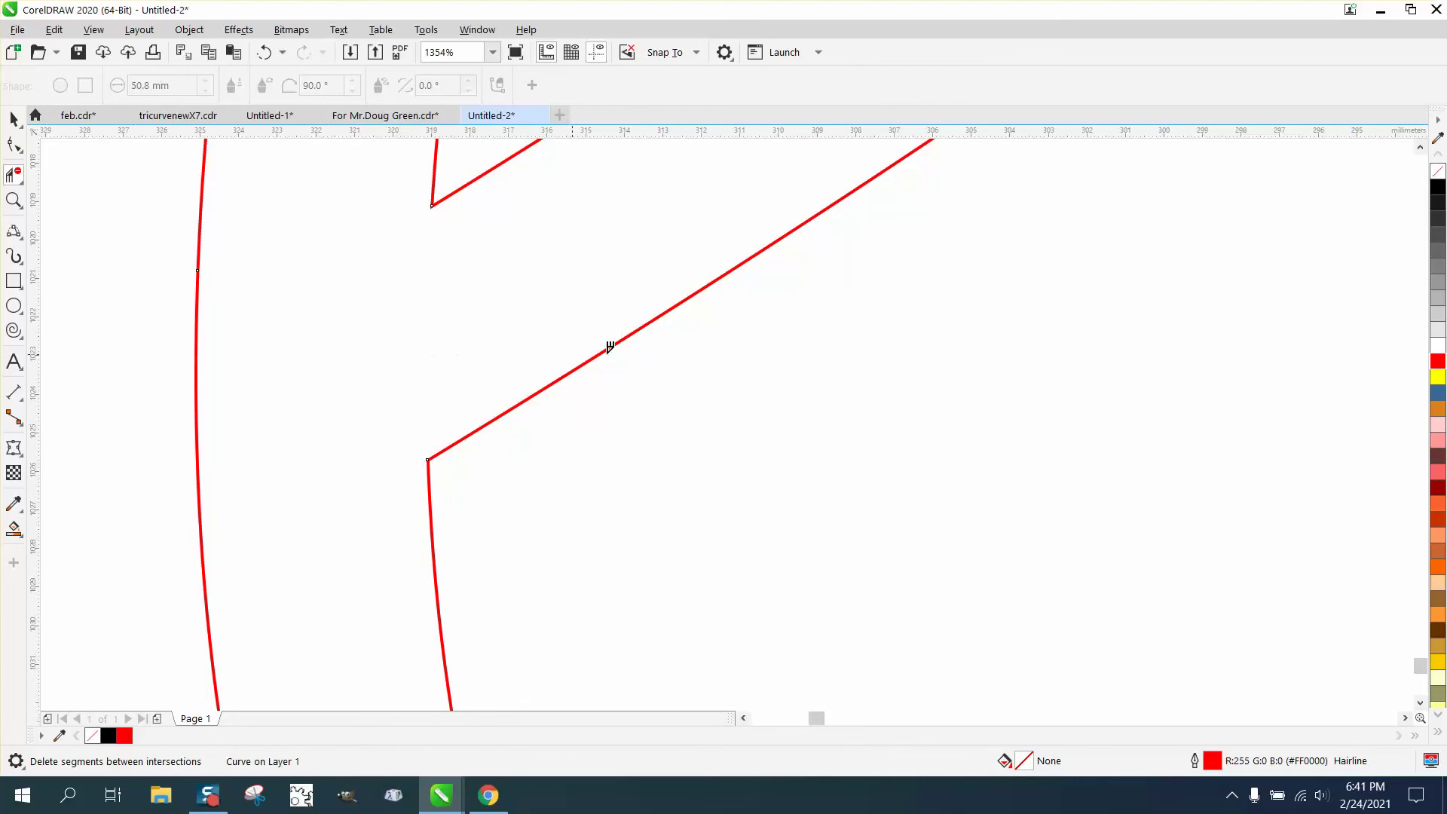
scroll(404, 326, "down", 4)
scroll(584, 408, "down", 3)
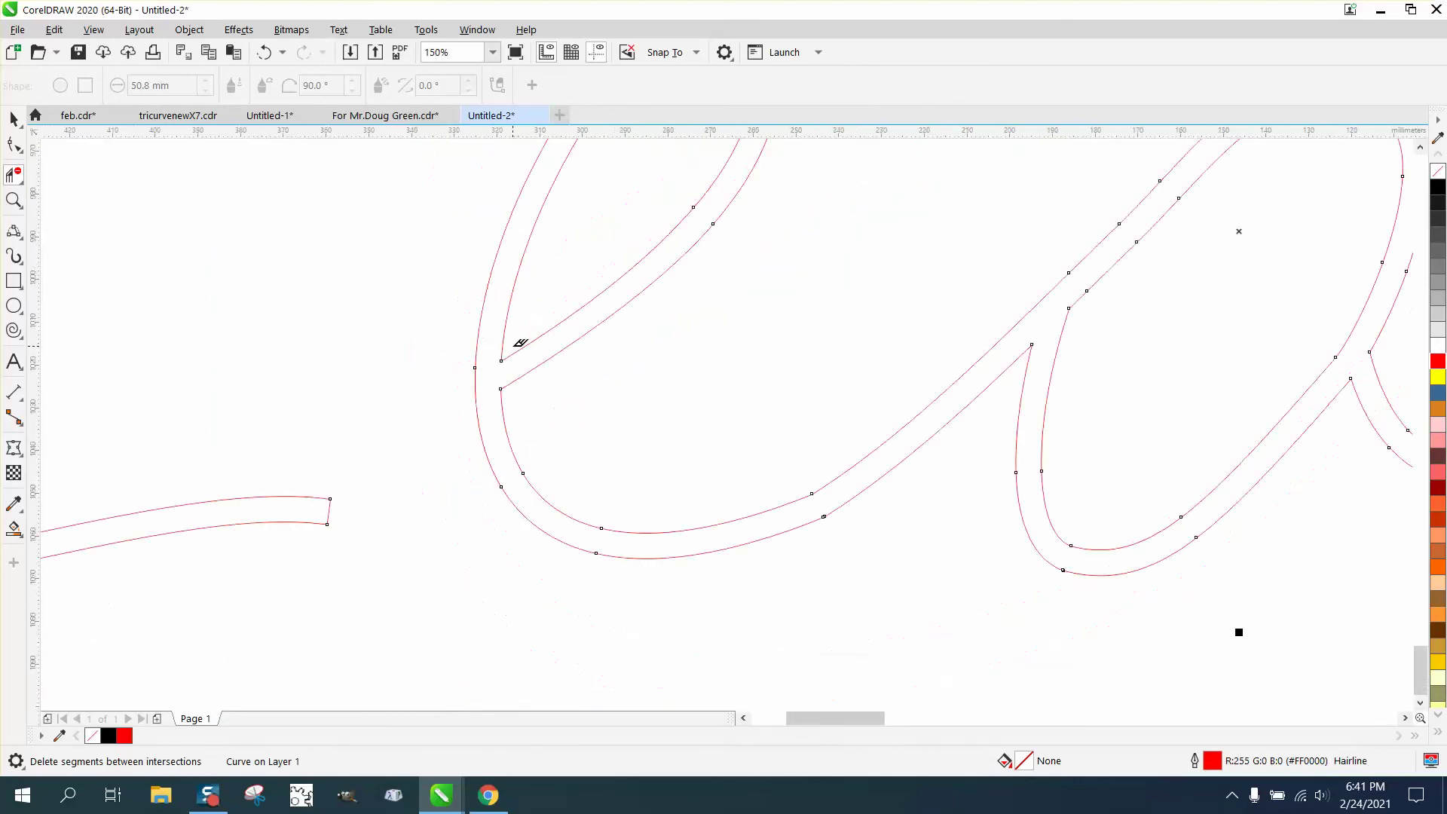
scroll(364, 378, "down", 1)
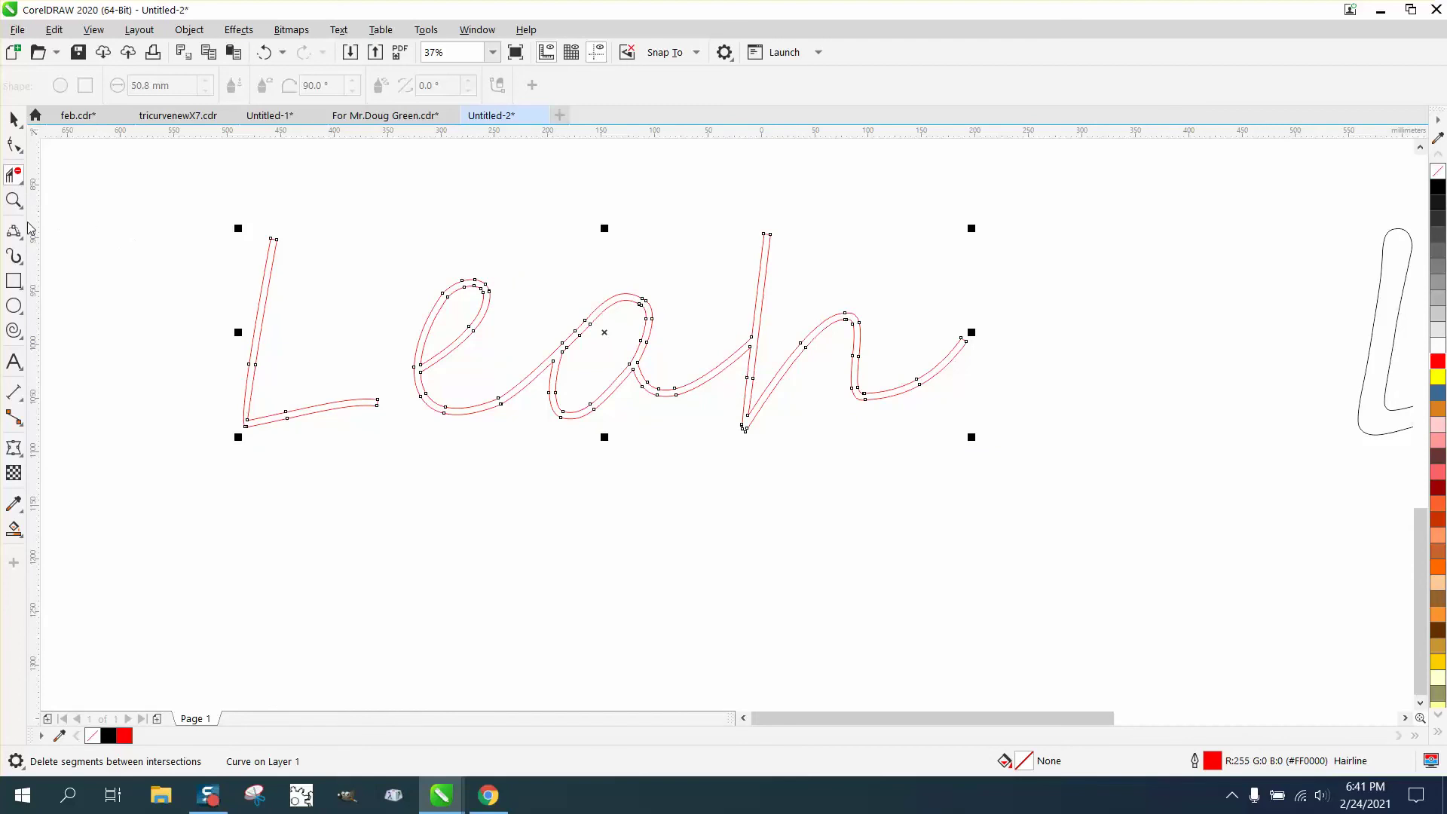
- Nudge the L's bottom-left corner node left to tidy the corner
left_click(13, 199)
left_click(207, 414)
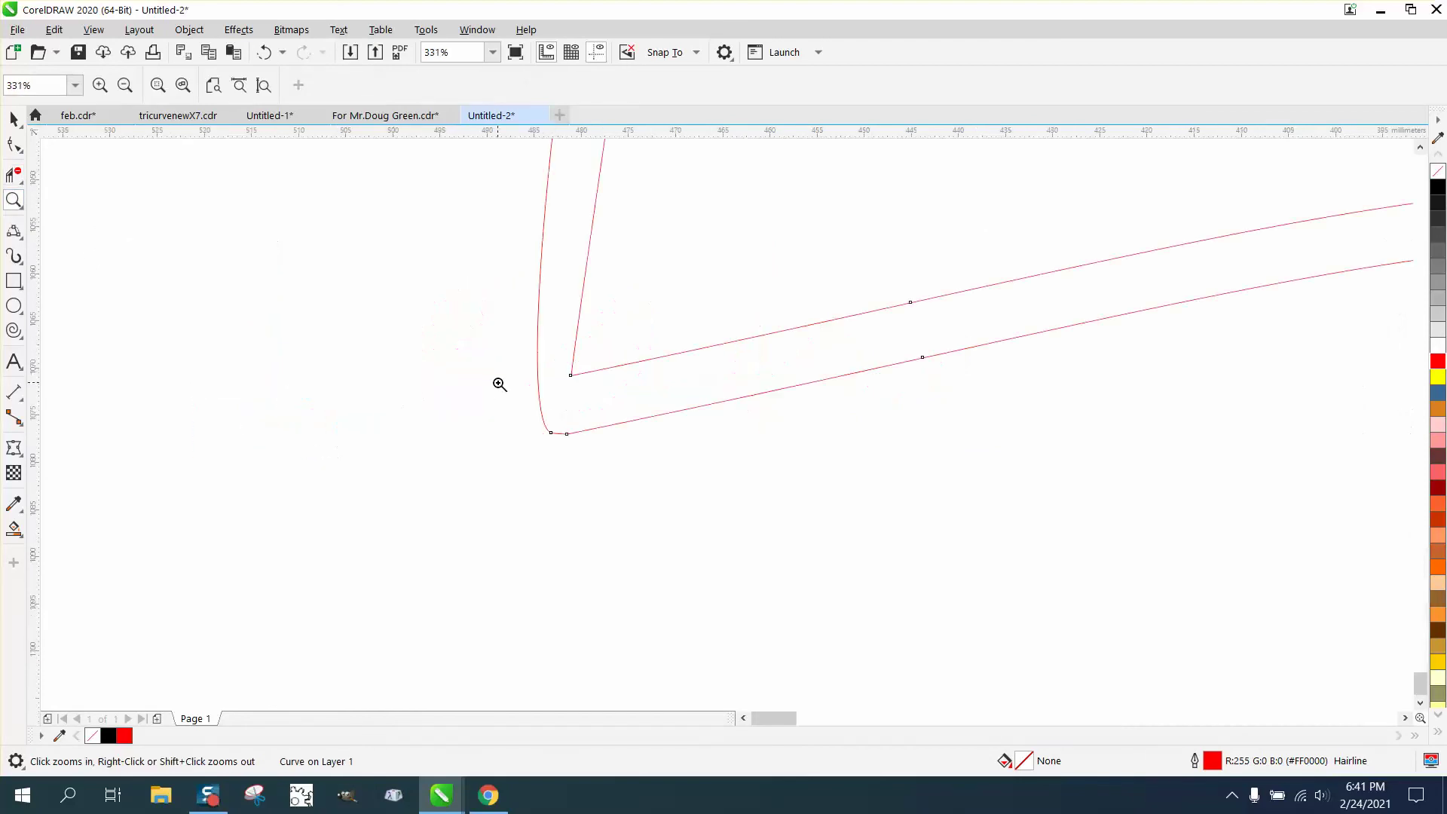
left_click(13, 144)
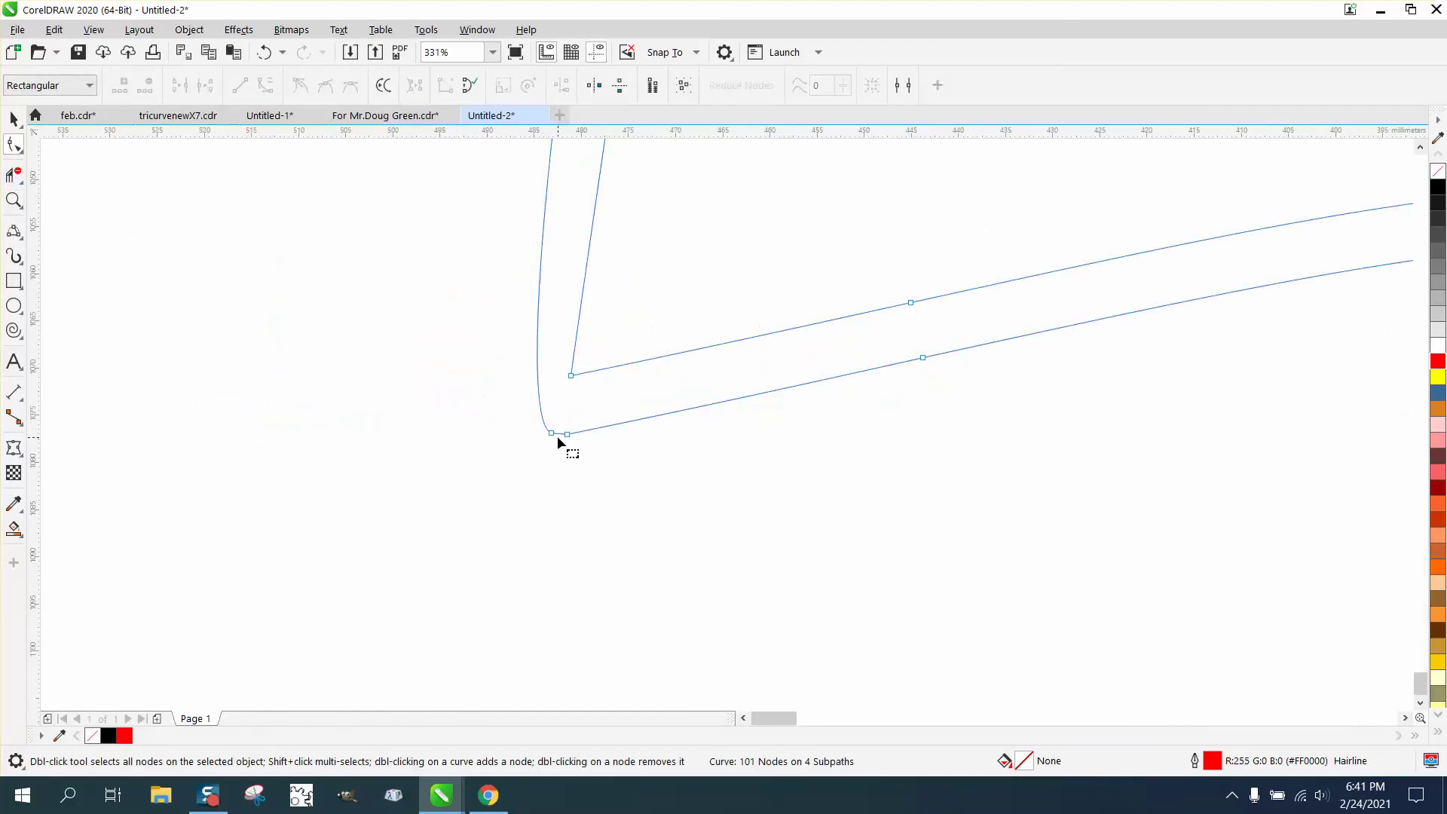
left_click_drag(550, 434, 517, 434)
scroll(640, 428, "down", 6)
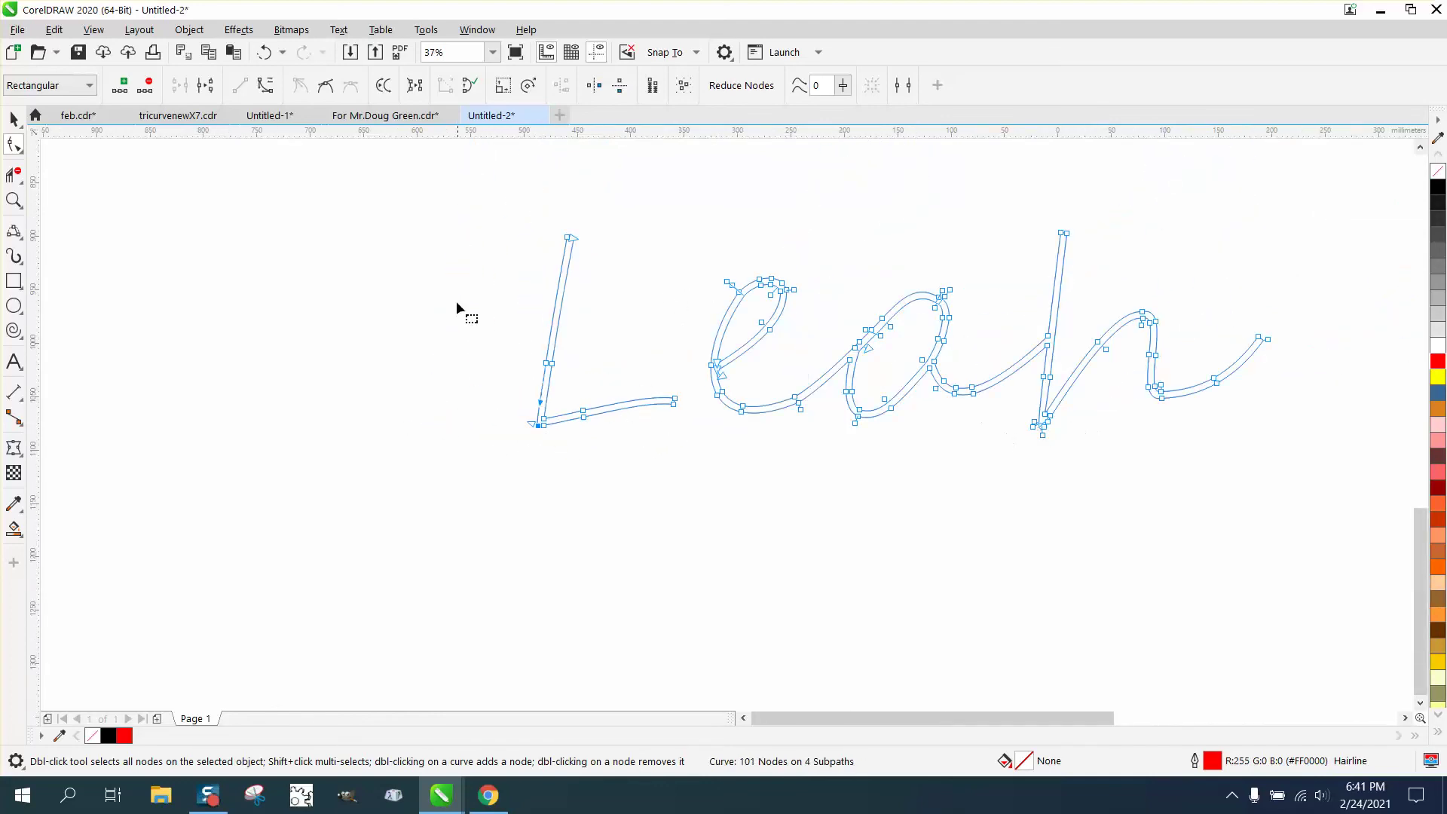
left_click(14, 119)
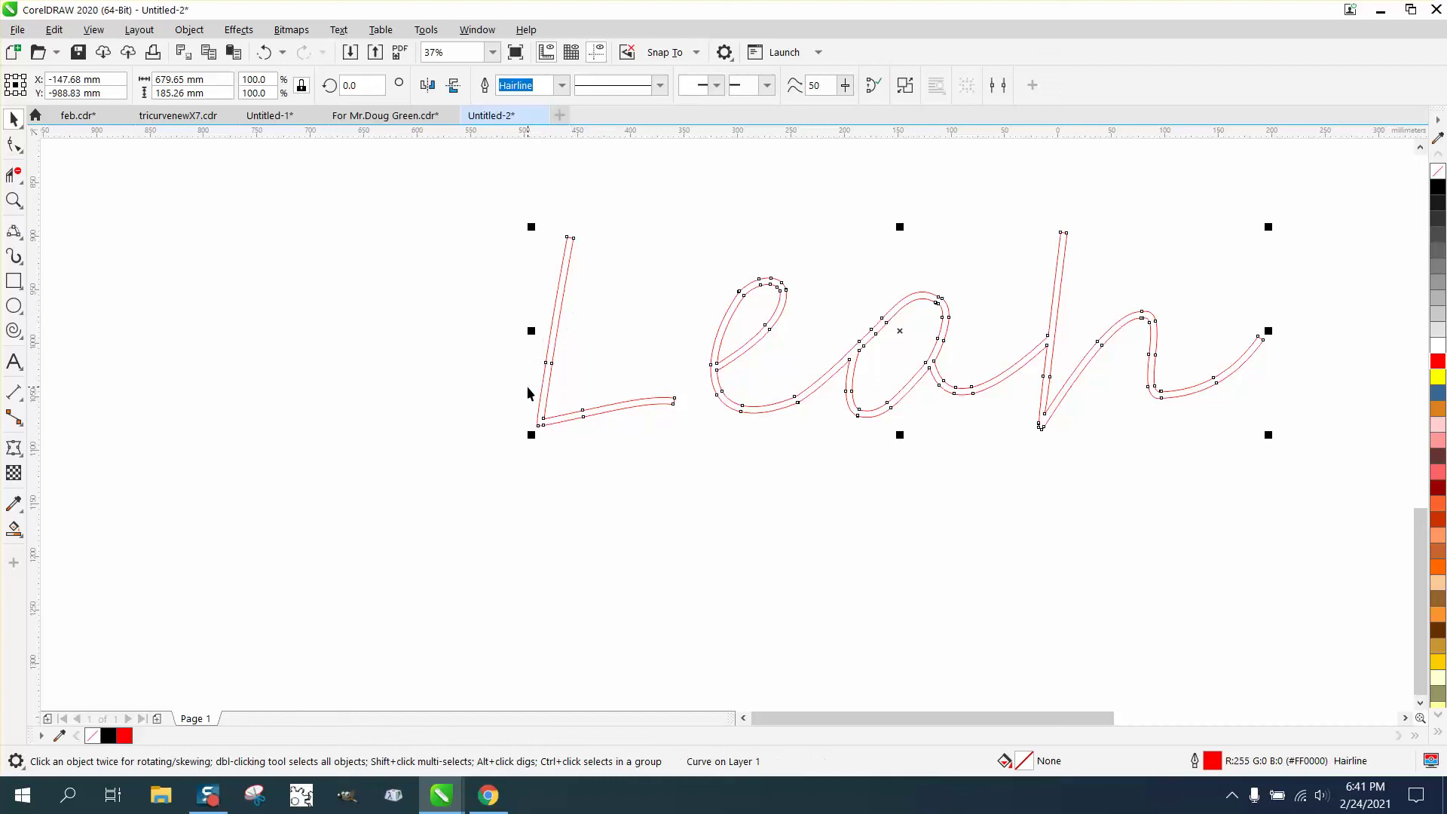
- Bring up the Contour settings and change the document units to inches
scroll(473, 259, "down", 1)
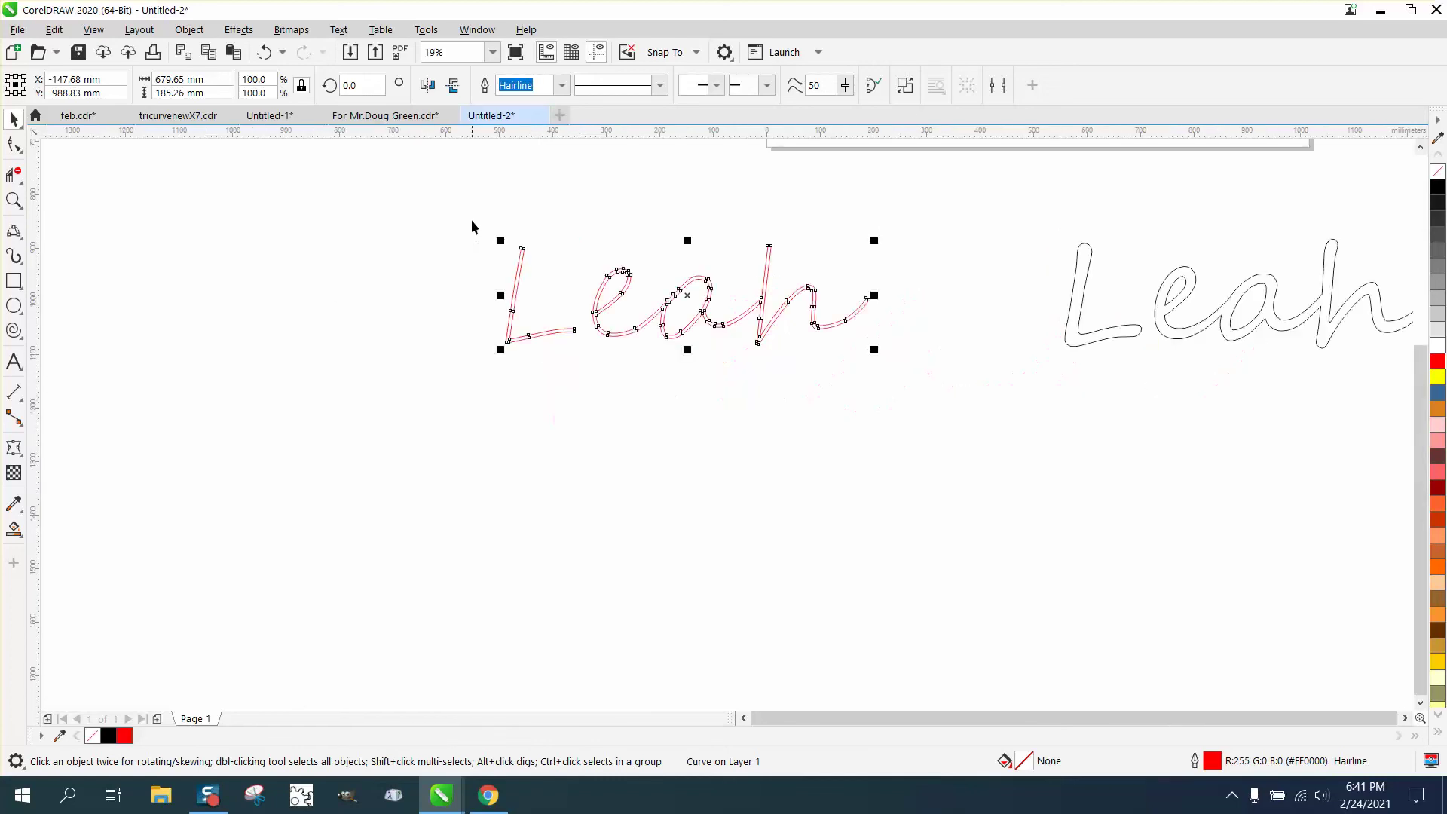
left_click_drag(465, 208, 970, 408)
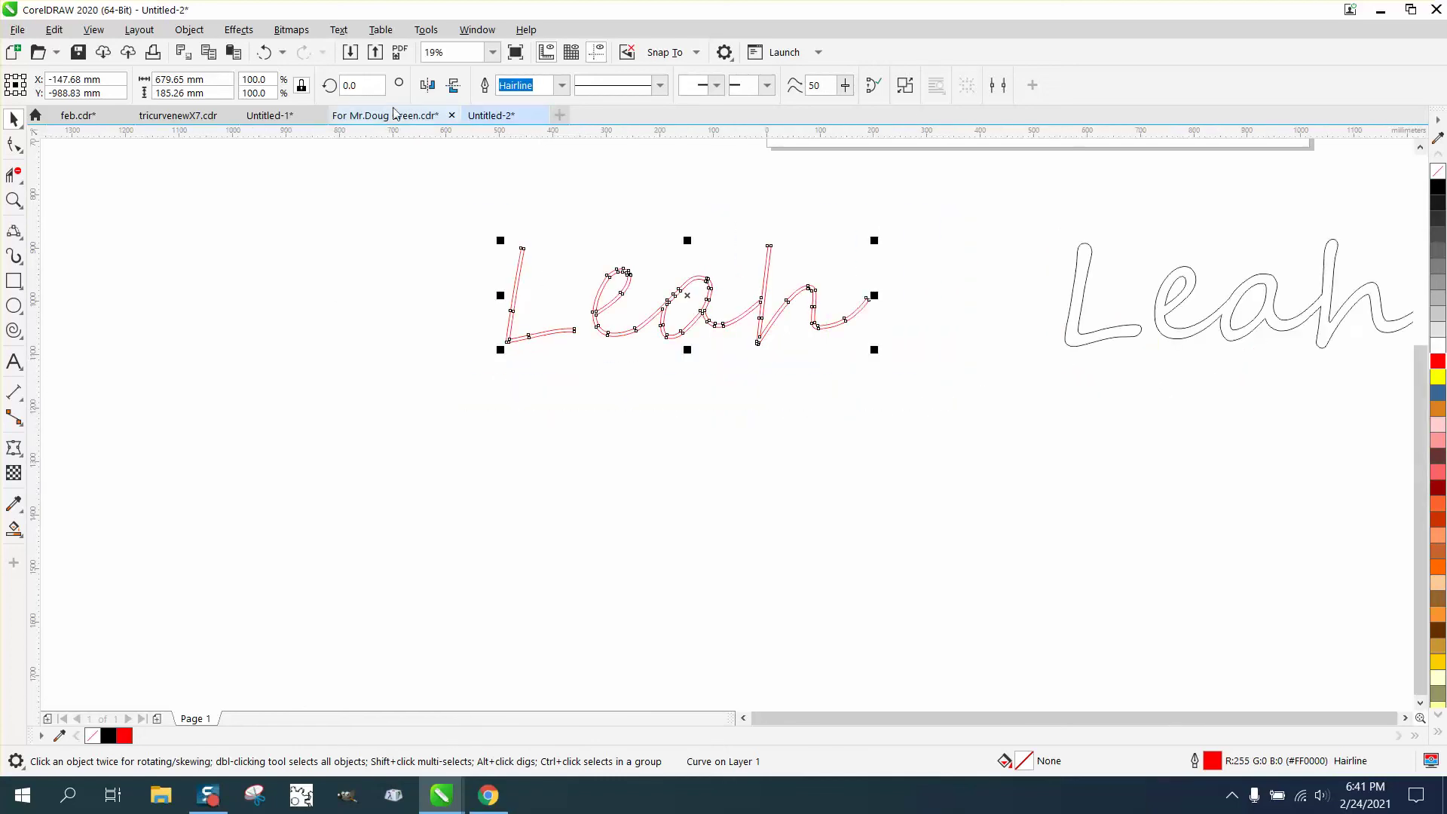
left_click(238, 30)
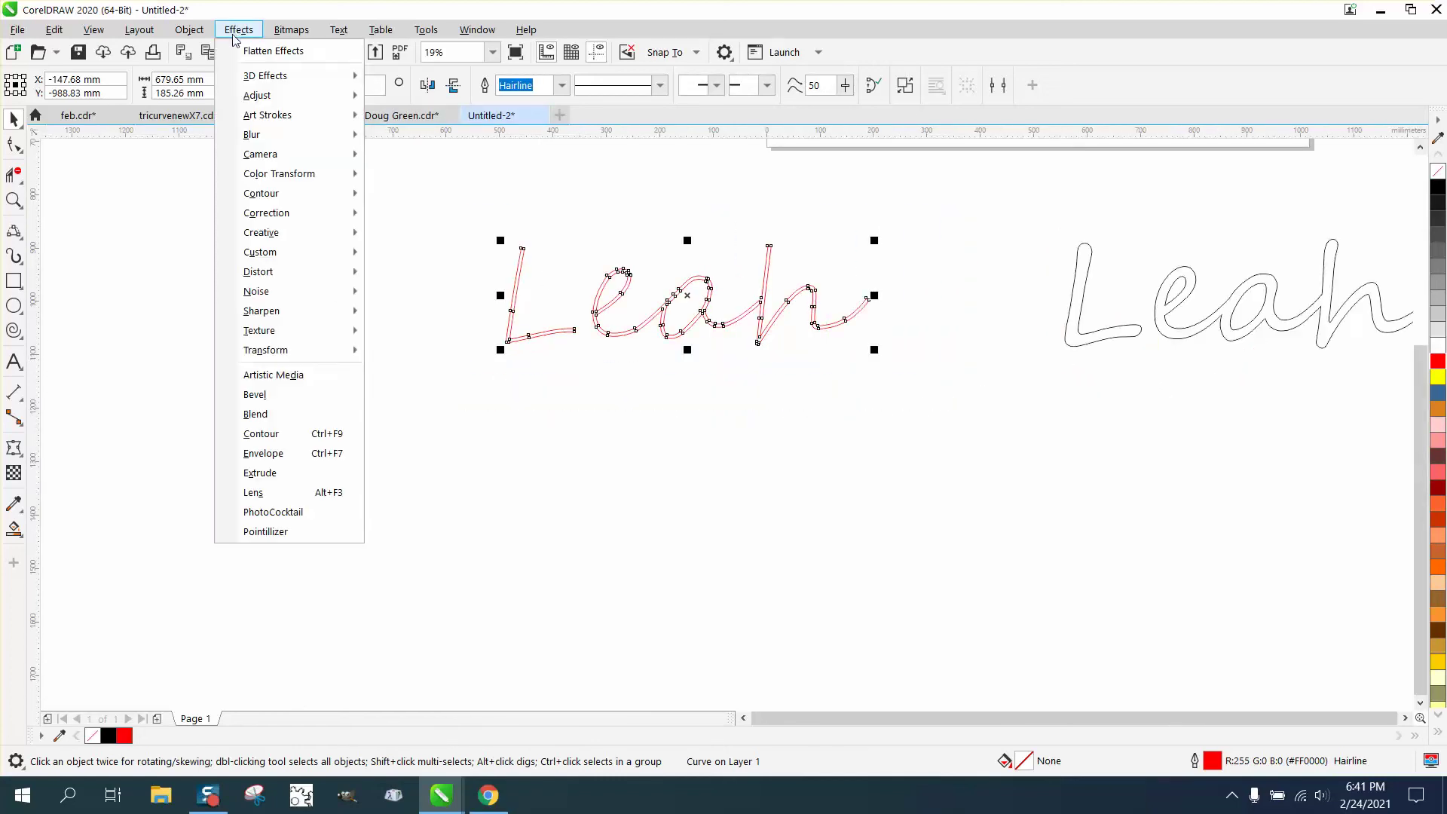
left_click(261, 434)
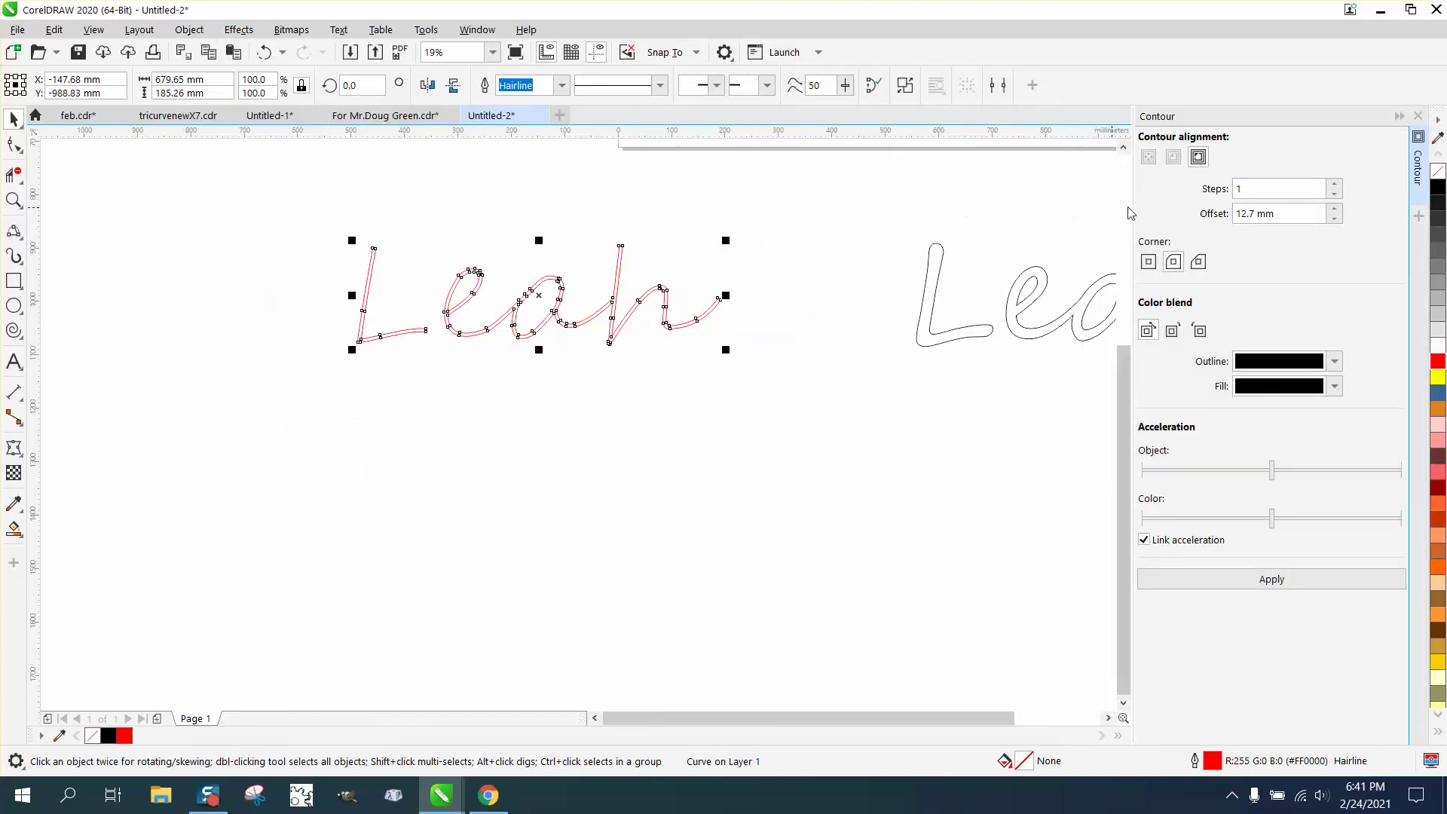
left_click(1273, 213)
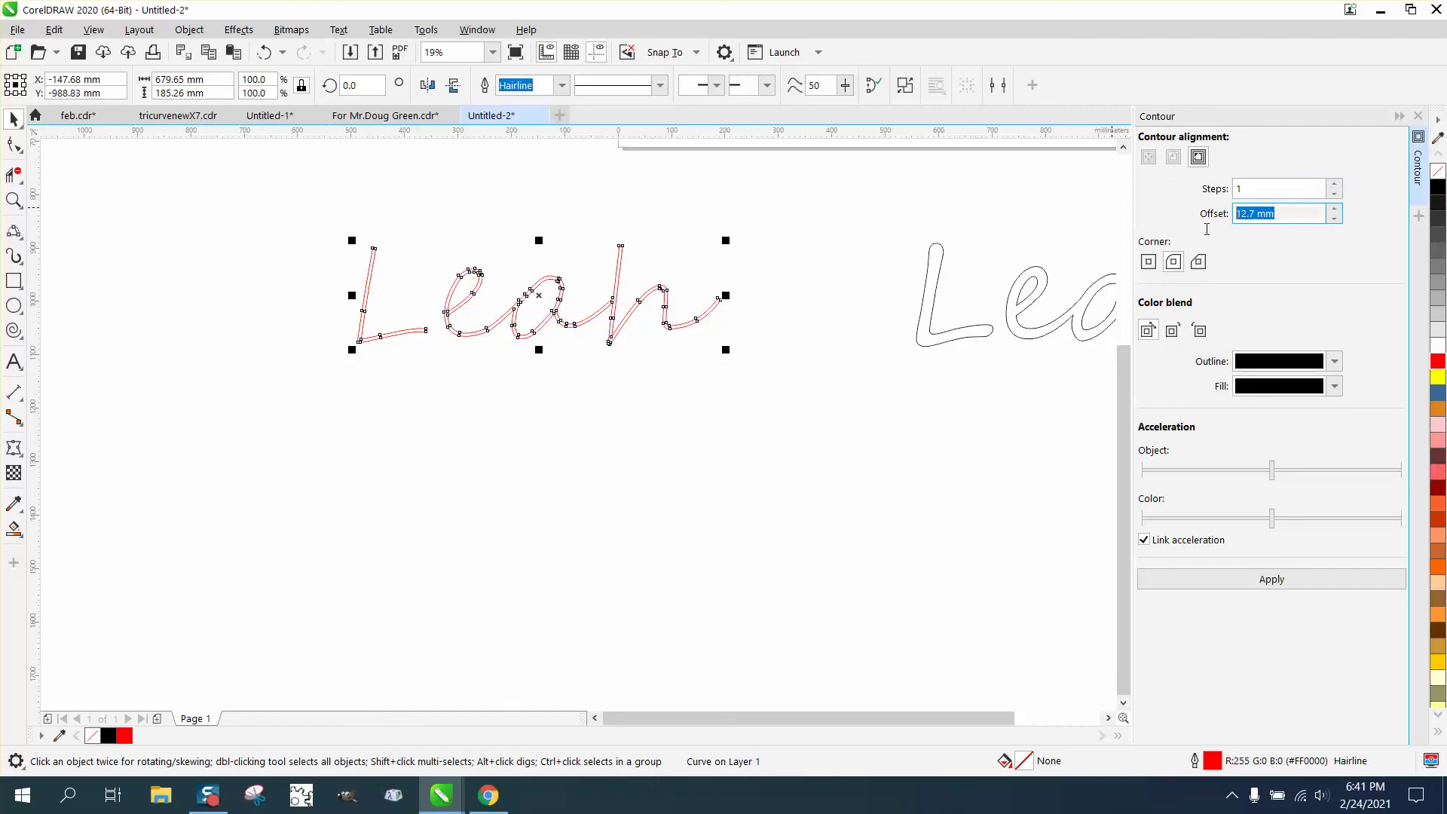
left_click(894, 215)
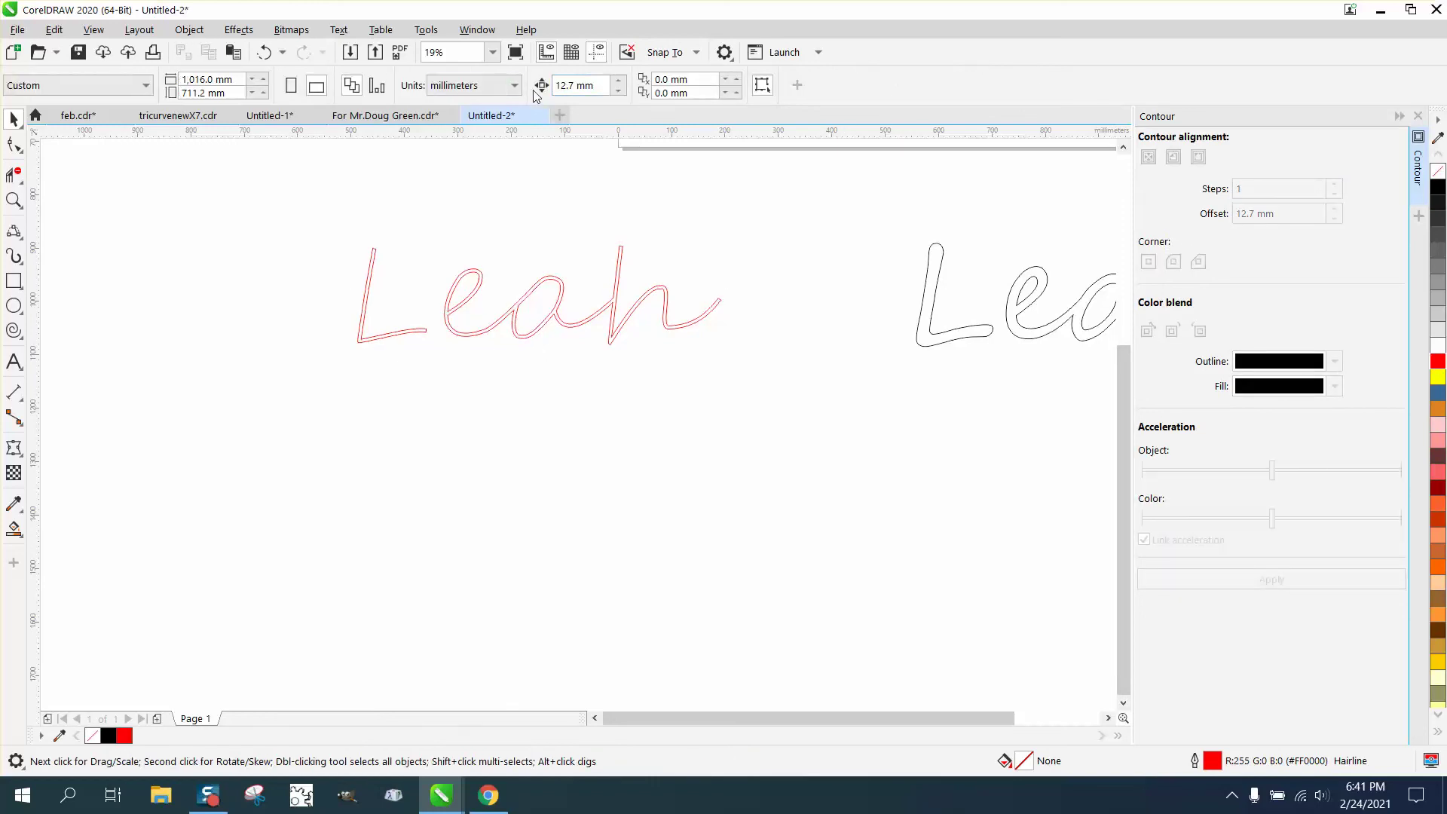
left_click(514, 85)
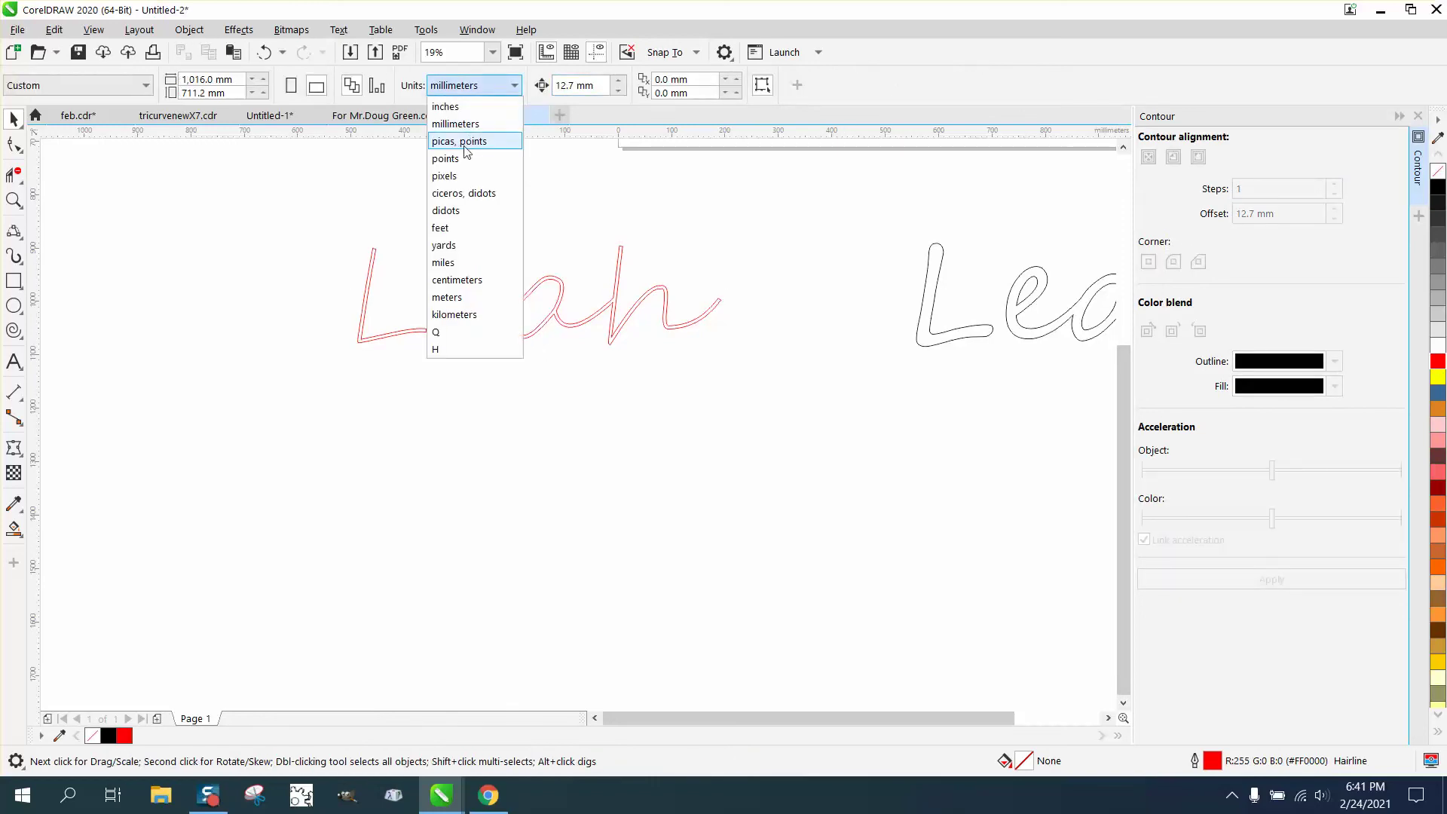
left_click(446, 107)
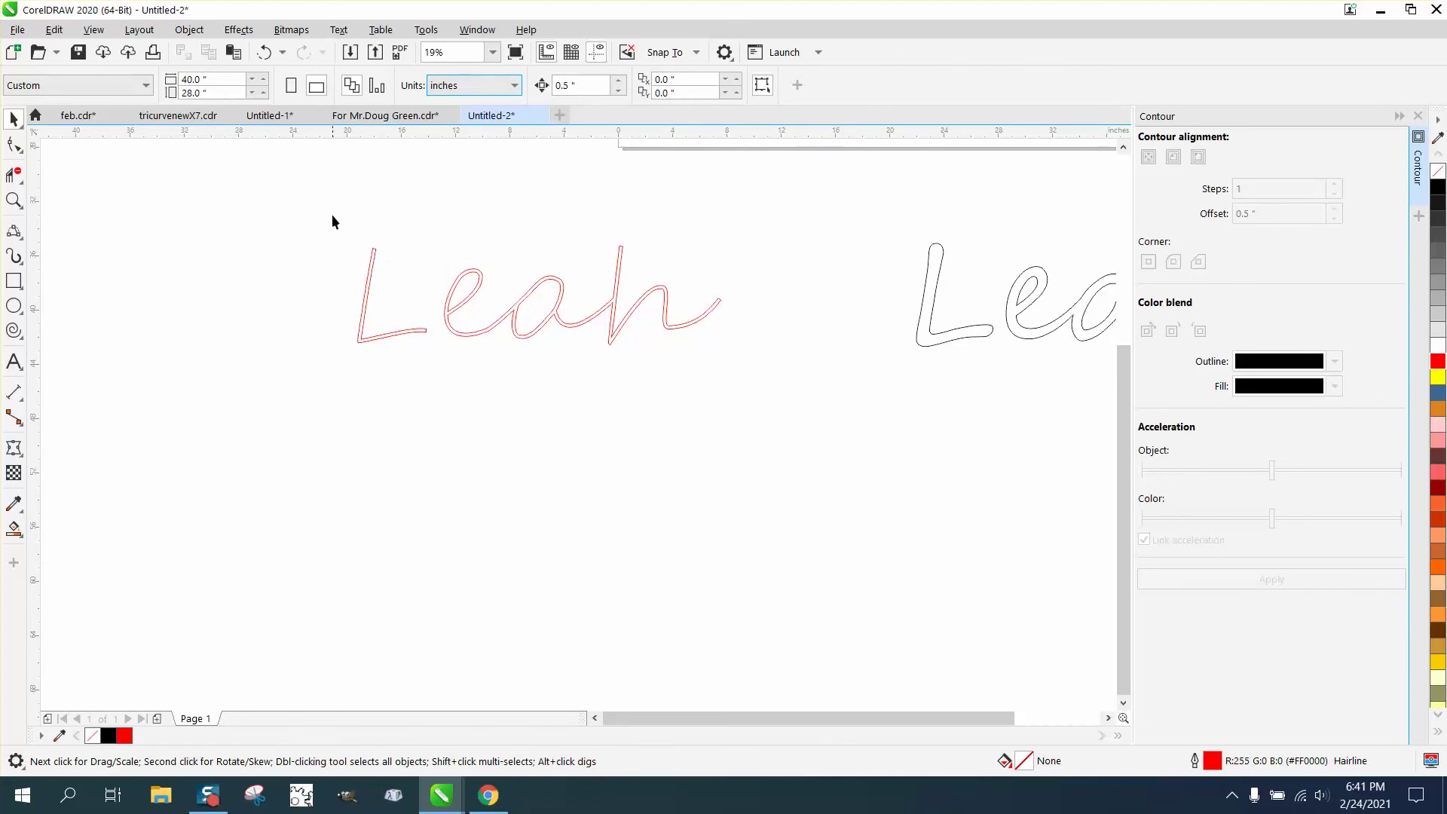
- Apply a 6-inch contour around the Leah outline, then undo it as oversized
left_click_drag(332, 219, 836, 383)
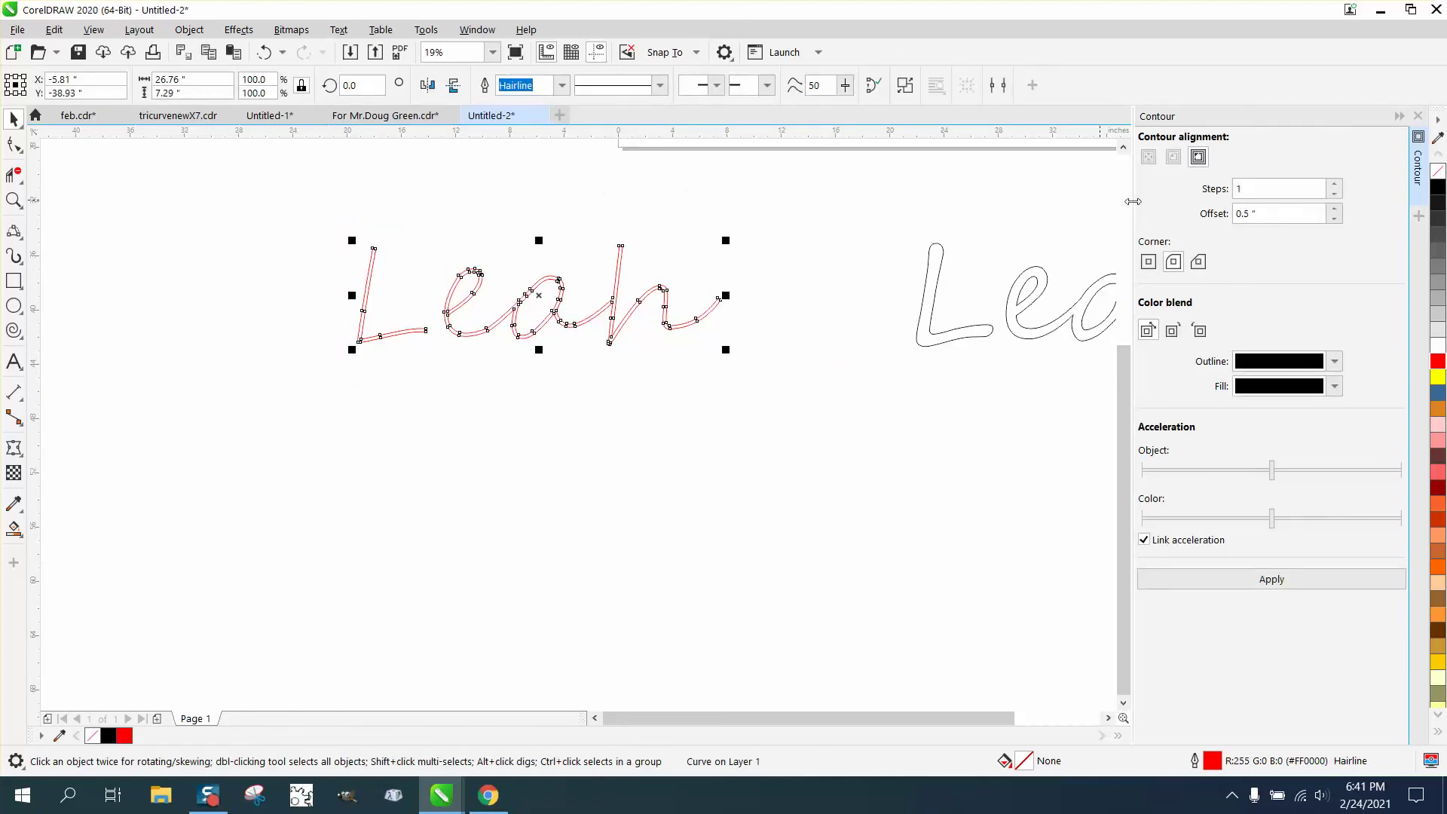
left_click(1021, 214)
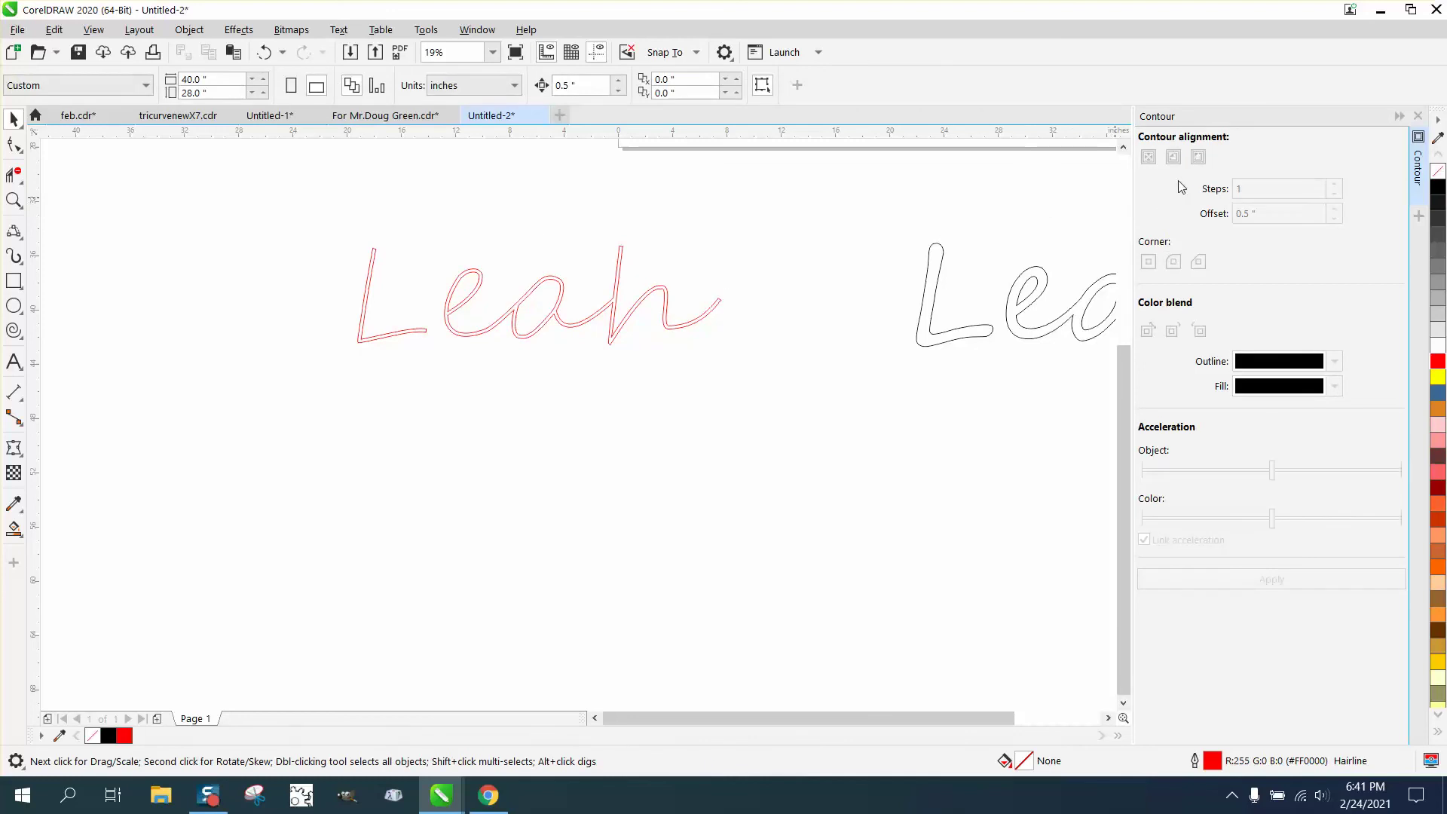
left_click_drag(749, 387, 754, 390)
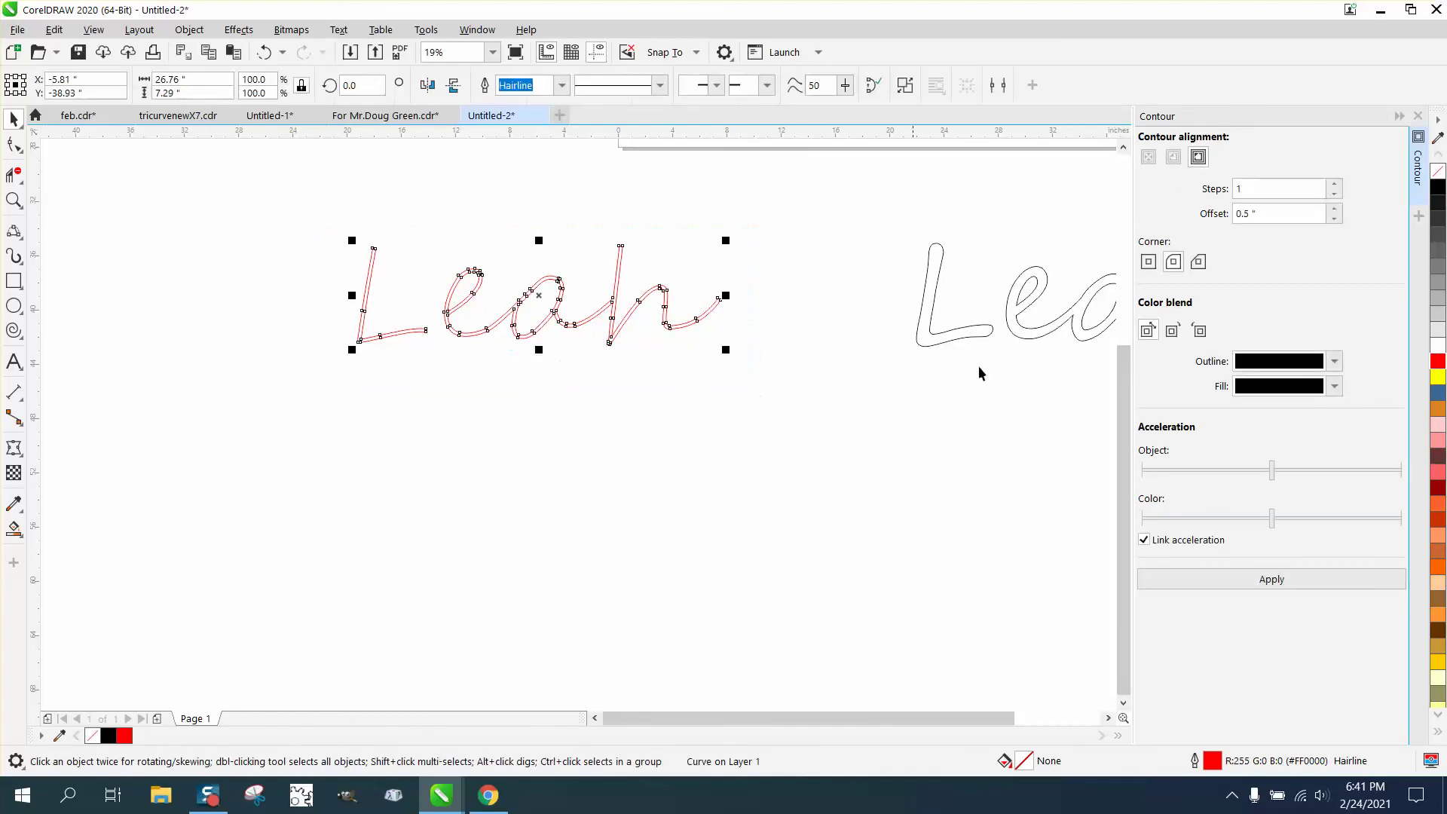
left_click_drag(1261, 213, 1205, 226)
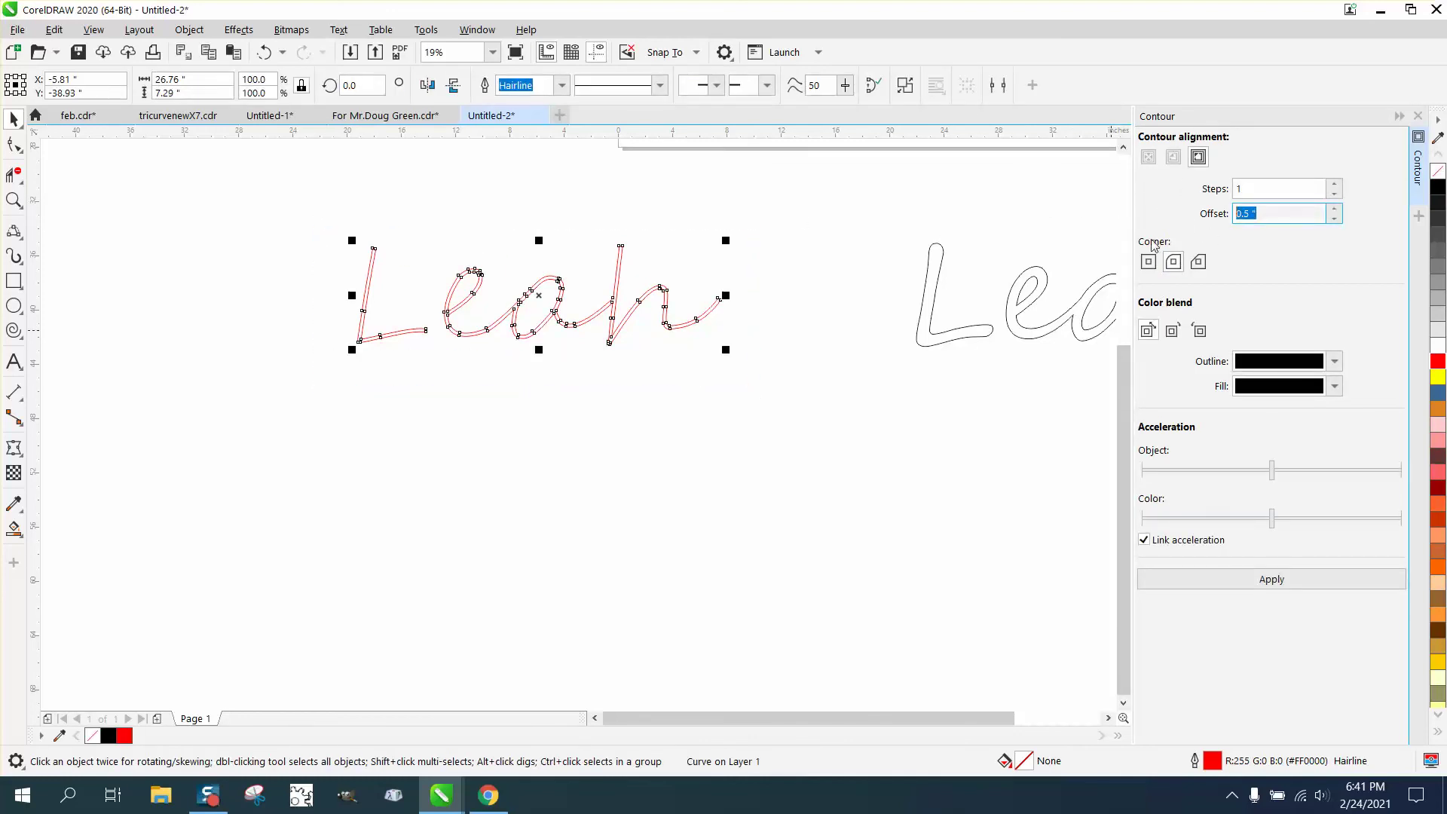
type("6")
left_click(1256, 580)
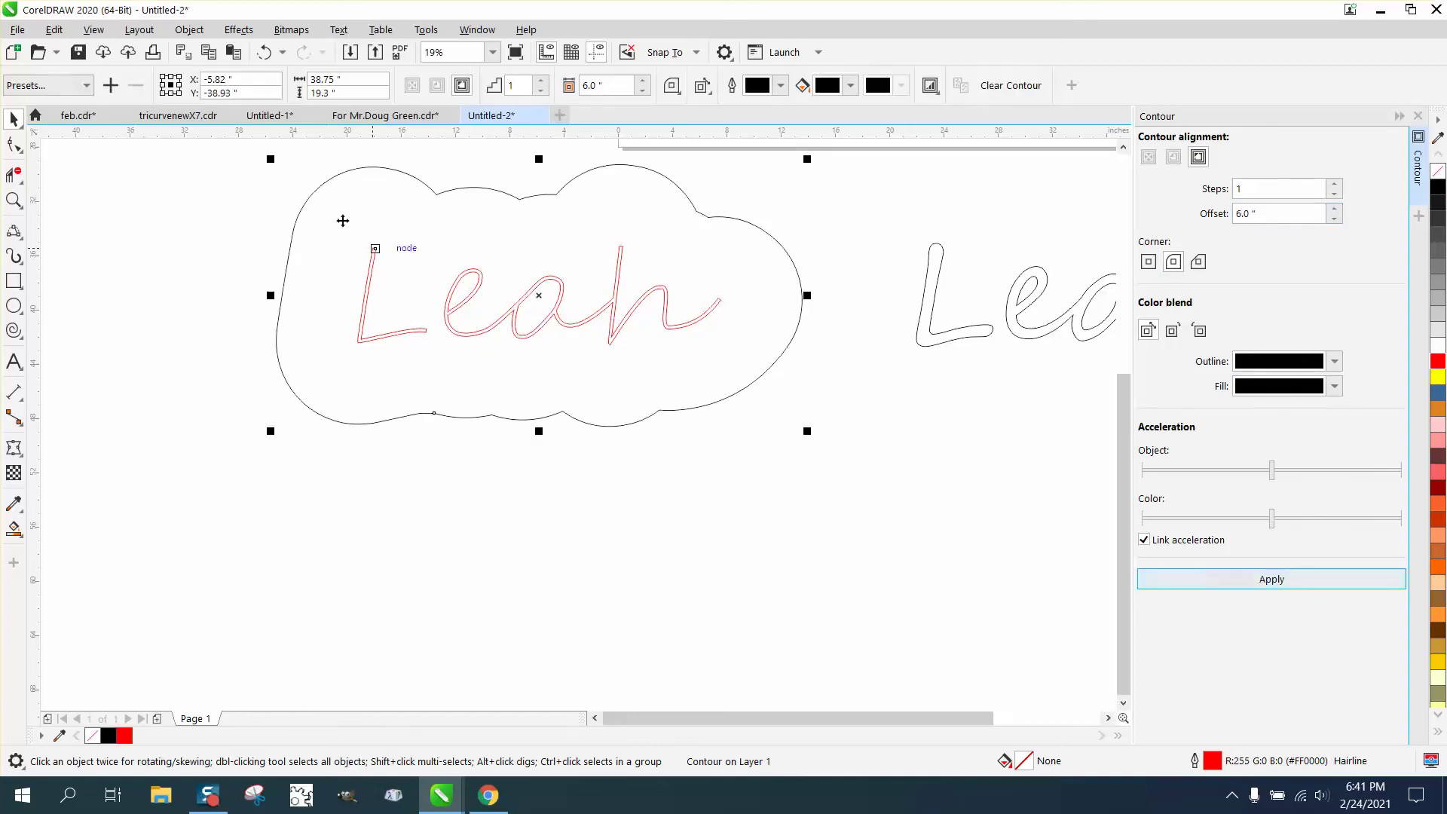
left_click(264, 52)
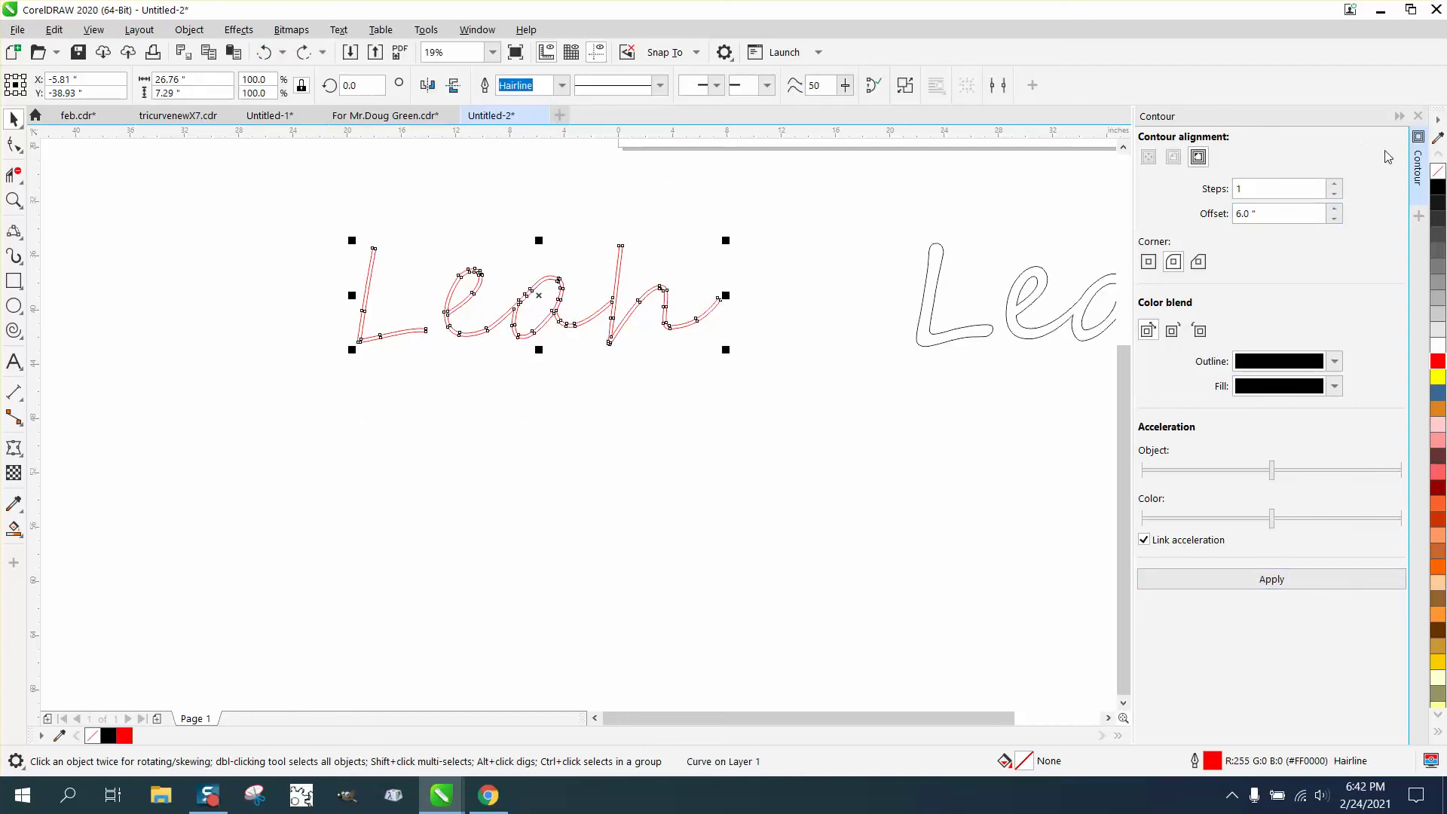
- Apply a 2-inch outside contour around the Leah outline
left_click_drag(1314, 213, 1170, 217)
type("2")
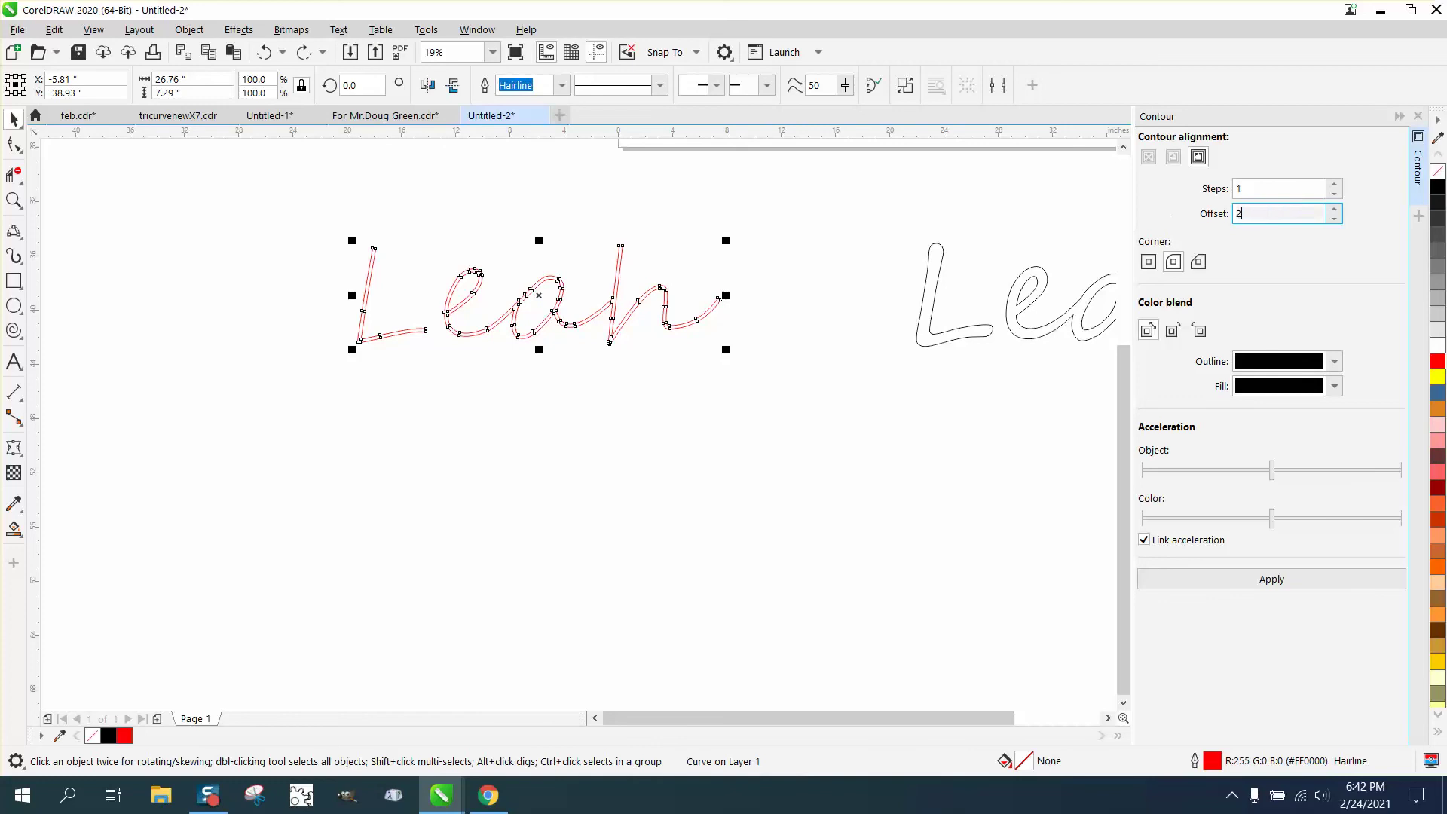
left_click(1272, 579)
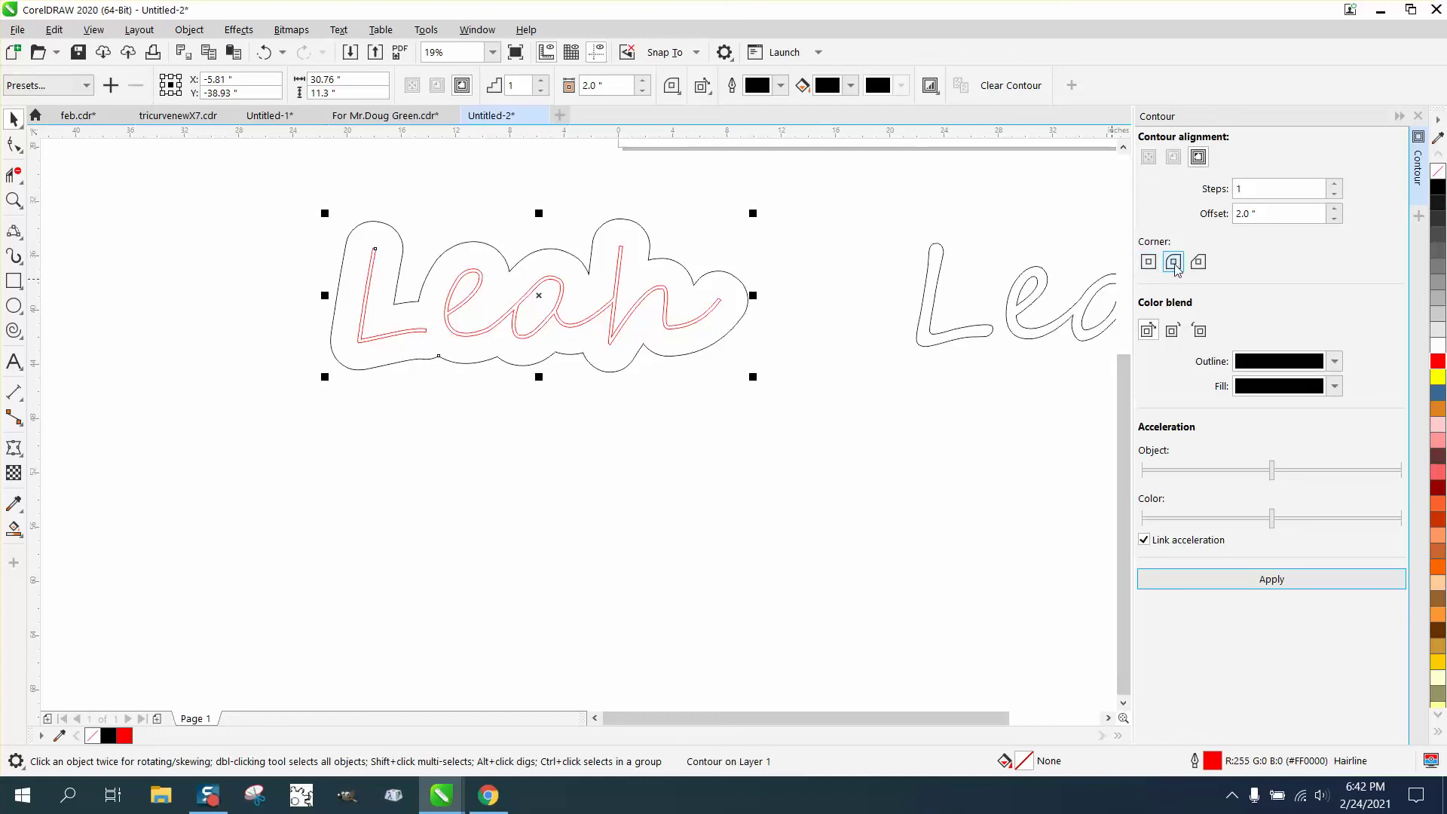
- Undo and reapply the 2-inch contour to compare, then reselect the contoured Leah
left_click(265, 52)
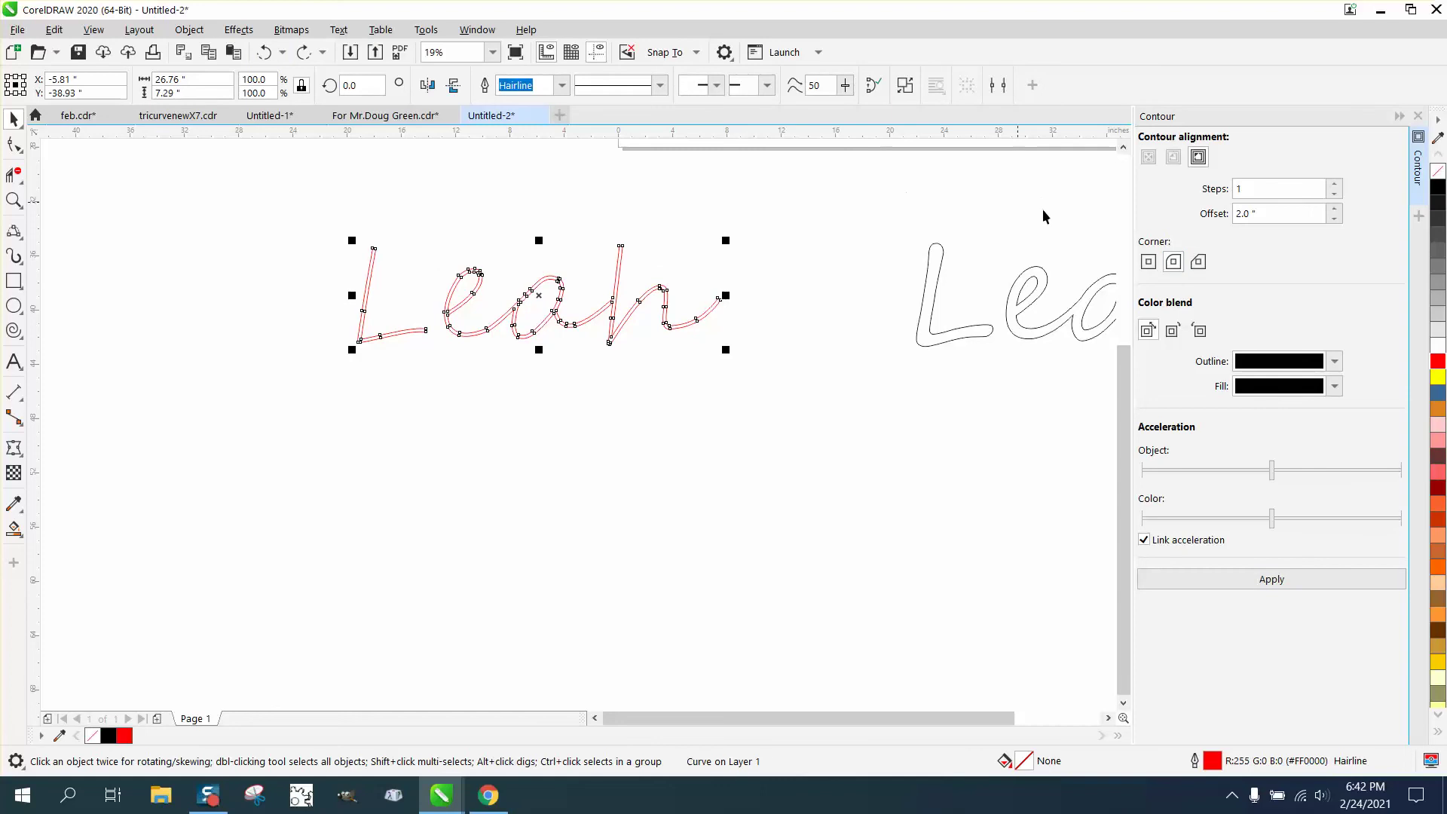
left_click(1288, 577)
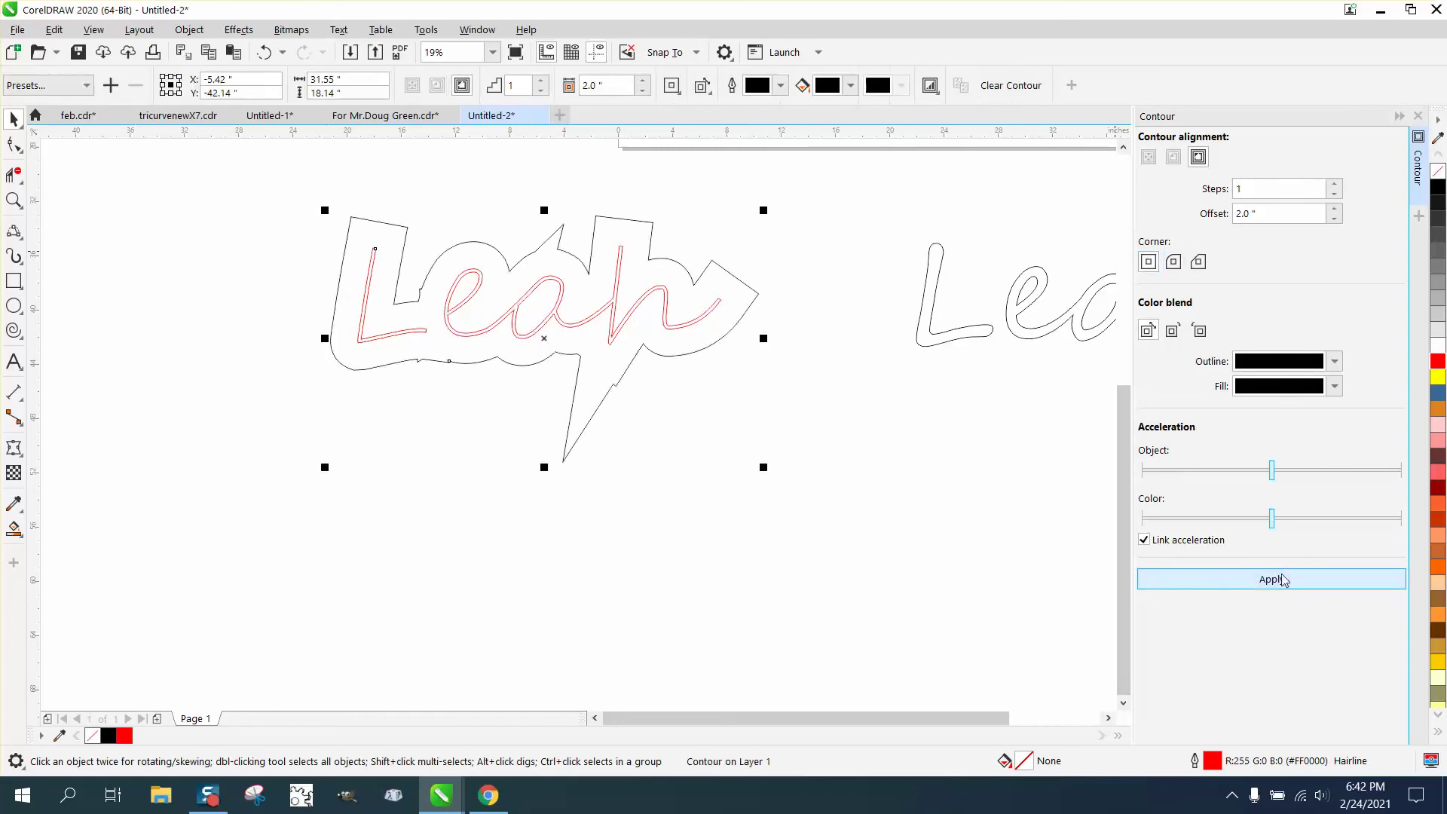
left_click(264, 53)
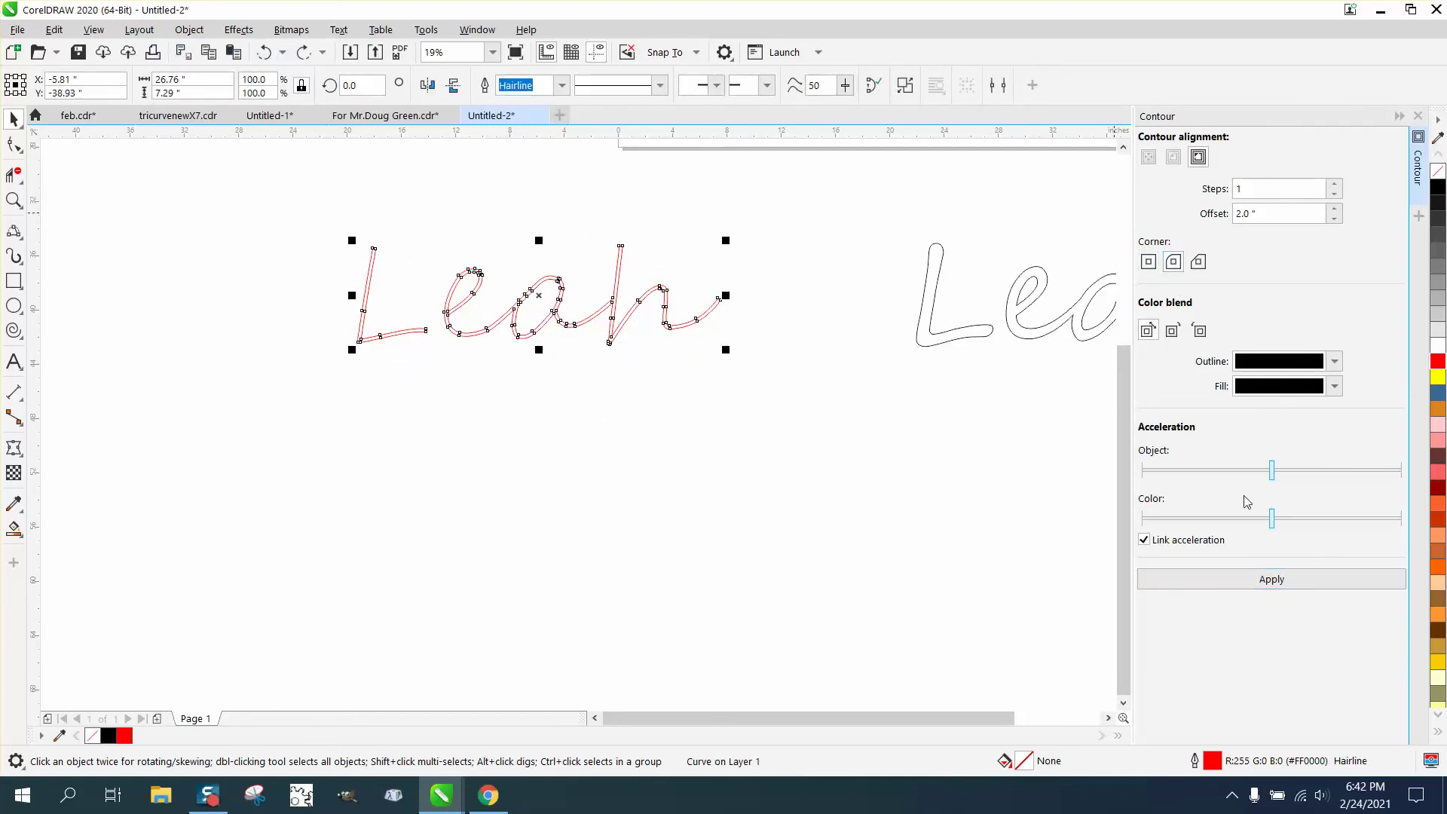
left_click(1271, 579)
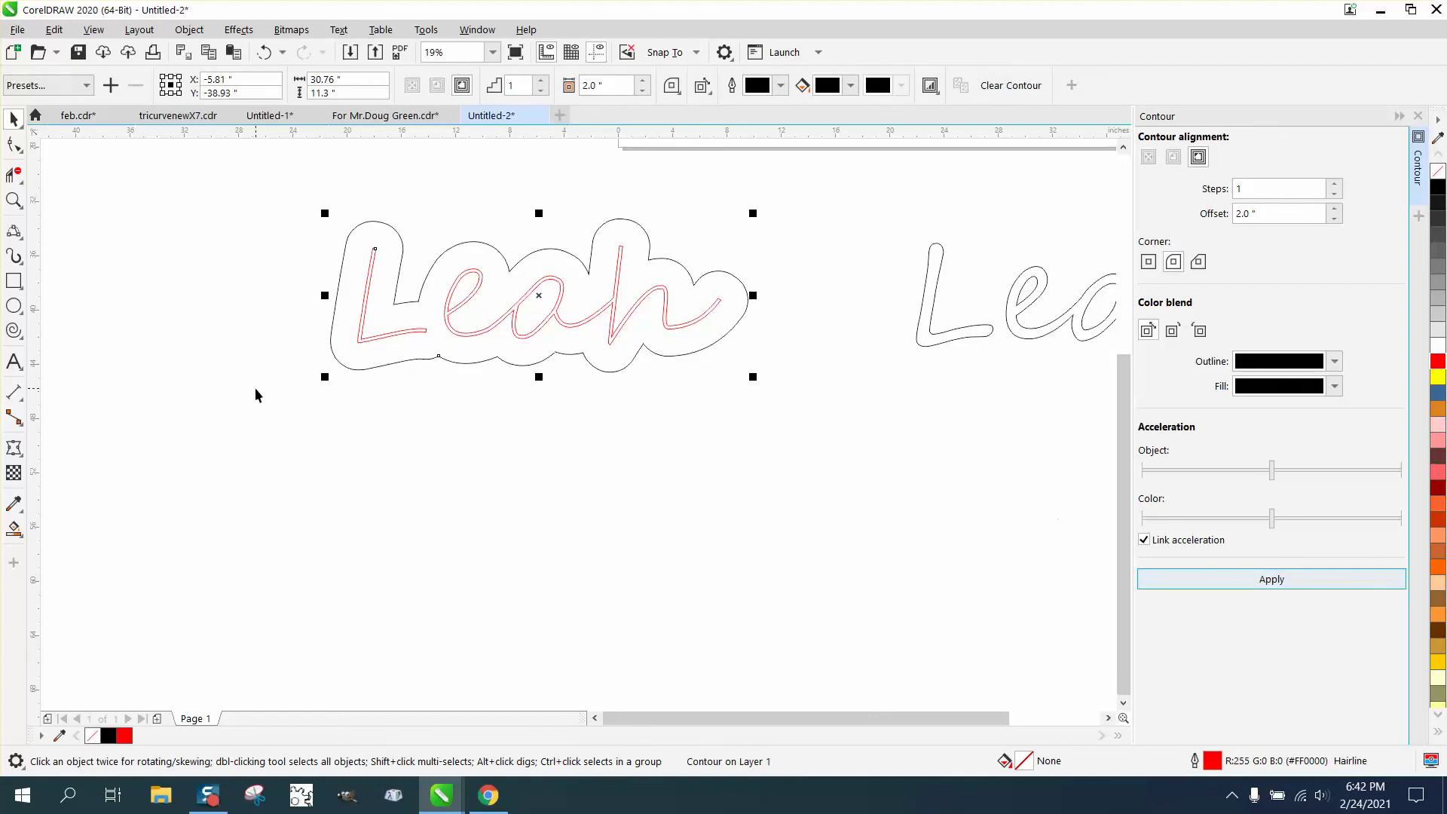
left_click(295, 224)
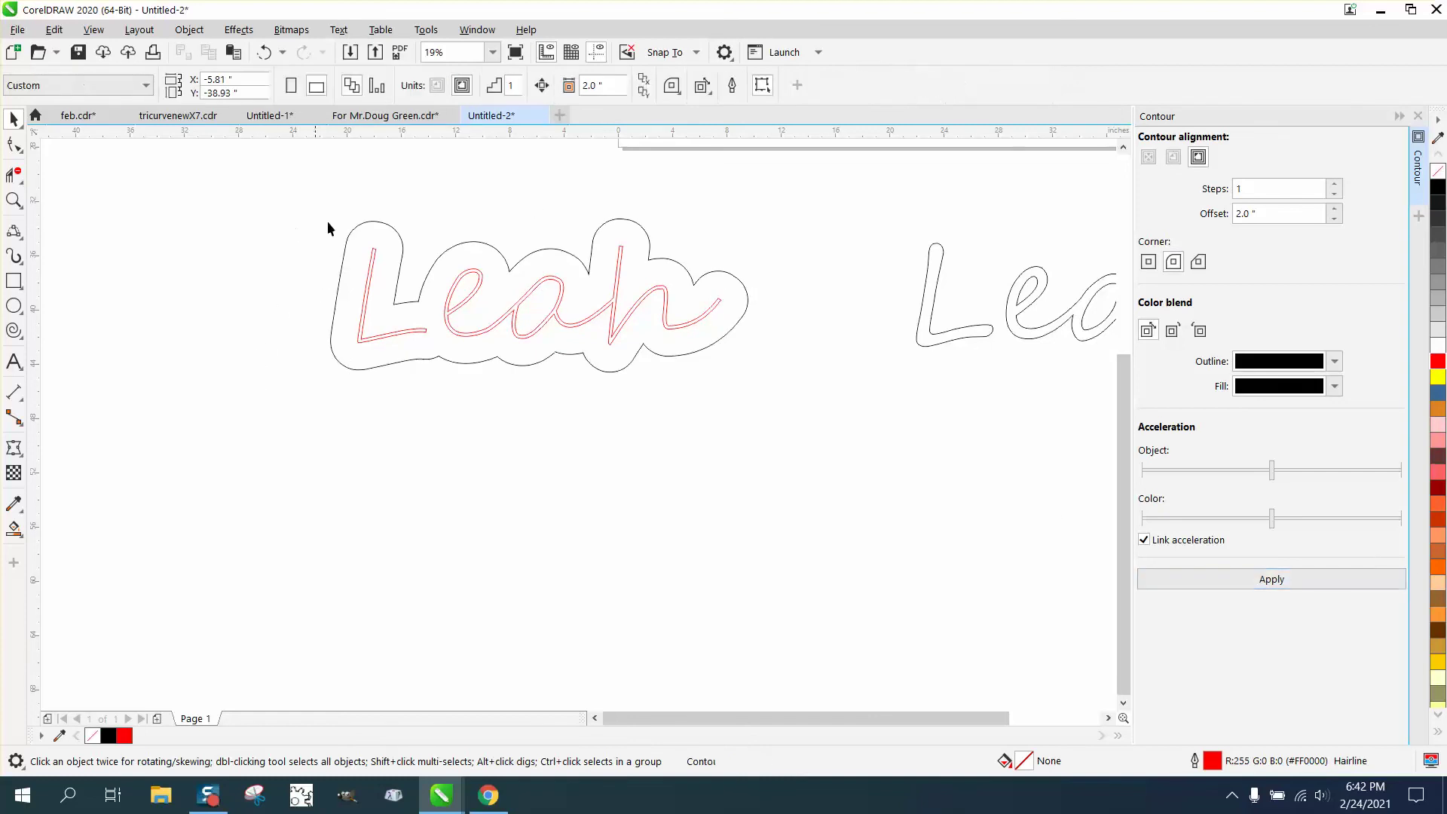
left_click(375, 219)
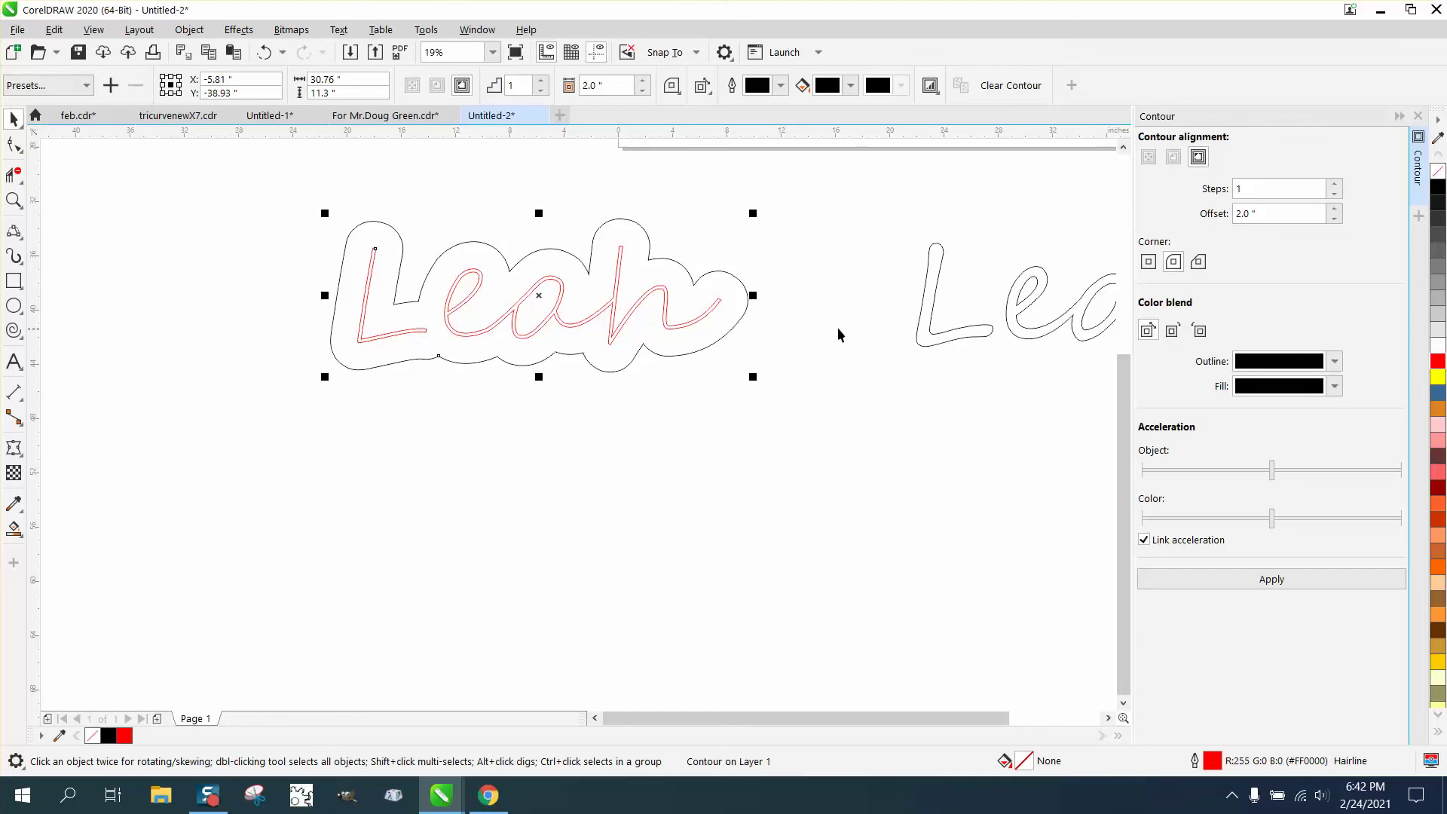
- Break the contour apart from Leah and give the outer contour a red outline
left_click(189, 30)
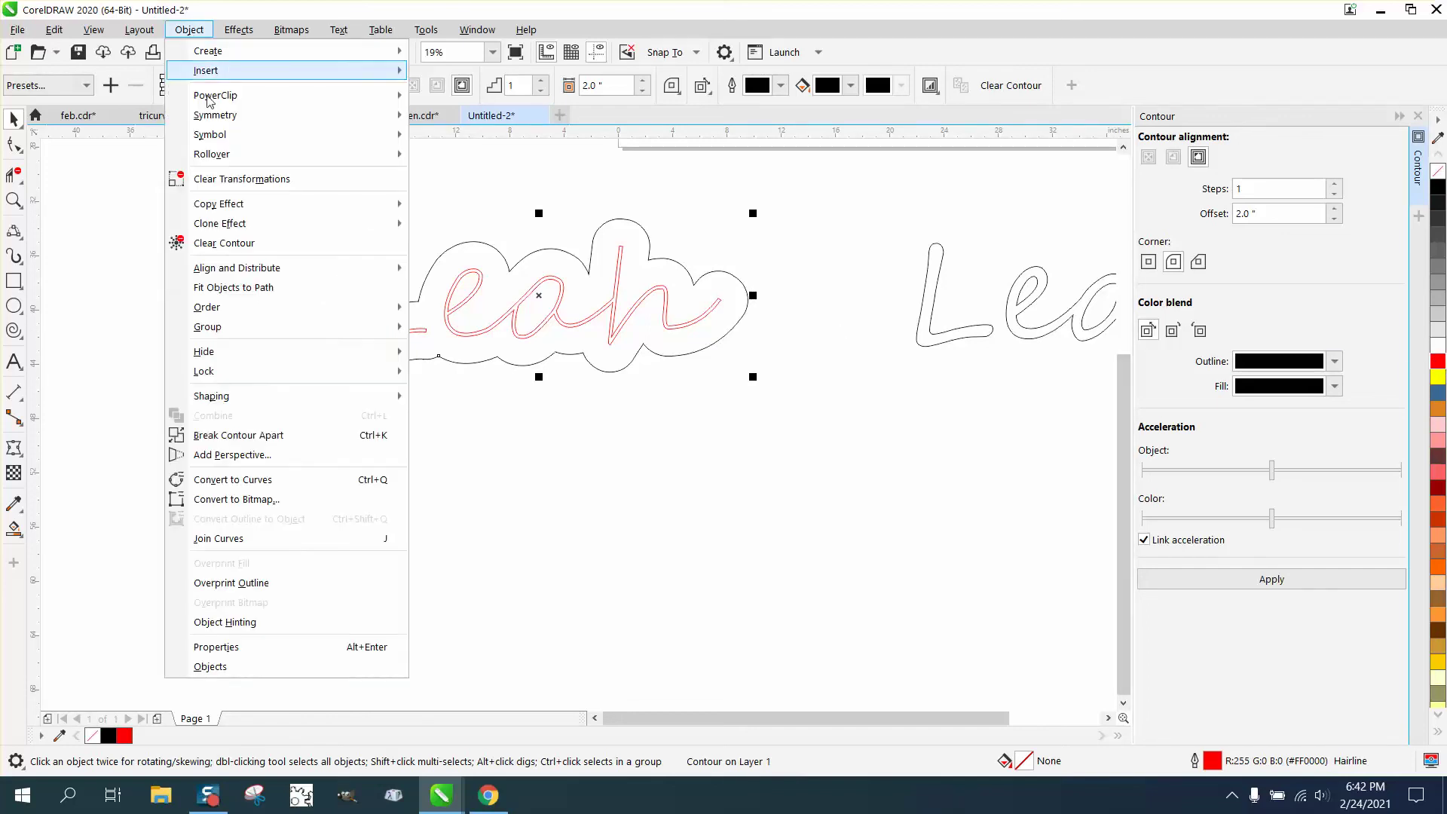
left_click(265, 436)
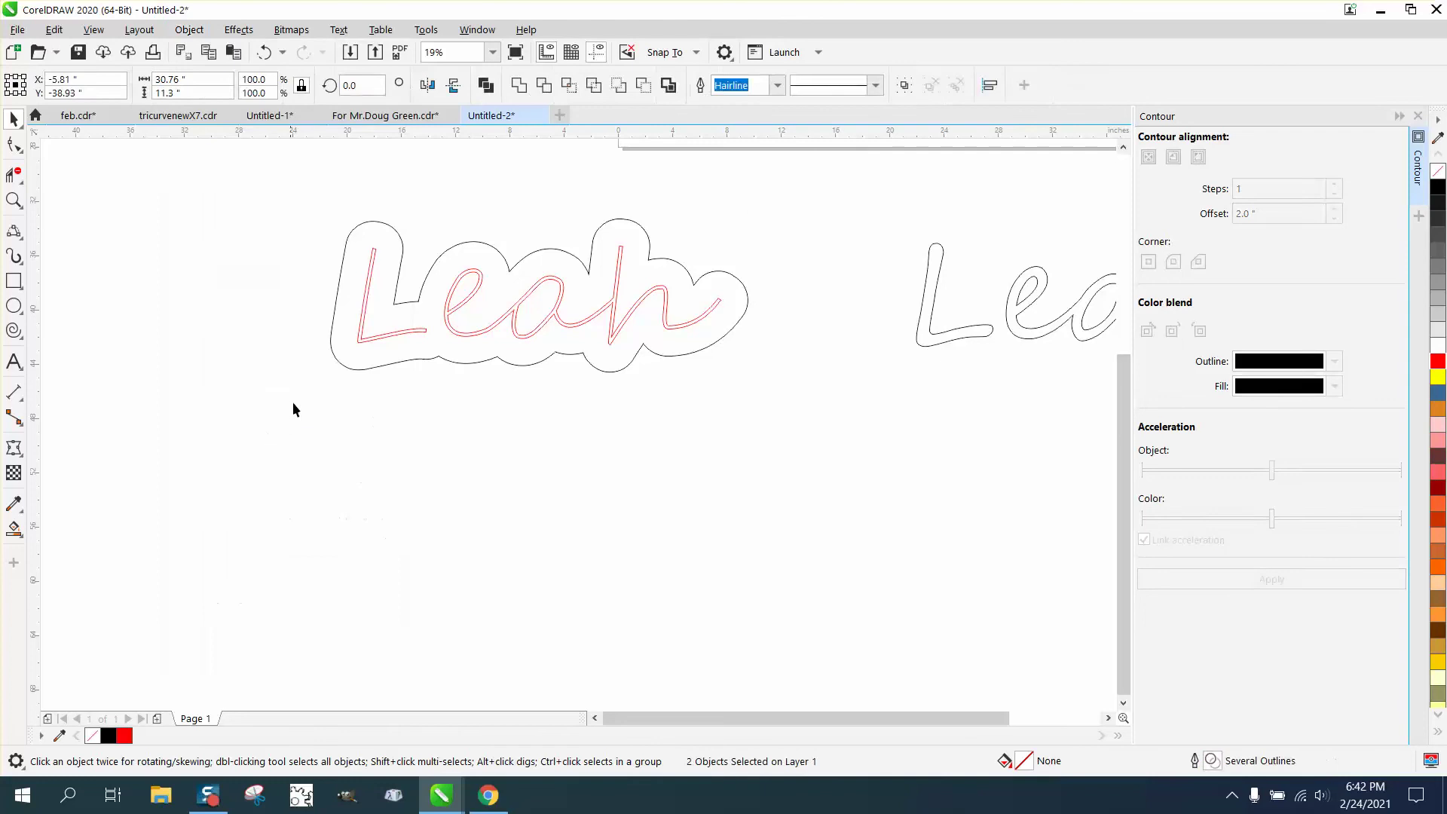
left_click(338, 358)
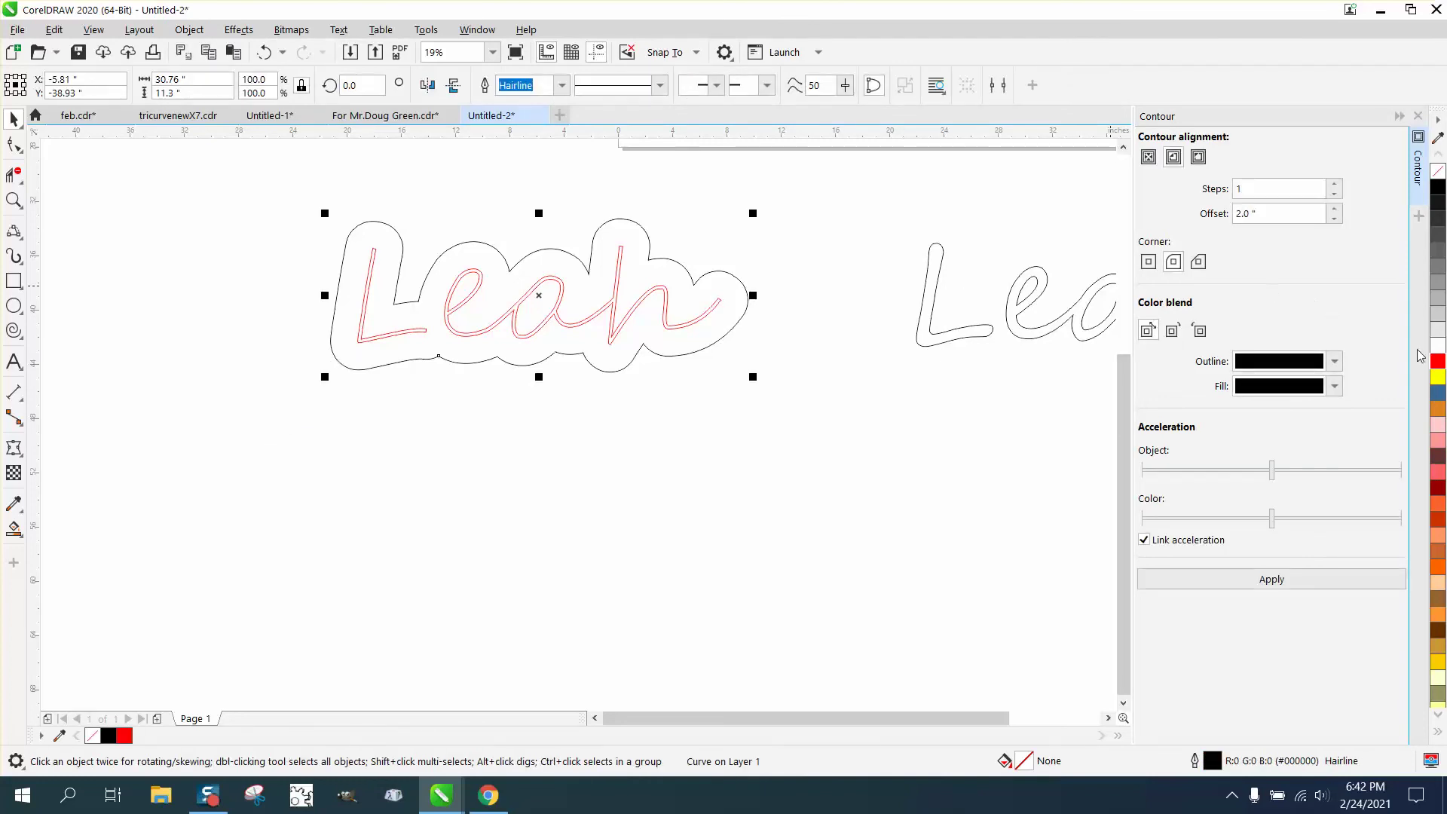
right_click(1439, 361)
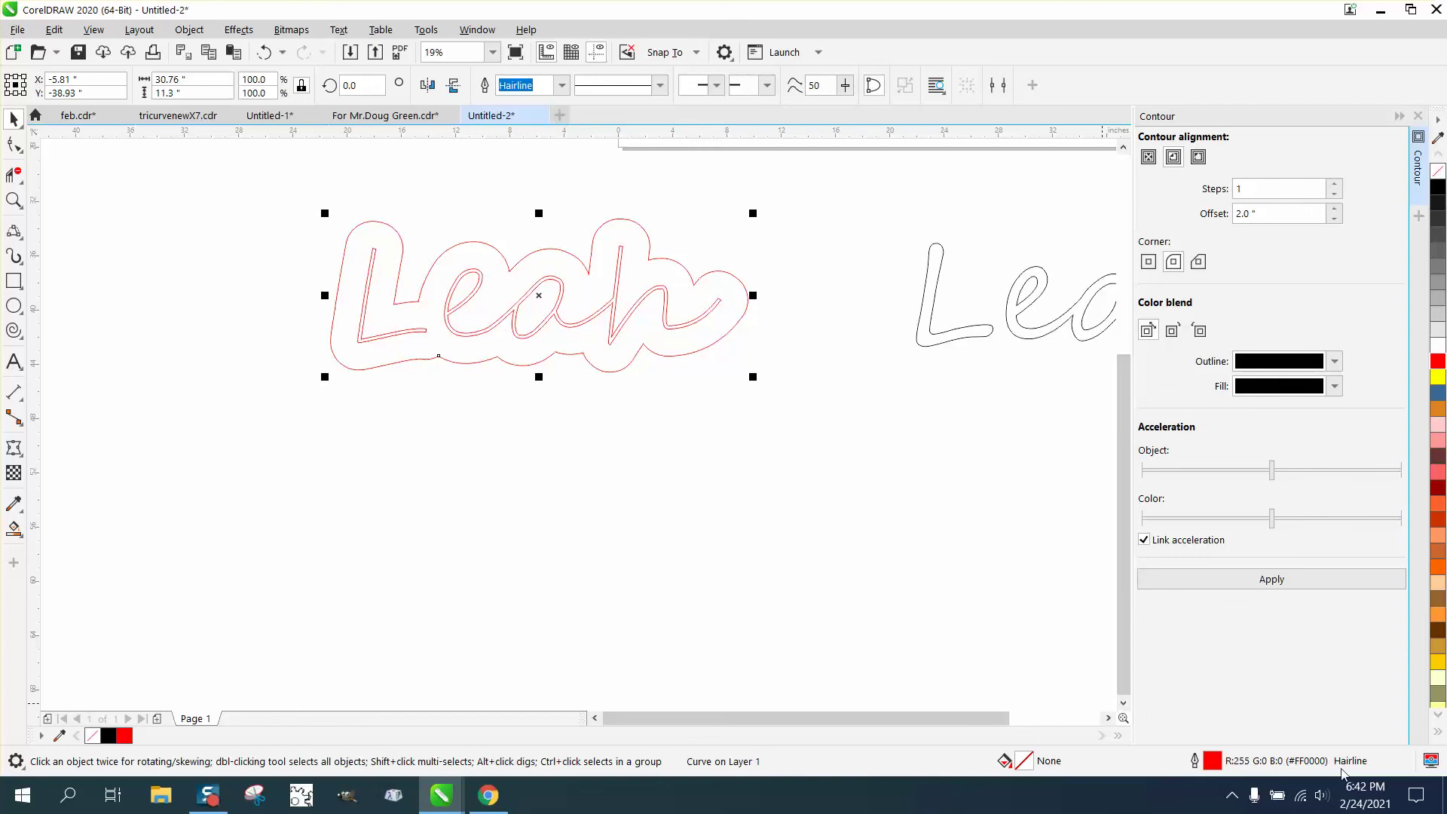
- Fill the inner Leah line with blue #0092FF
left_click(638, 491)
left_click(621, 337)
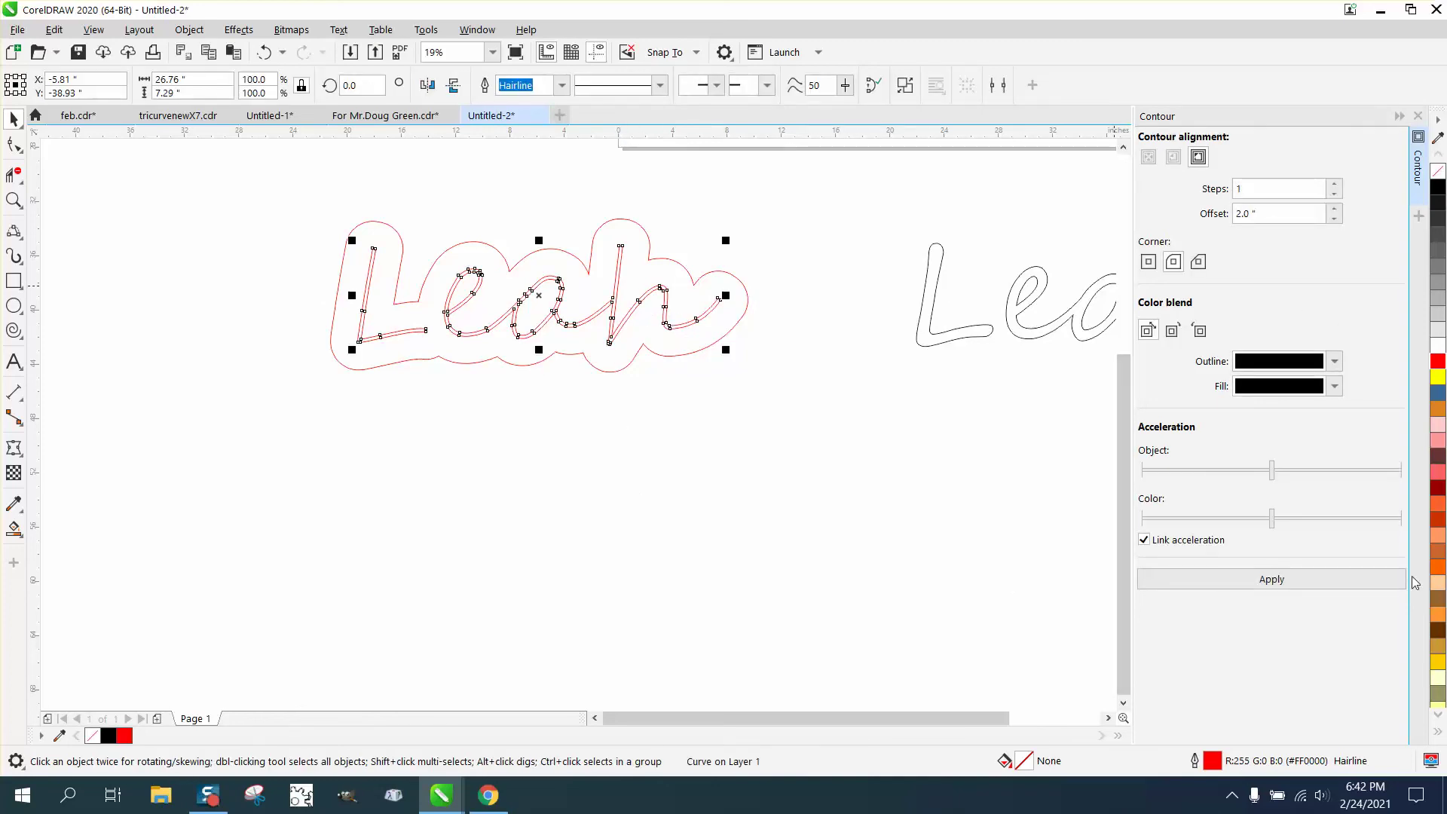
left_click(1437, 714)
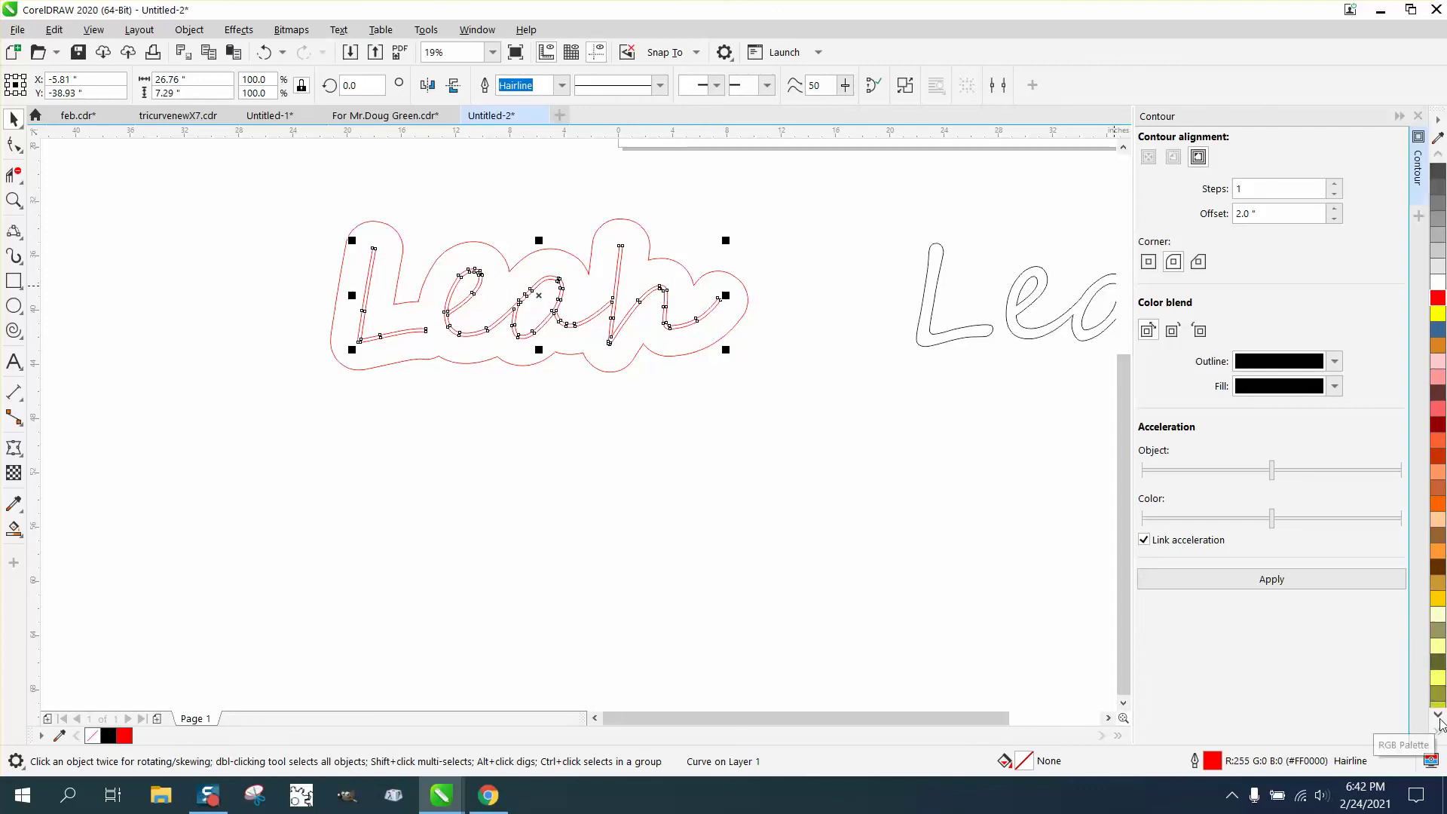
scroll(1441, 724, "down", 10)
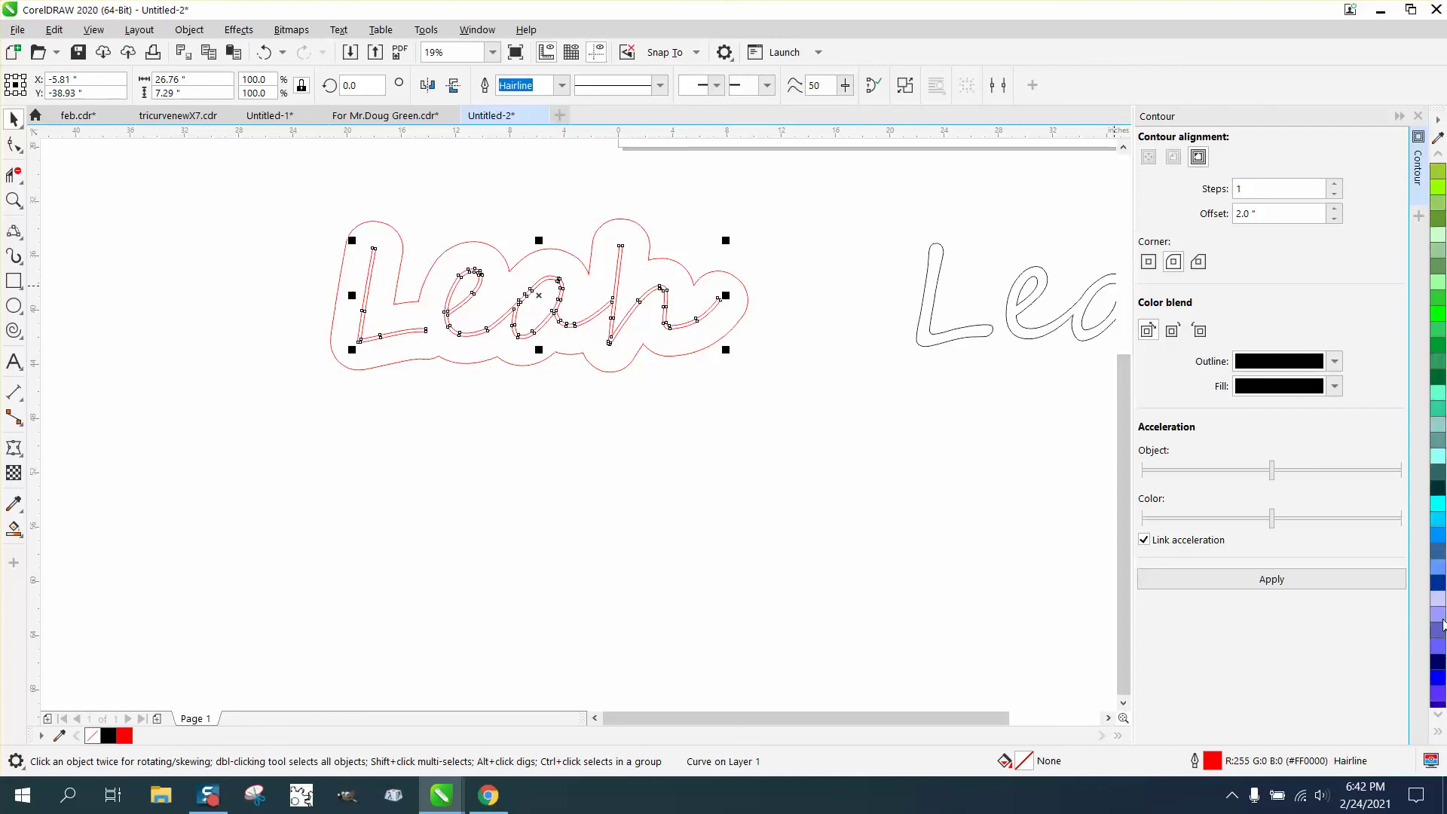
left_click(1439, 536)
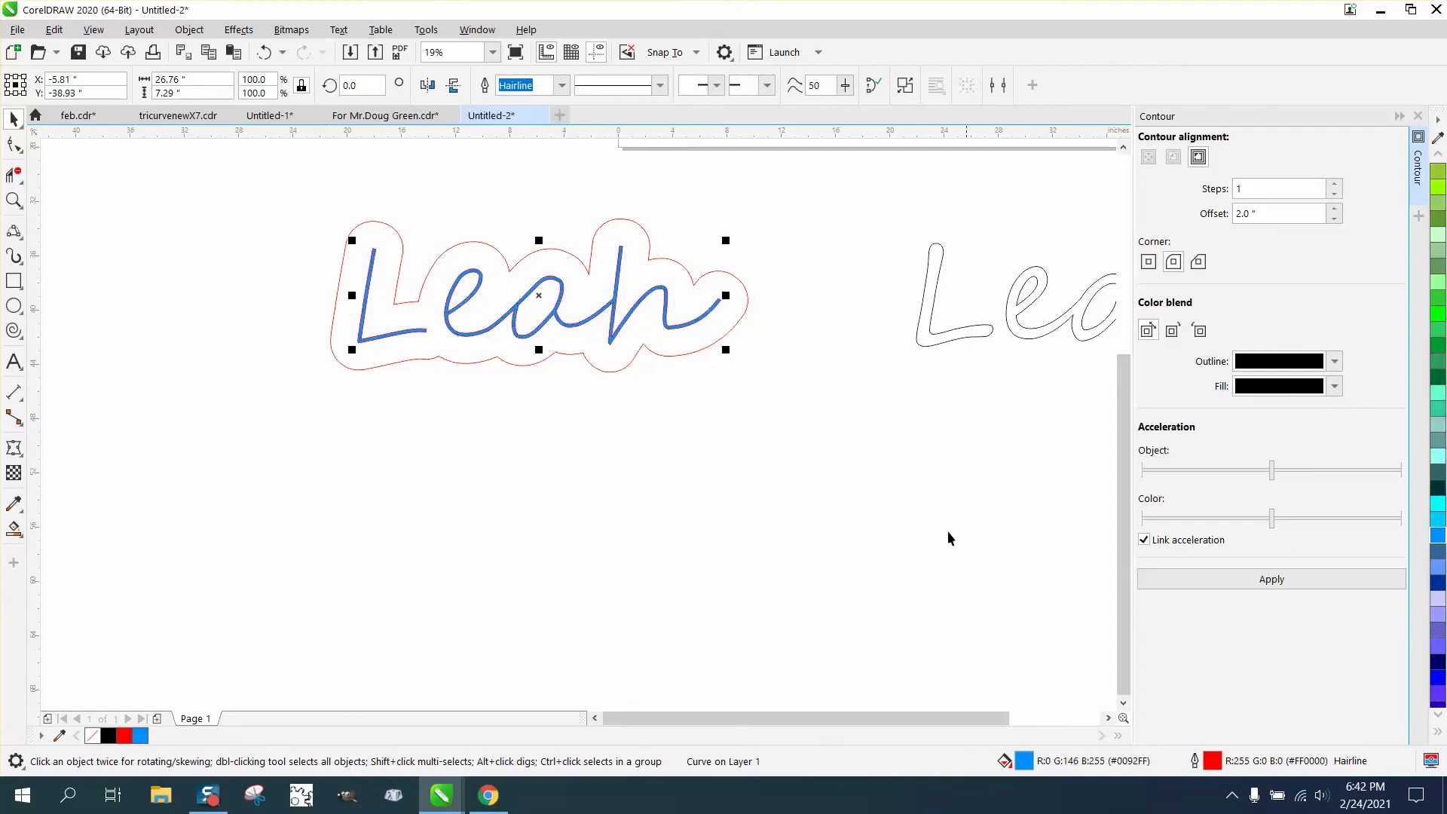
left_click(14, 199)
left_click_drag(327, 214, 781, 395)
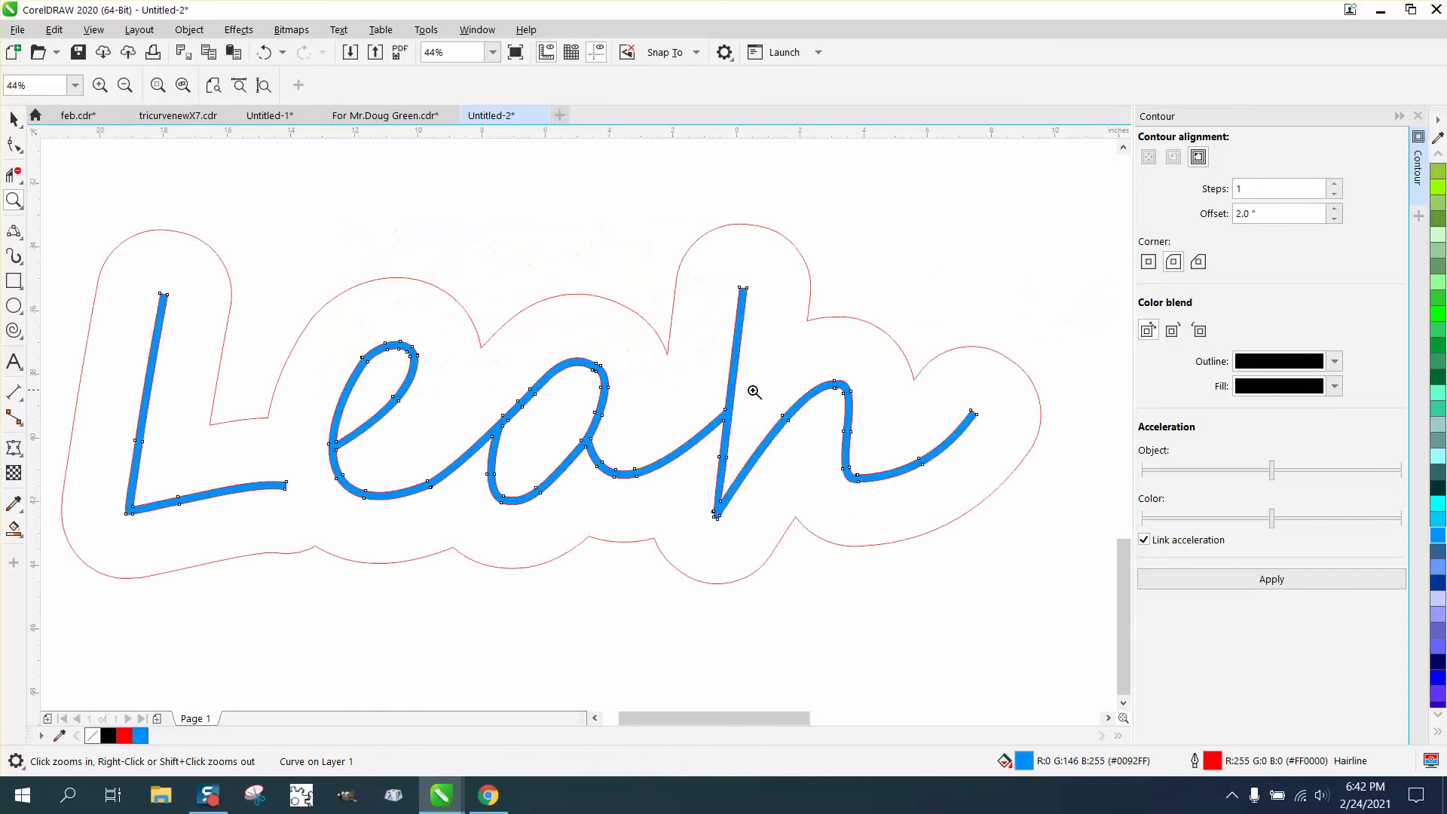
right_click(679, 390)
right_click(669, 380)
left_click_drag(659, 202, 895, 261)
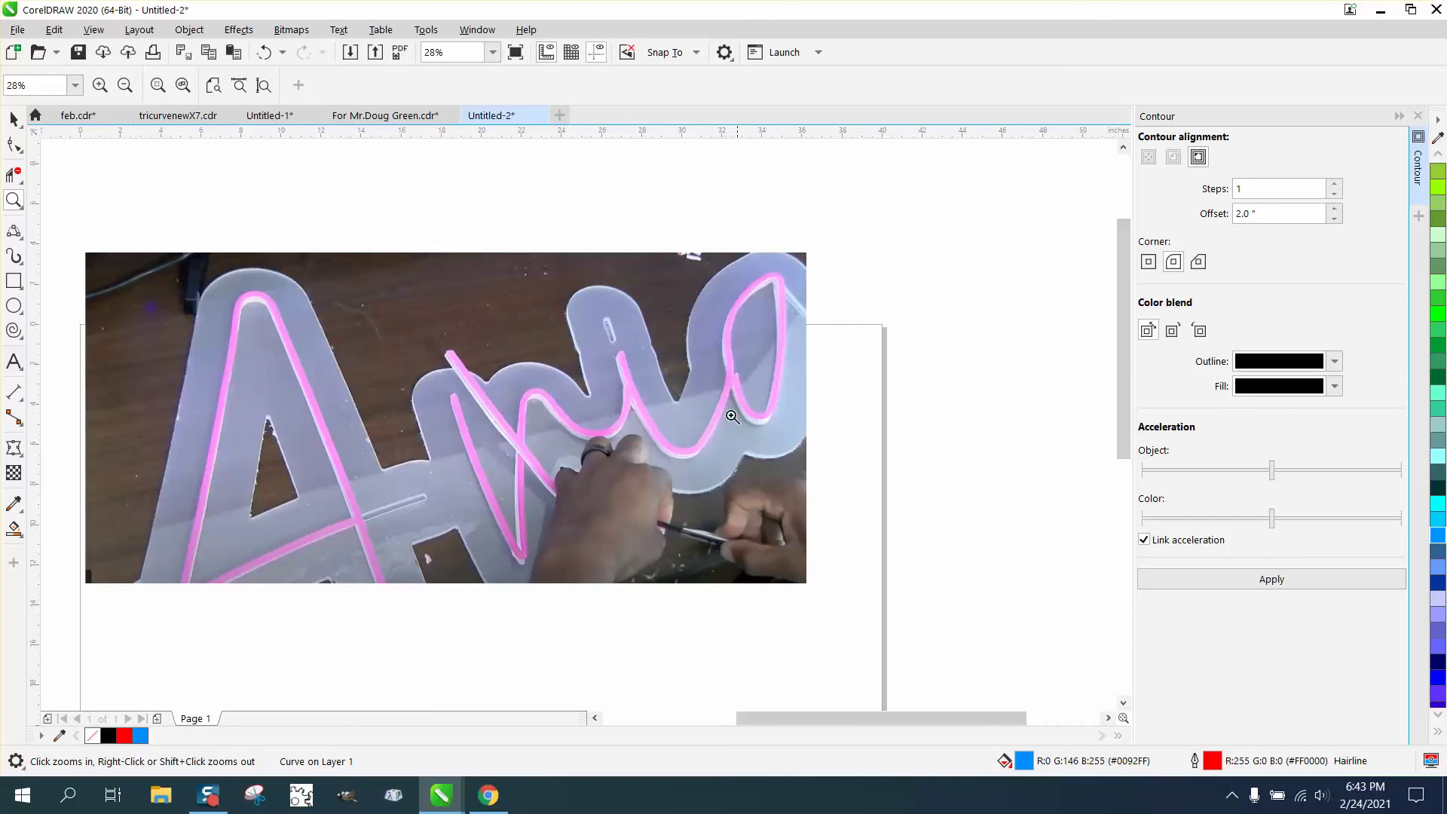
right_click(520, 419)
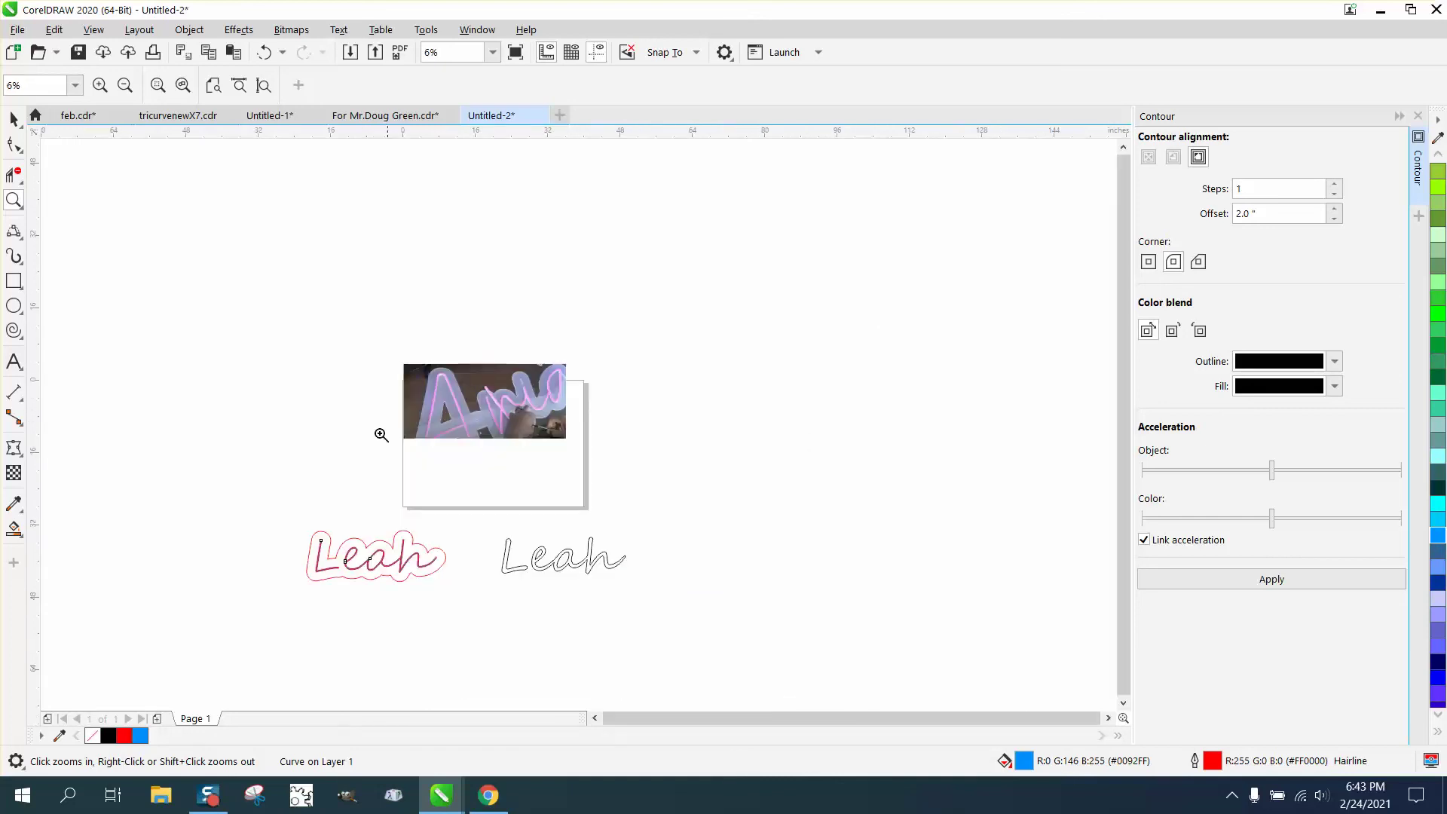
left_click(693, 627)
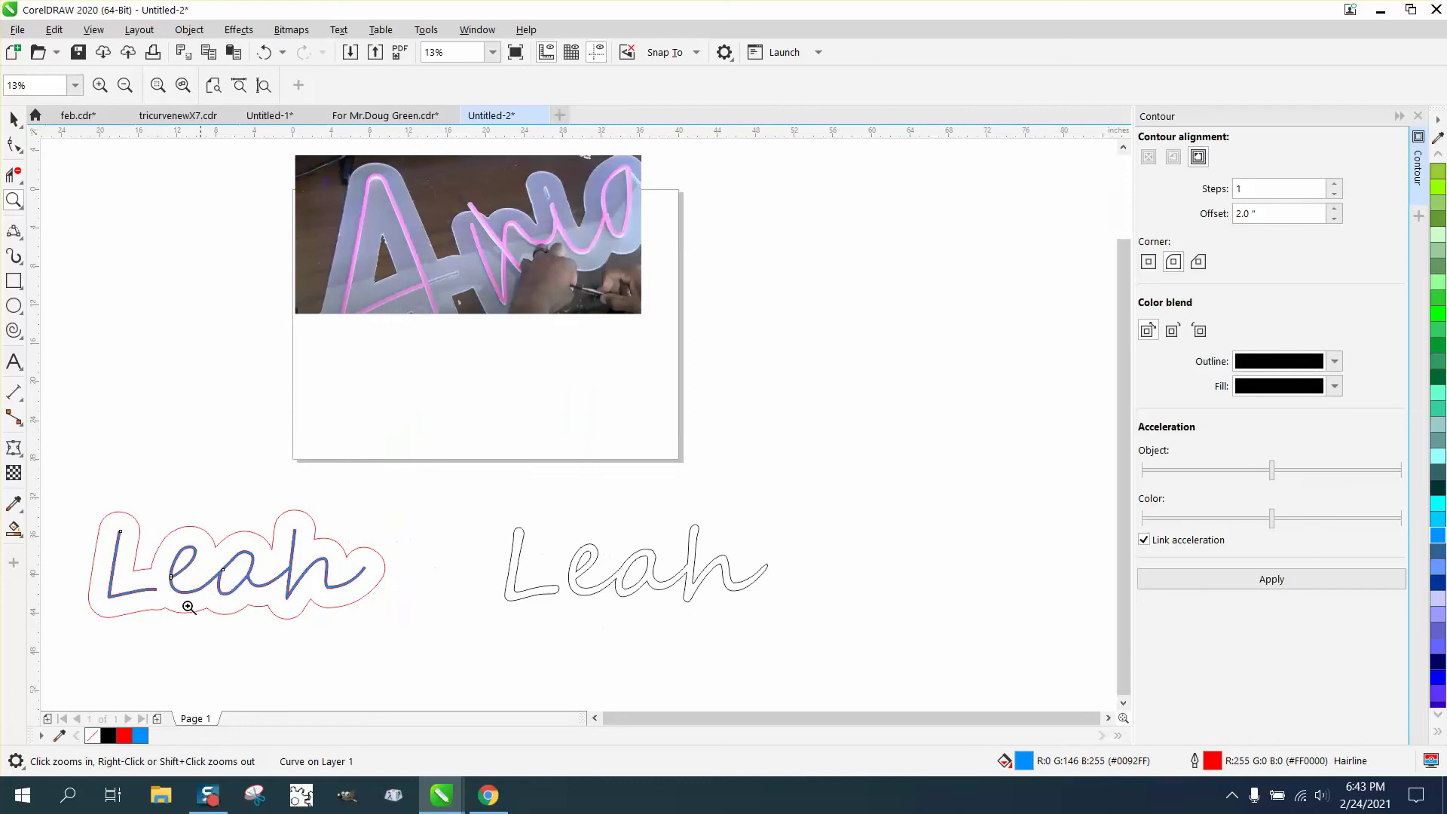
left_click(478, 635)
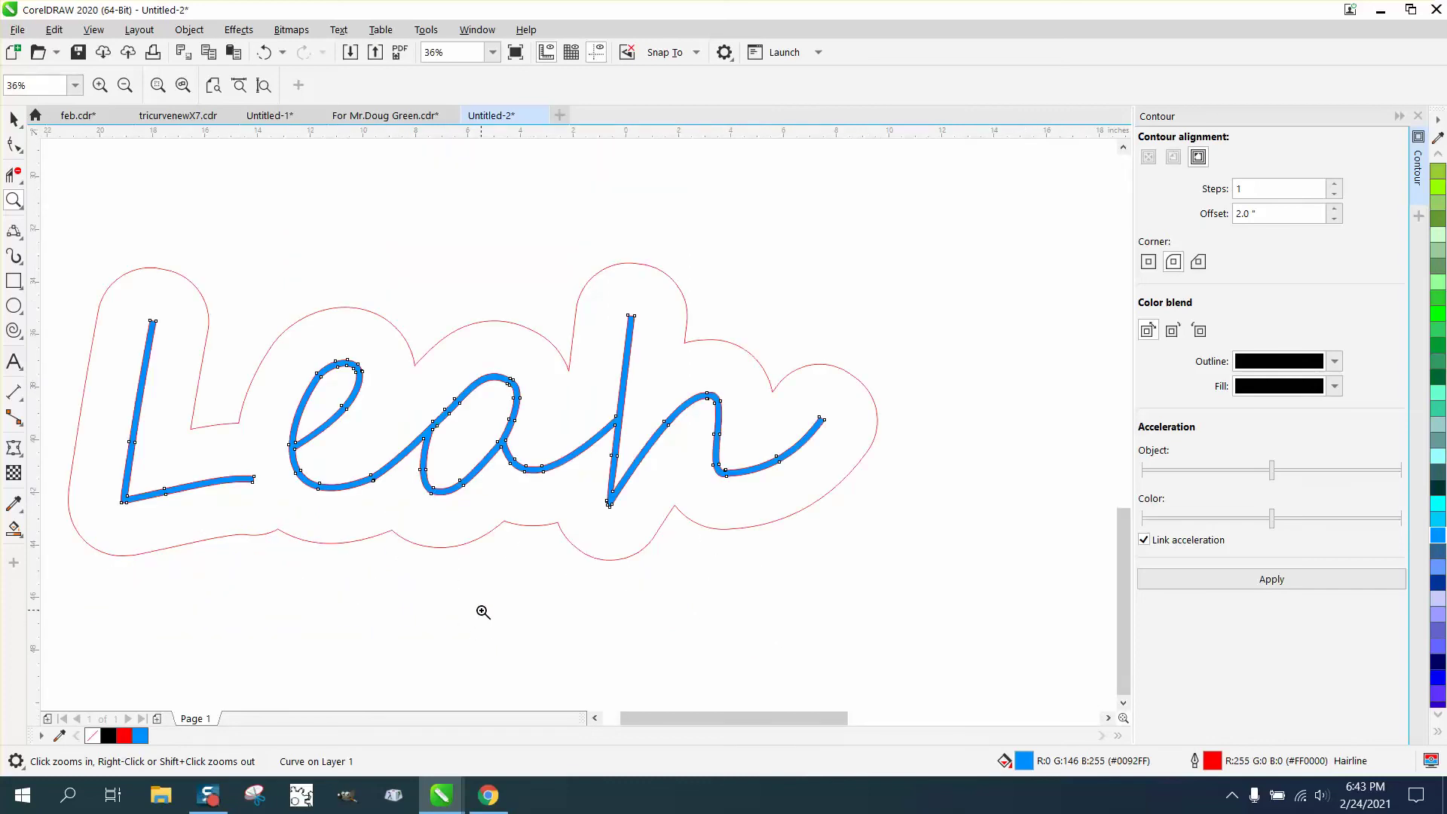